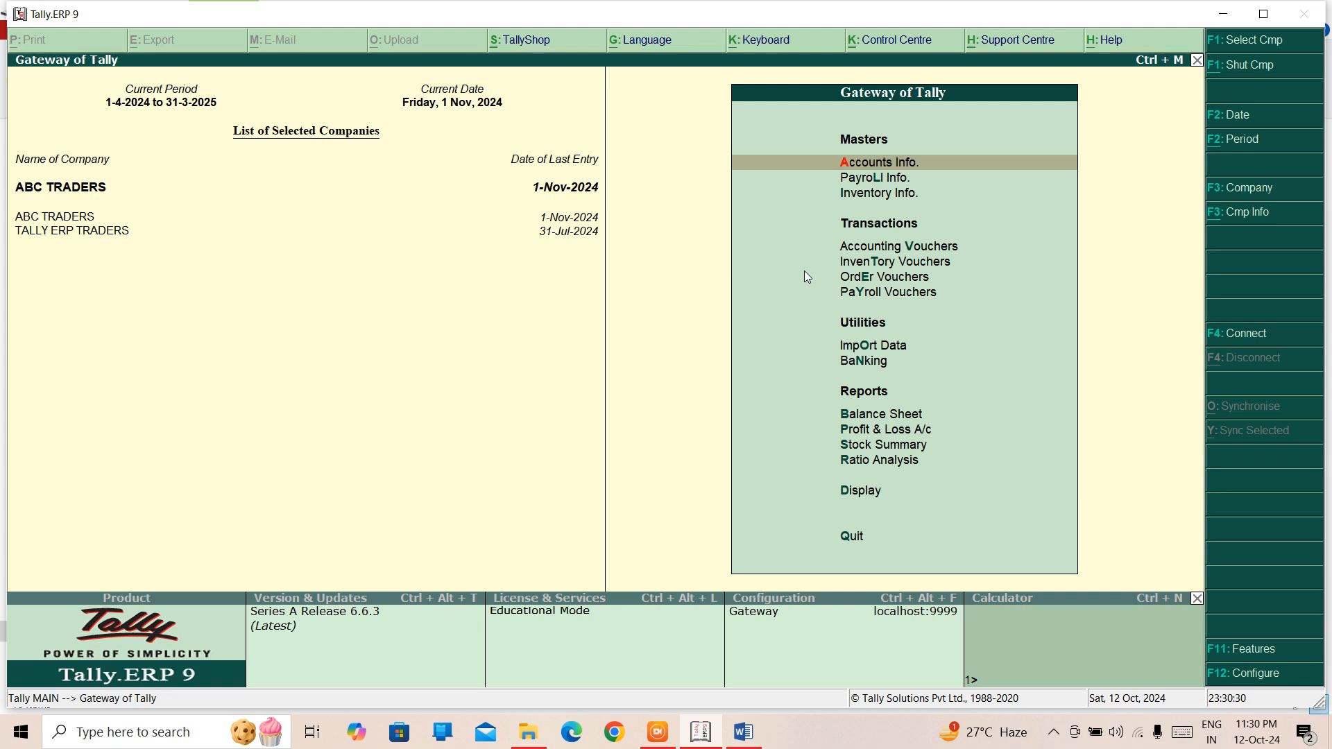
- Open the Display menu of reports from the Gateway of Tally
{"action": "key", "text": "Down"}
{"action": "key", "text": "Down"}
{"action": "key", "text": "Down"}
{"action": "key", "text": "Down"}
{"action": "key", "text": "Down"}
{"action": "key", "text": "Down"}
{"action": "key", "text": "Down"}
{"action": "key", "text": "Down"}
{"action": "key", "text": "Down"}
{"action": "key", "text": "Down"}
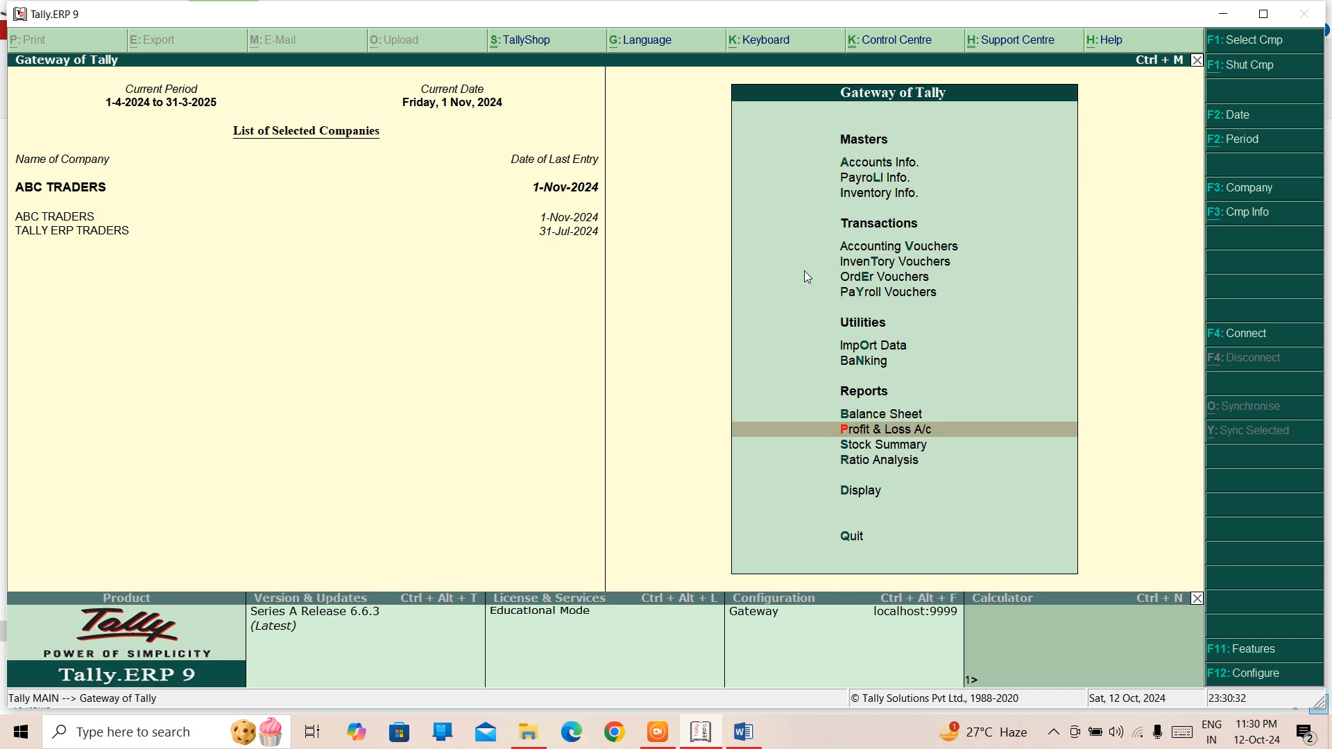
{"action": "key", "text": "Down"}
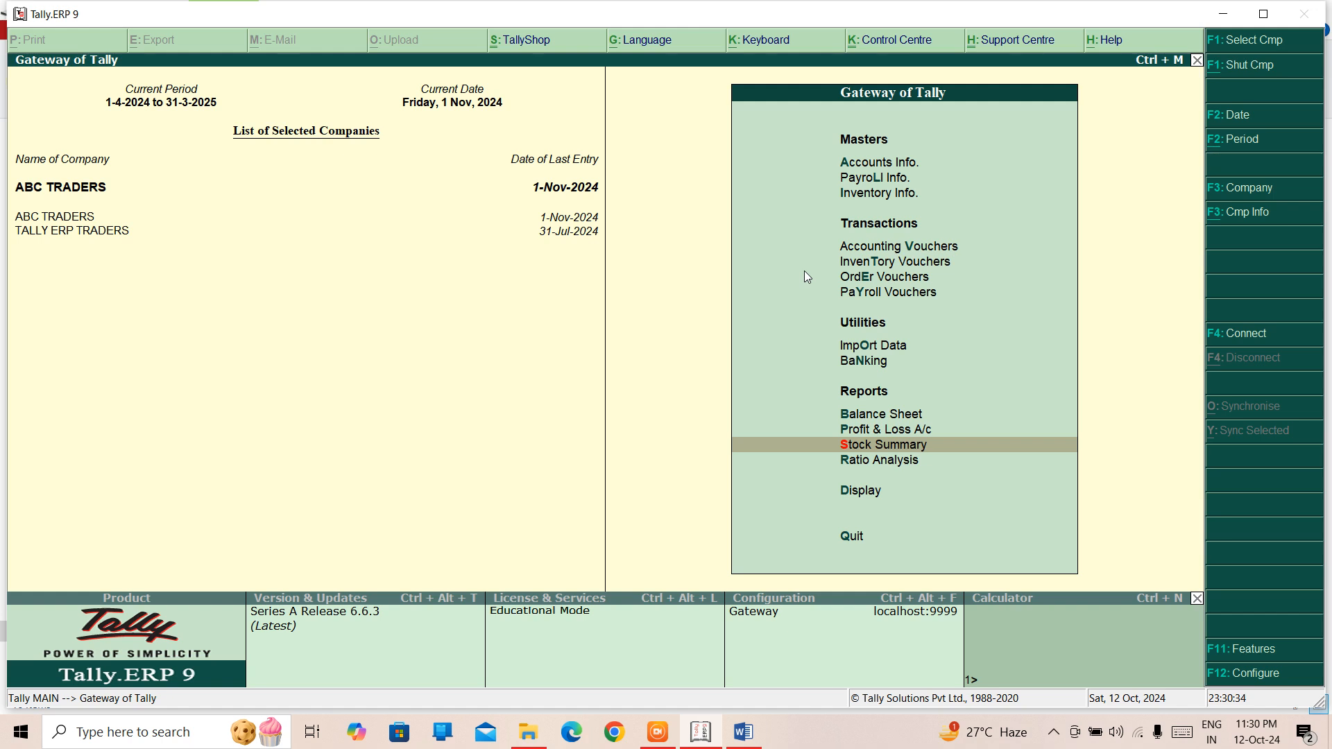
{"action": "key", "text": "Down"}
{"action": "key", "text": "Down"}
{"action": "key", "text": "Return"}
{"action": "key", "text": "Down"}
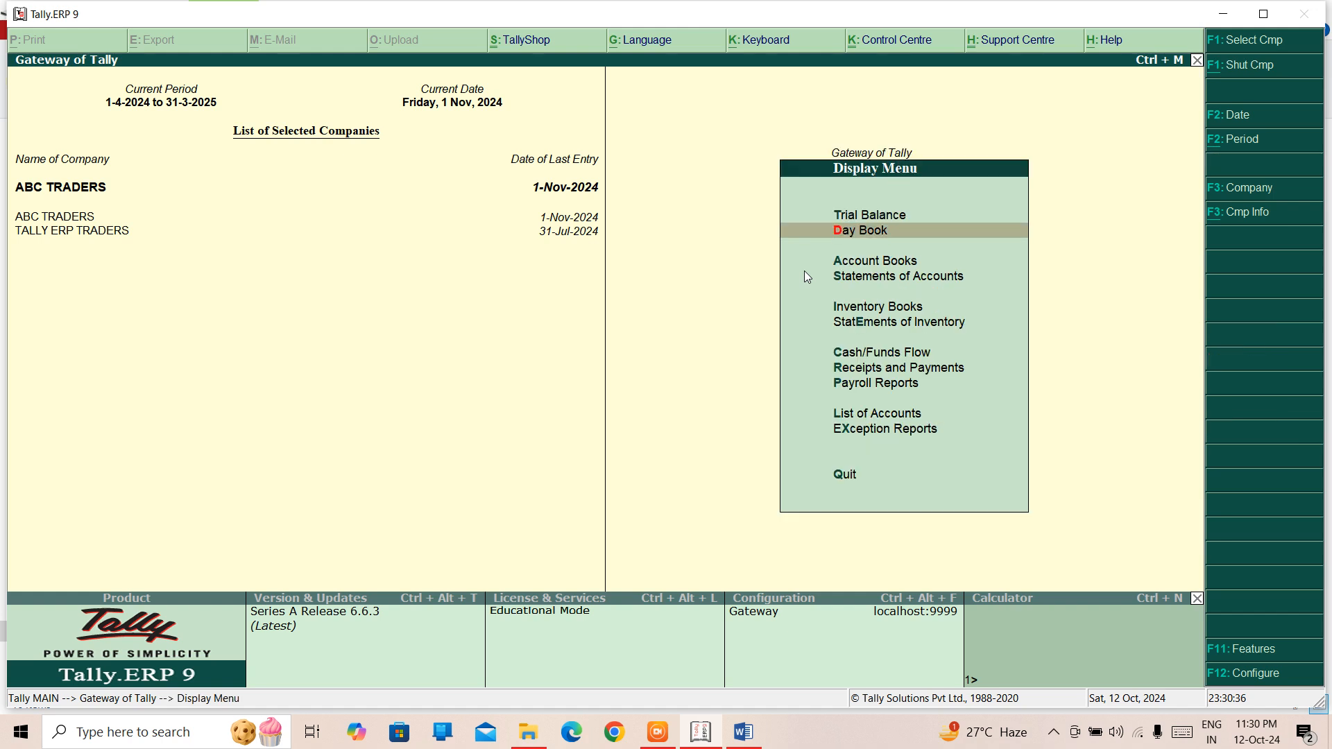
{"action": "key", "text": "Down"}
{"action": "key", "text": "Down"}
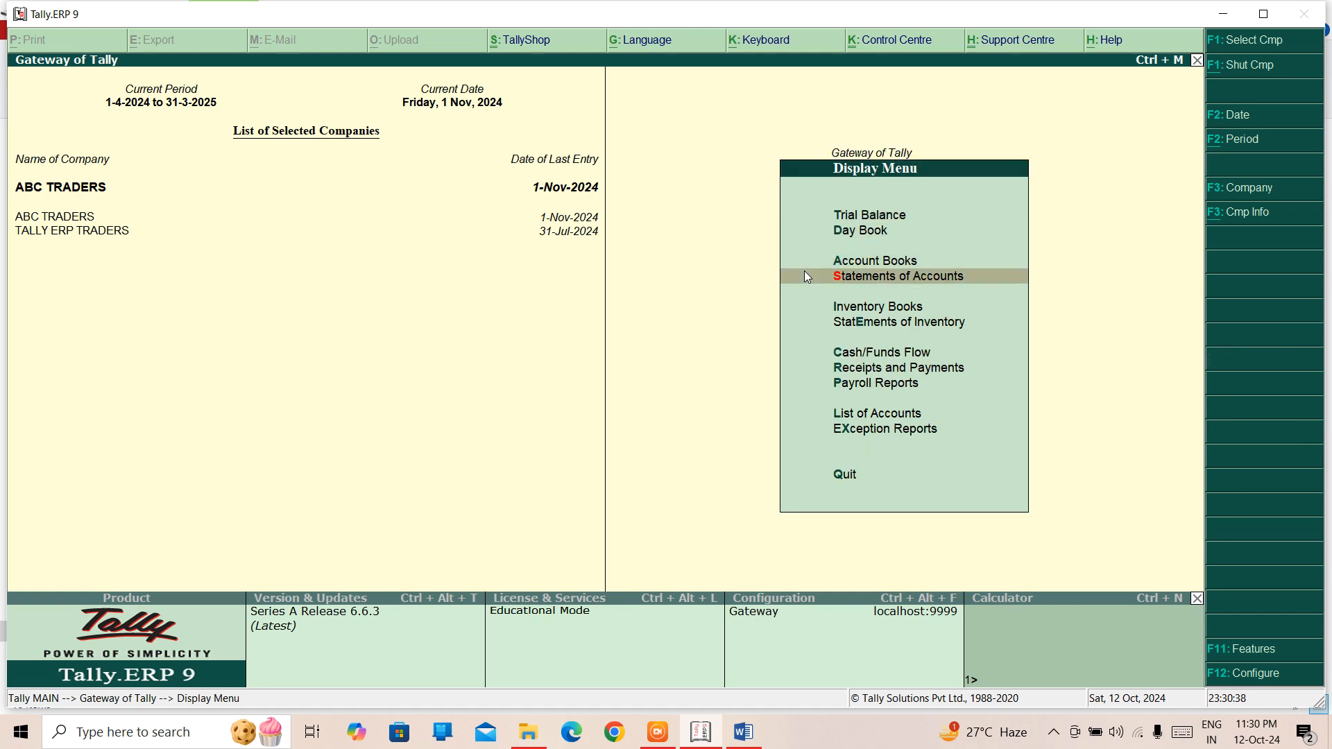
{"action": "key", "text": "Down"}
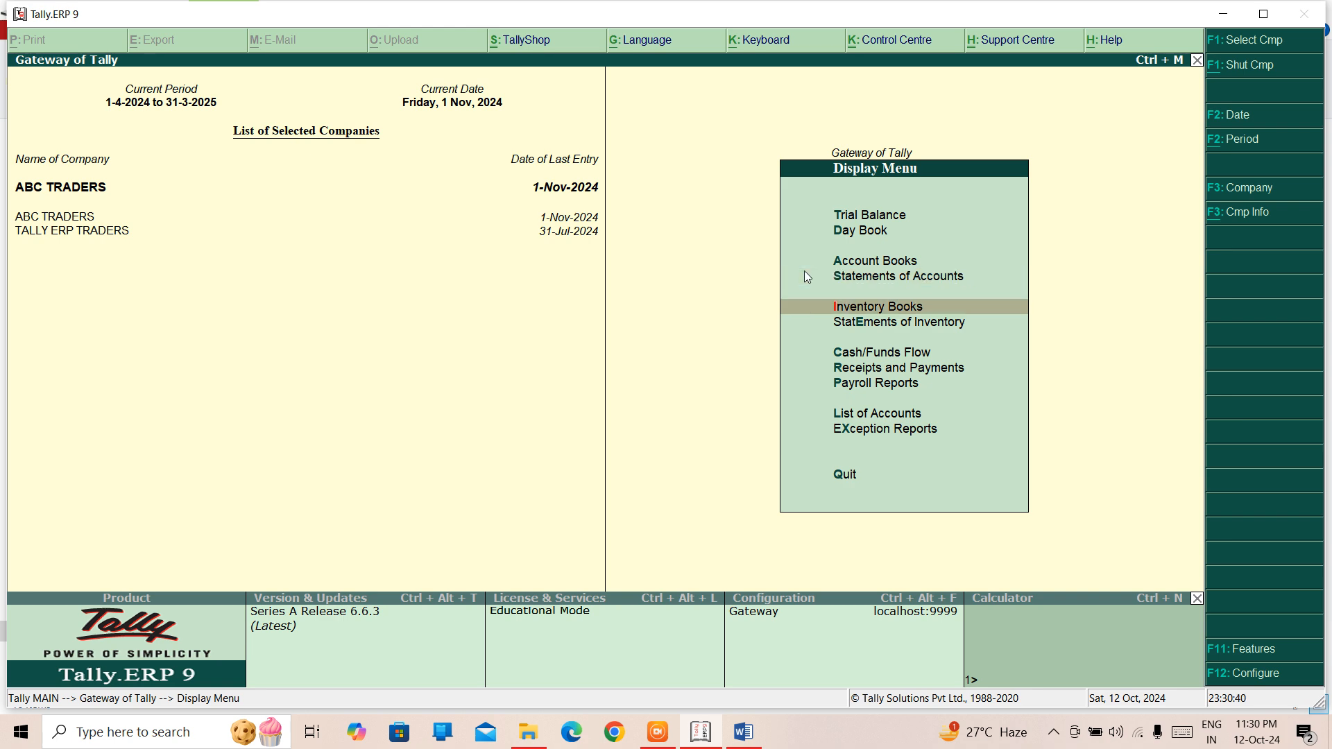
{"action": "key", "text": "Down"}
{"action": "key", "text": "Down"}
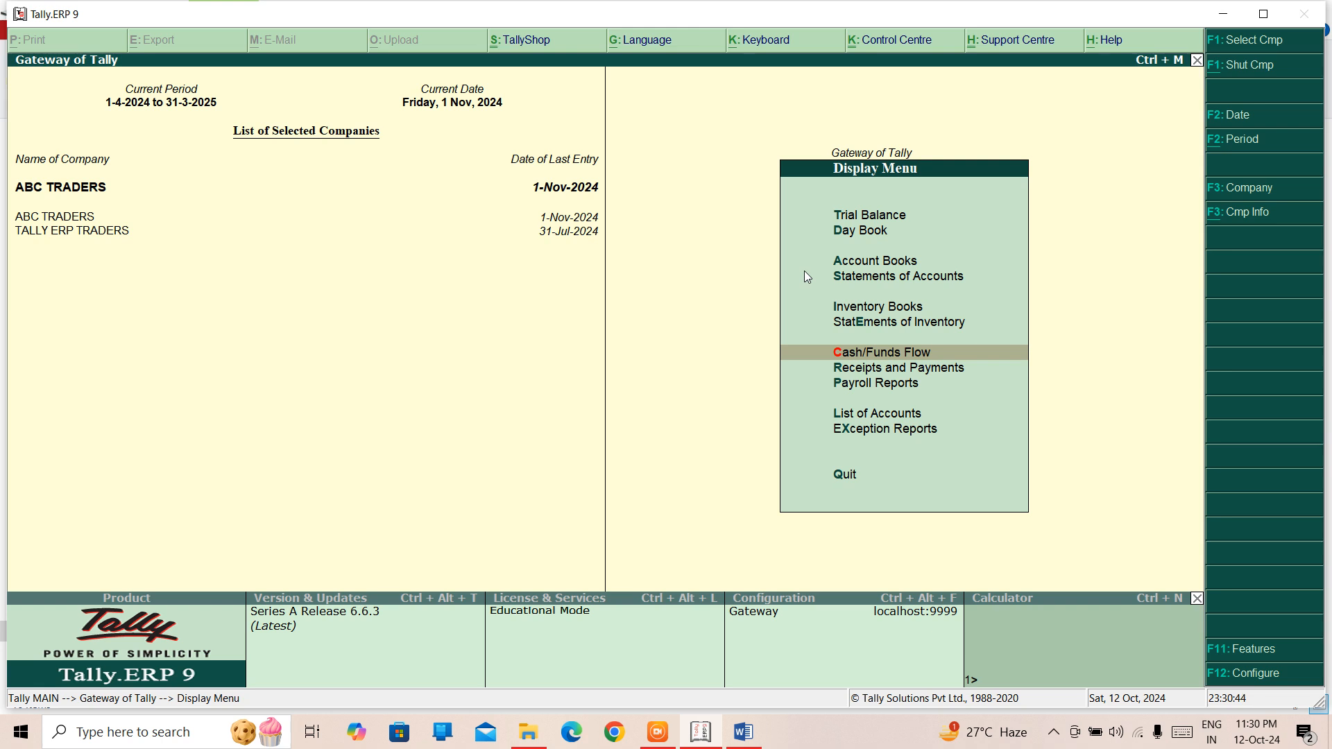
{"action": "key", "text": "Up"}
{"action": "key", "text": "Up"}
{"action": "key", "text": "Up"}
{"action": "key", "text": "Up"}
{"action": "key", "text": "Up"}
{"action": "key", "text": "Up"}
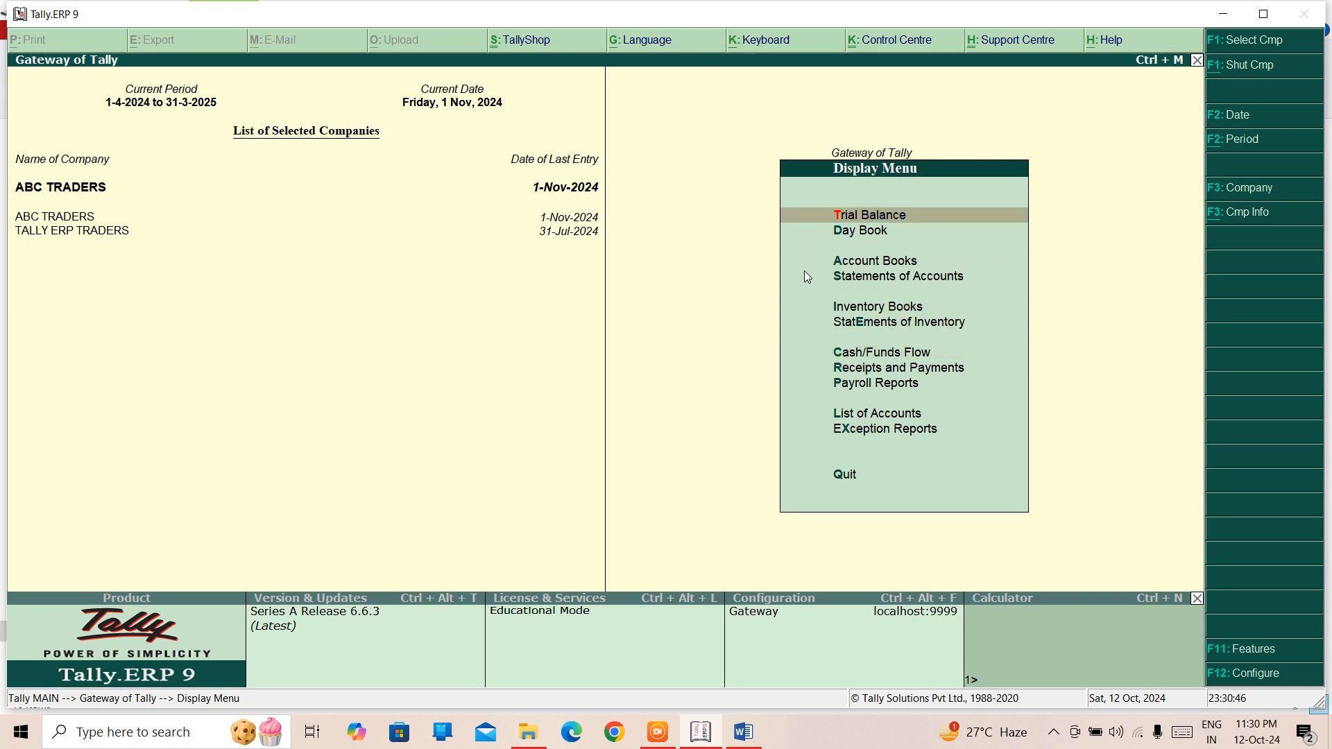
- Open the Receipts and Payments report for ABC TRADERS, review its receipts and payments sides, and close it
{"action": "key", "text": "Down"}
{"action": "key", "text": "Down"}
{"action": "key", "text": "Down"}
{"action": "key", "text": "Down"}
{"action": "key", "text": "Down"}
{"action": "key", "text": "Down"}
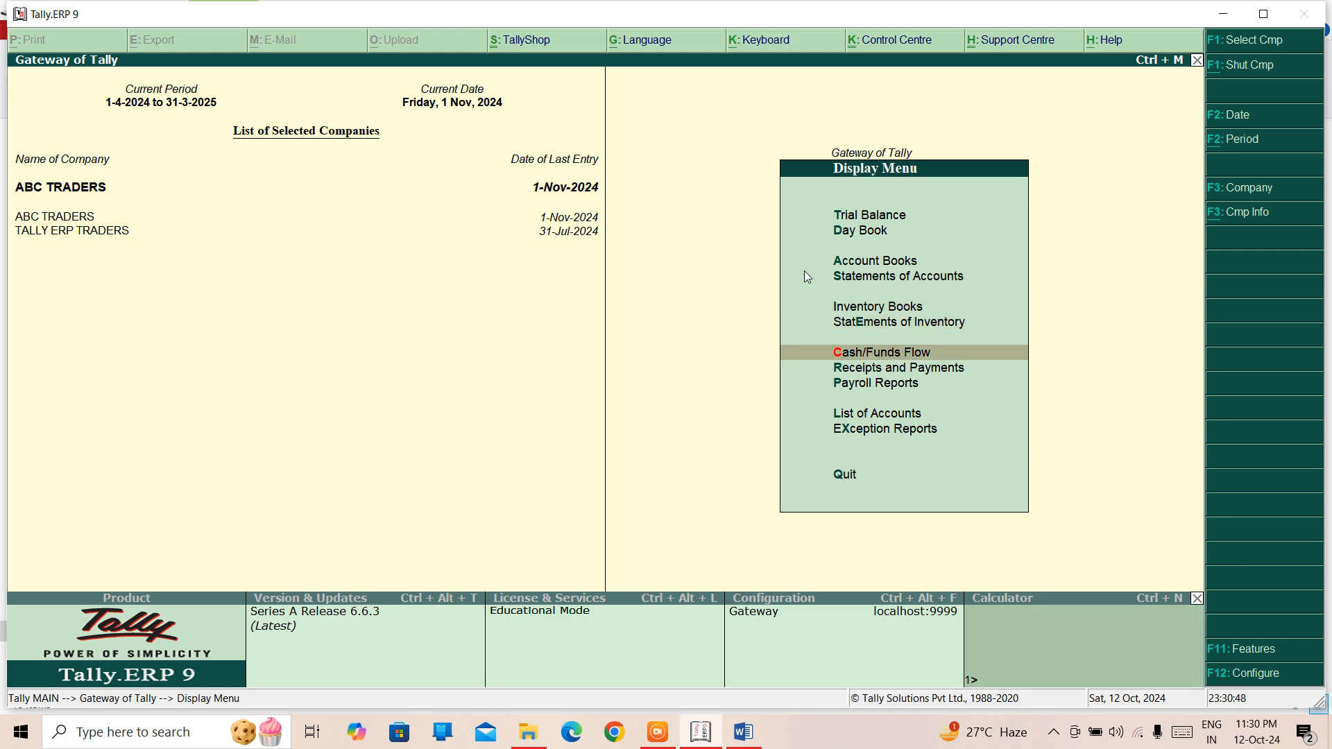
{"action": "key", "text": "Down"}
{"action": "key", "text": "Down"}
{"action": "key", "text": "Down"}
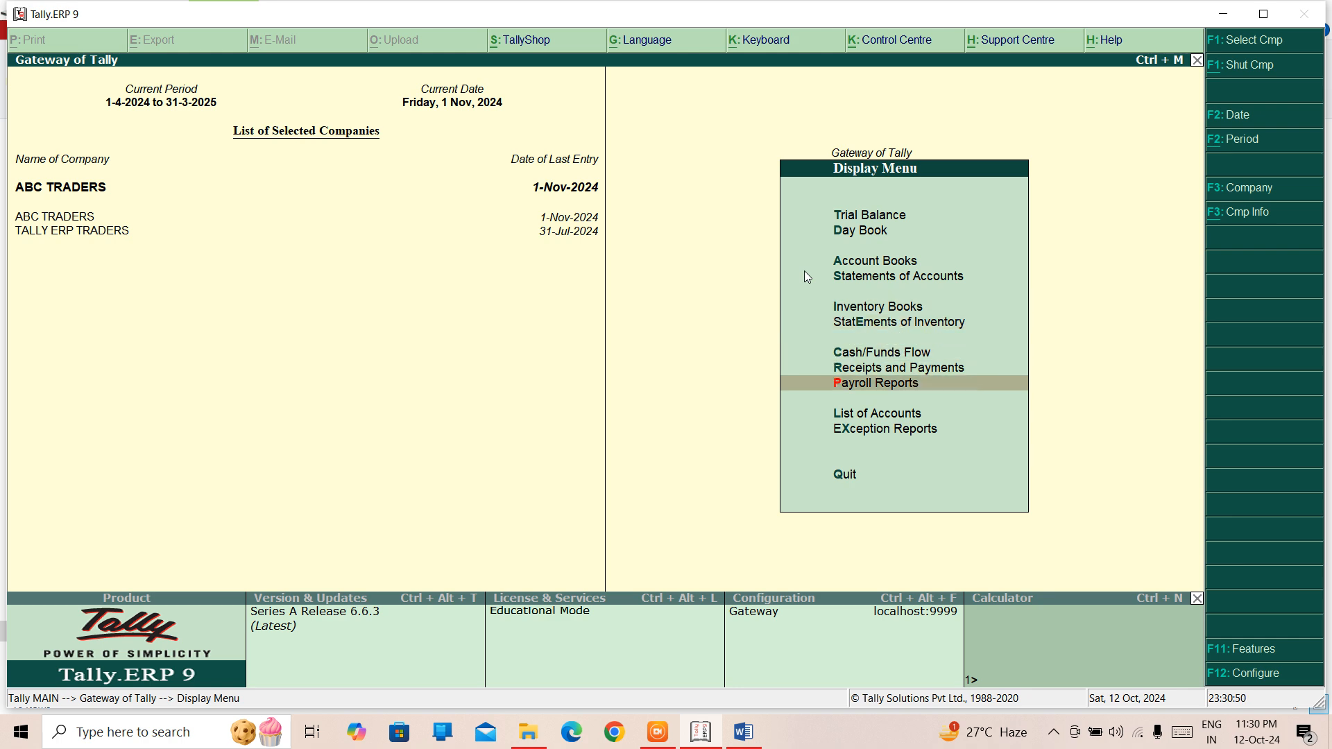
{"action": "key", "text": "Up"}
{"action": "key", "text": "Up"}
{"action": "key", "text": "Return"}
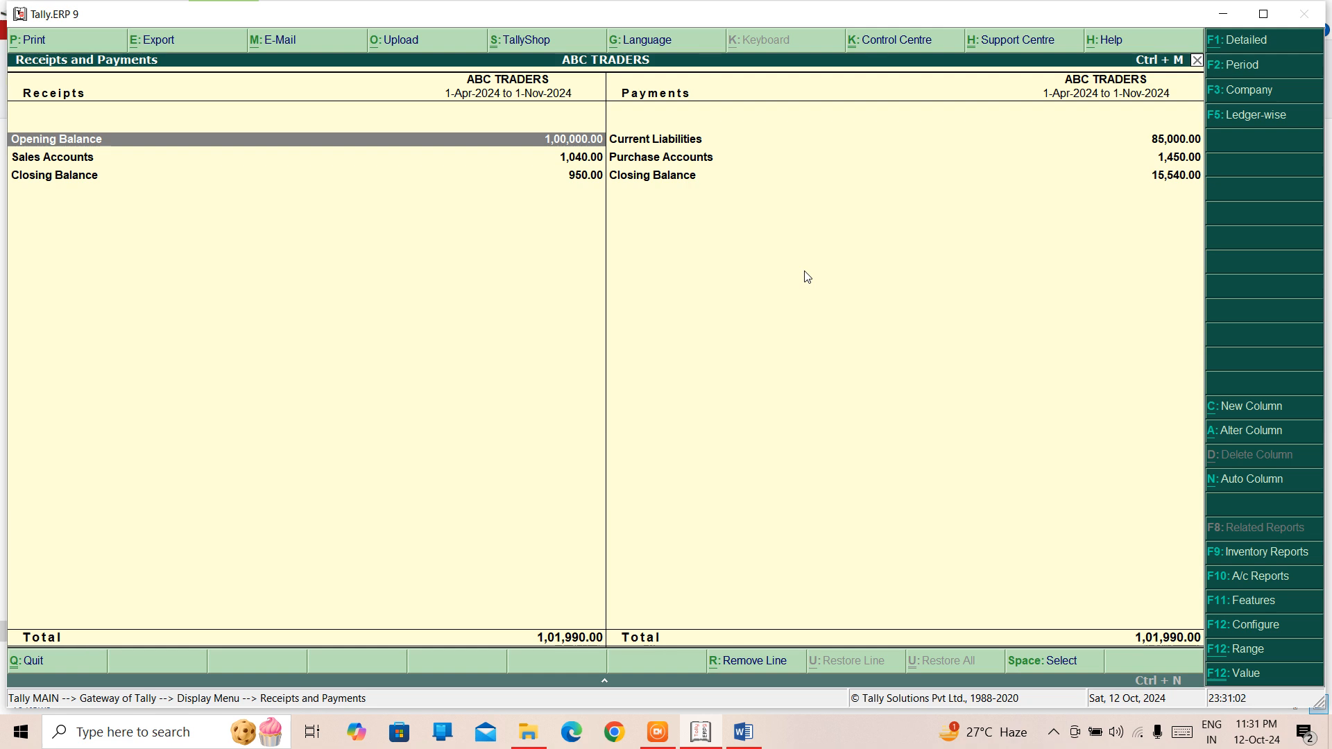
{"action": "key", "text": "Right"}
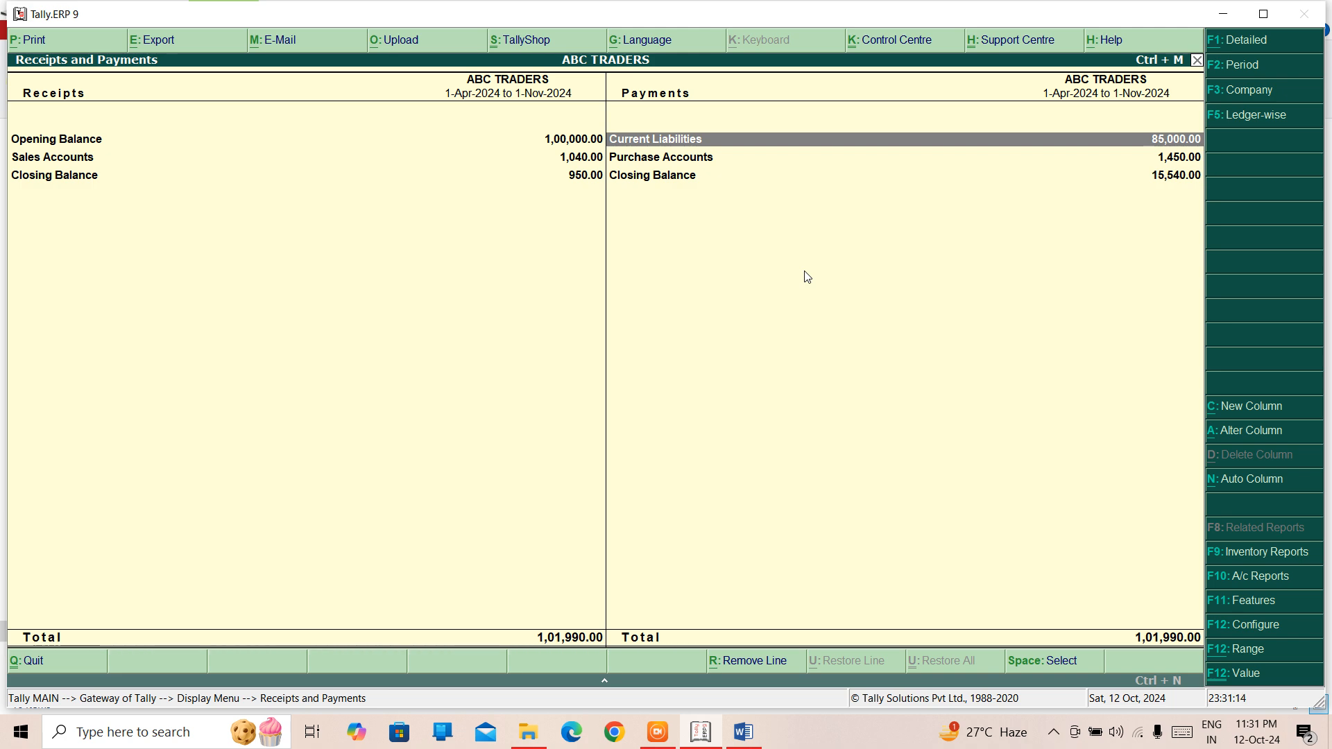
{"action": "key", "text": "Escape"}
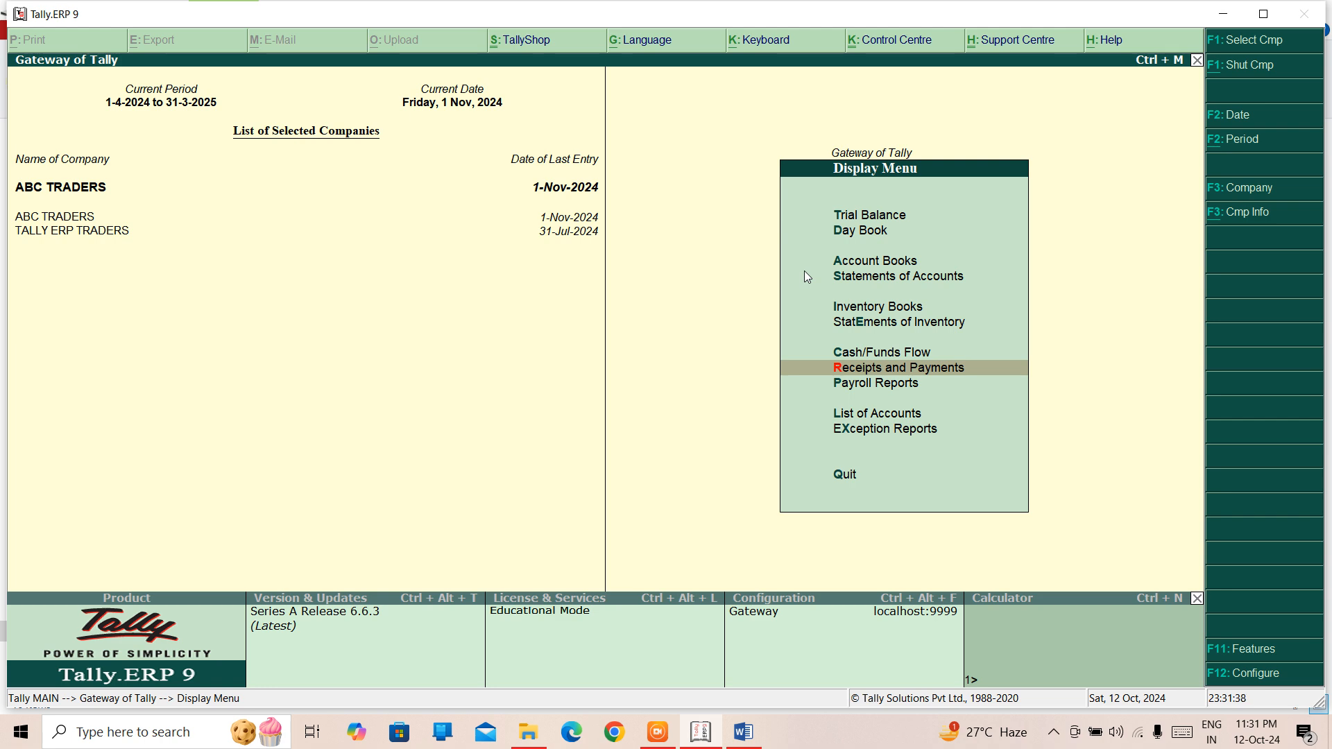
- Open the List of Accounts report for ABC TRADERS
{"action": "key", "text": "Down"}
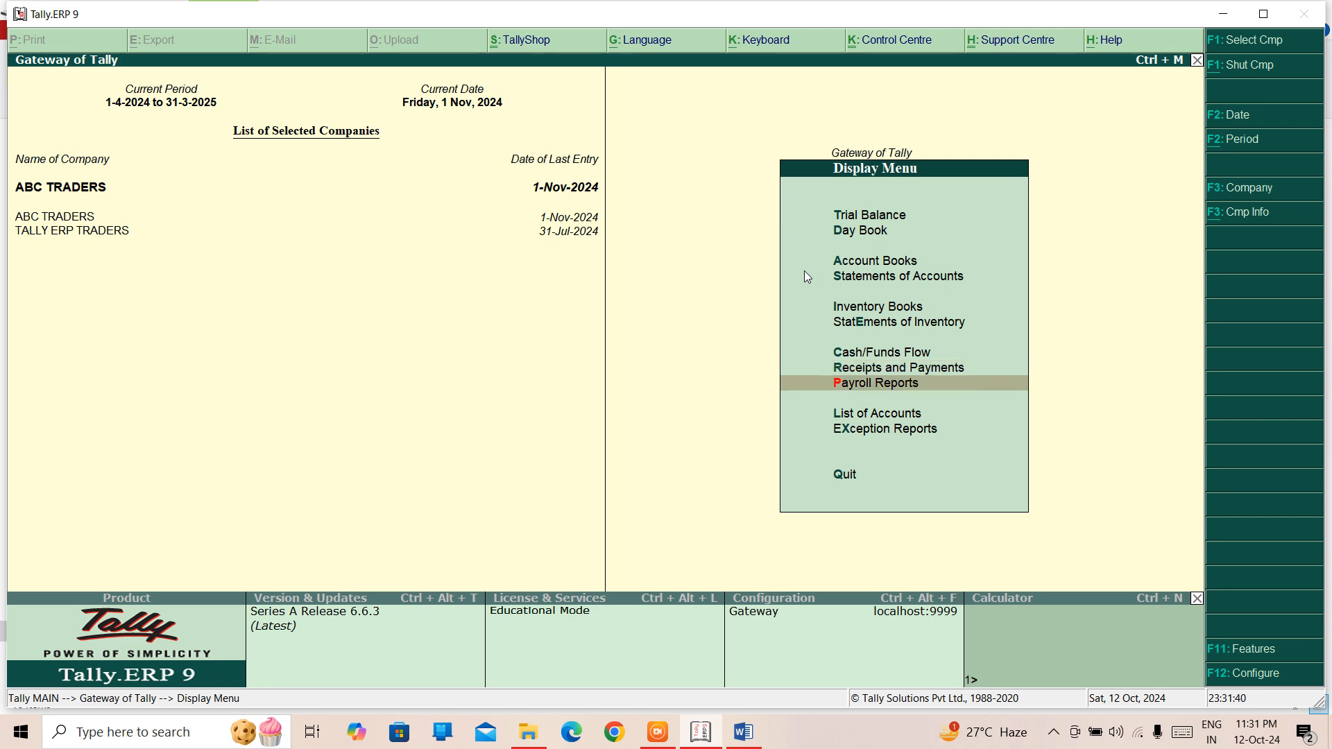
{"action": "key", "text": "Down"}
{"action": "key", "text": "Return"}
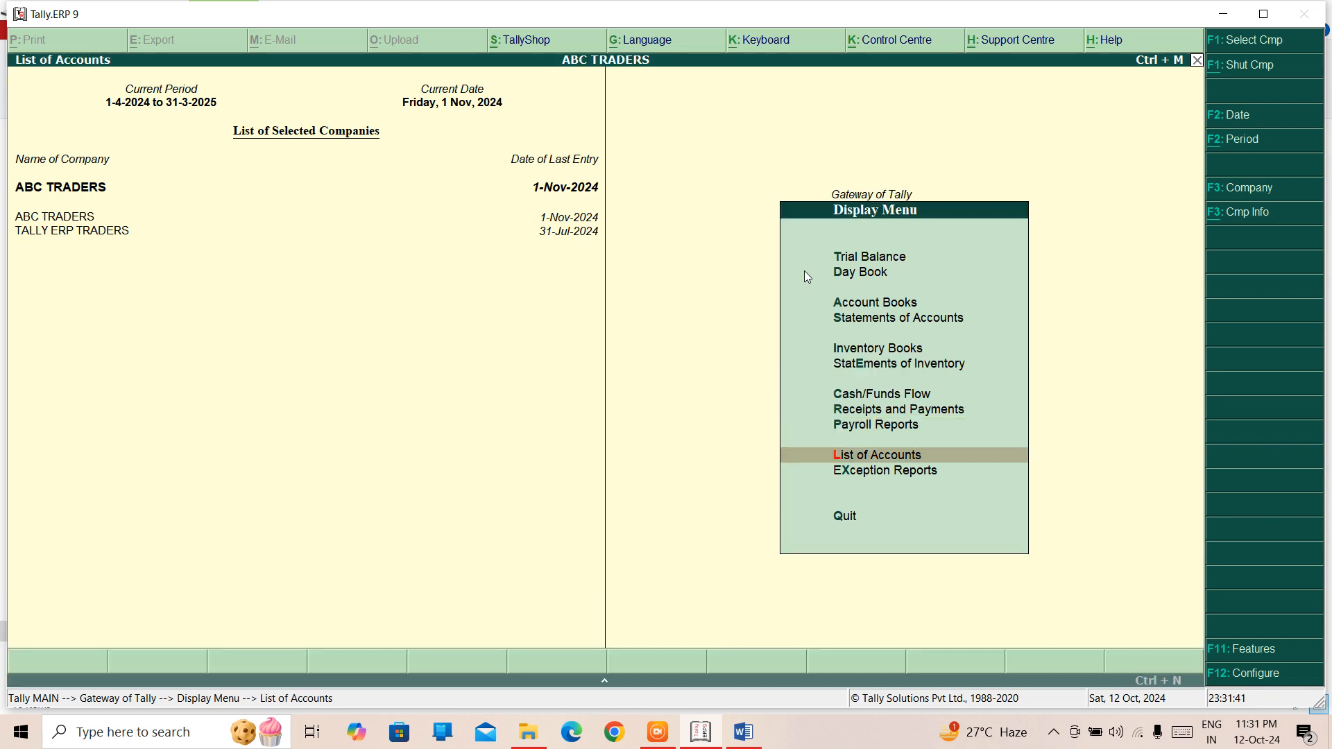
- Examine the first groups in the ledger list, including Bank Accounts, Cash-in-Hand and Deposits (Asset)
{"action": "key", "text": "Down"}
{"action": "key", "text": "Down"}
{"action": "key", "text": "Down"}
{"action": "key", "text": "Down"}
{"action": "key", "text": "Down"}
{"action": "key", "text": "Down"}
{"action": "key", "text": "Down"}
{"action": "key", "text": "Down"}
{"action": "key", "text": "Down"}
{"action": "key", "text": "Down"}
{"action": "key", "text": "Down"}
{"action": "key", "text": "Down"}
{"action": "key", "text": "Down"}
{"action": "key", "text": "Down"}
{"action": "key", "text": "Down"}
{"action": "key", "text": "Down"}
{"action": "key", "text": "Down"}
{"action": "key", "text": "Down"}
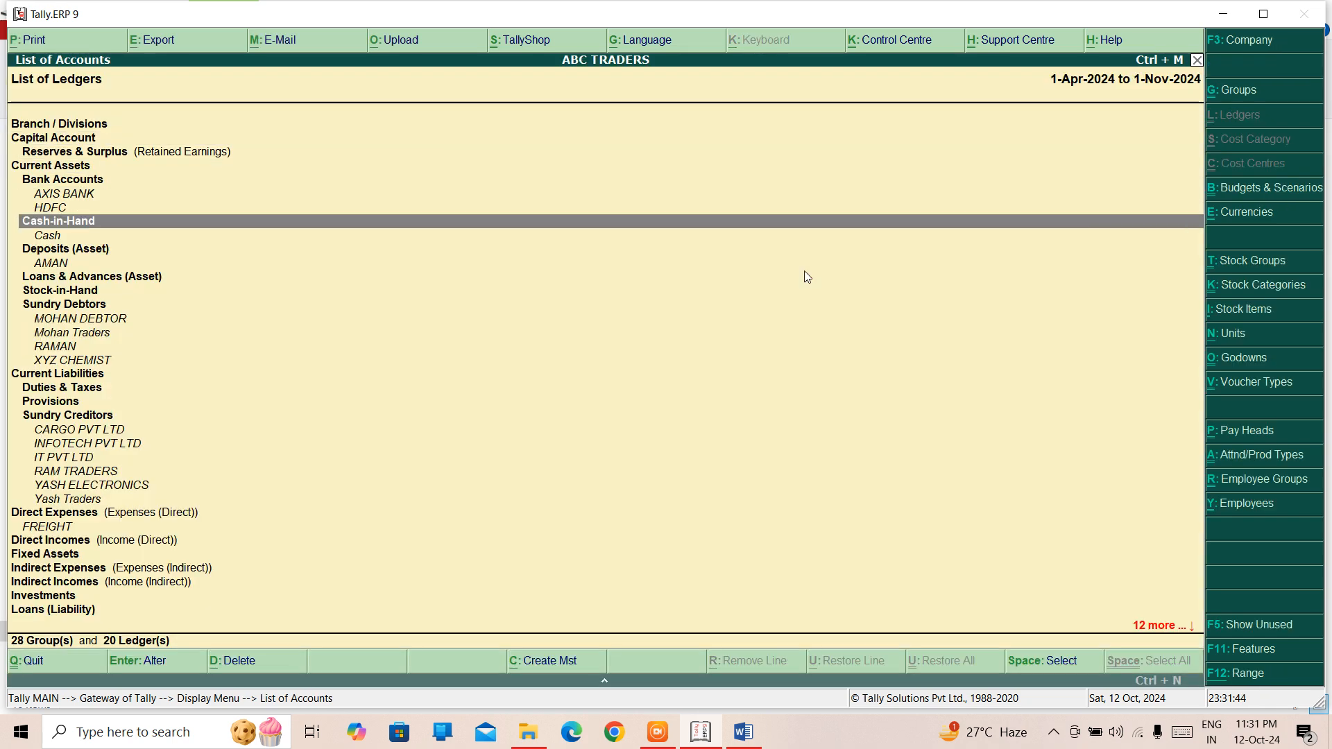
{"action": "key", "text": "Up"}
{"action": "key", "text": "Up"}
{"action": "key", "text": "Up"}
{"action": "key", "text": "Up"}
{"action": "key", "text": "Up"}
{"action": "key", "text": "Up"}
{"action": "key", "text": "Up"}
{"action": "key", "text": "Up"}
{"action": "key", "text": "Up"}
{"action": "key", "text": "Up"}
{"action": "key", "text": "Up"}
{"action": "key", "text": "Up"}
{"action": "key", "text": "Up"}
{"action": "key", "text": "Up"}
{"action": "key", "text": "Up"}
{"action": "key", "text": "Up"}
{"action": "key", "text": "Up"}
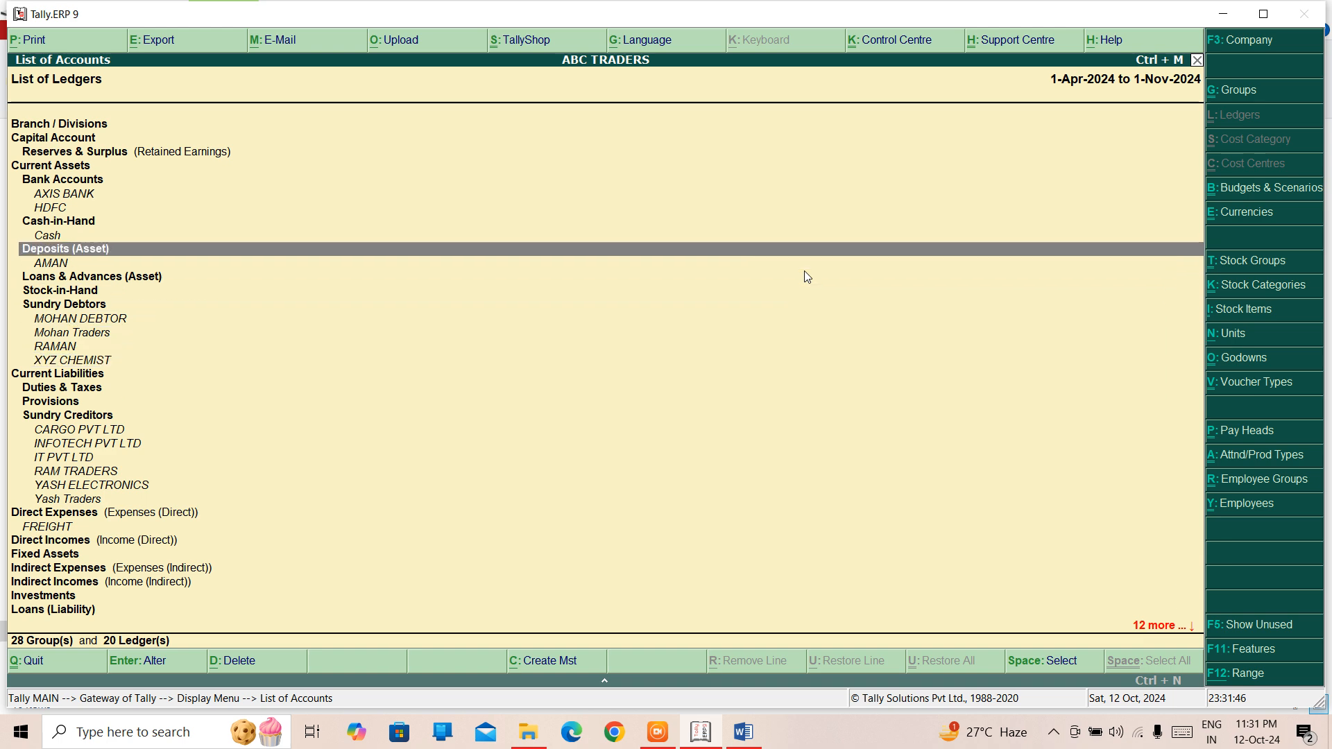
{"action": "key", "text": "Down"}
{"action": "key", "text": "Down"}
{"action": "key", "text": "Down"}
{"action": "key", "text": "Down"}
{"action": "key", "text": "Down"}
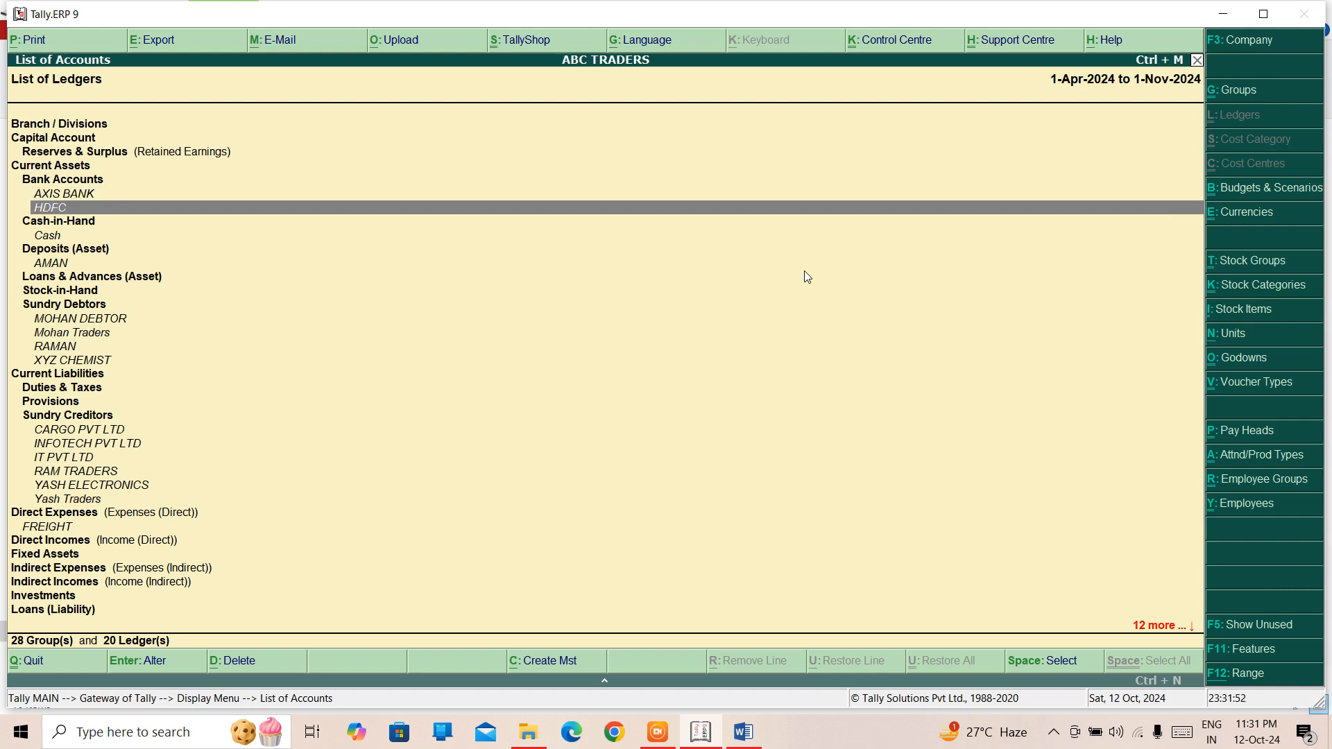
- Examine the ledgers under Sundry Debtors and continue to the Duties & Taxes group under Current Liabilities
{"action": "key", "text": "Down"}
{"action": "key", "text": "Down"}
{"action": "key", "text": "Down"}
{"action": "key", "text": "Down"}
{"action": "key", "text": "Down"}
{"action": "key", "text": "Down"}
{"action": "key", "text": "Down"}
{"action": "key", "text": "Down"}
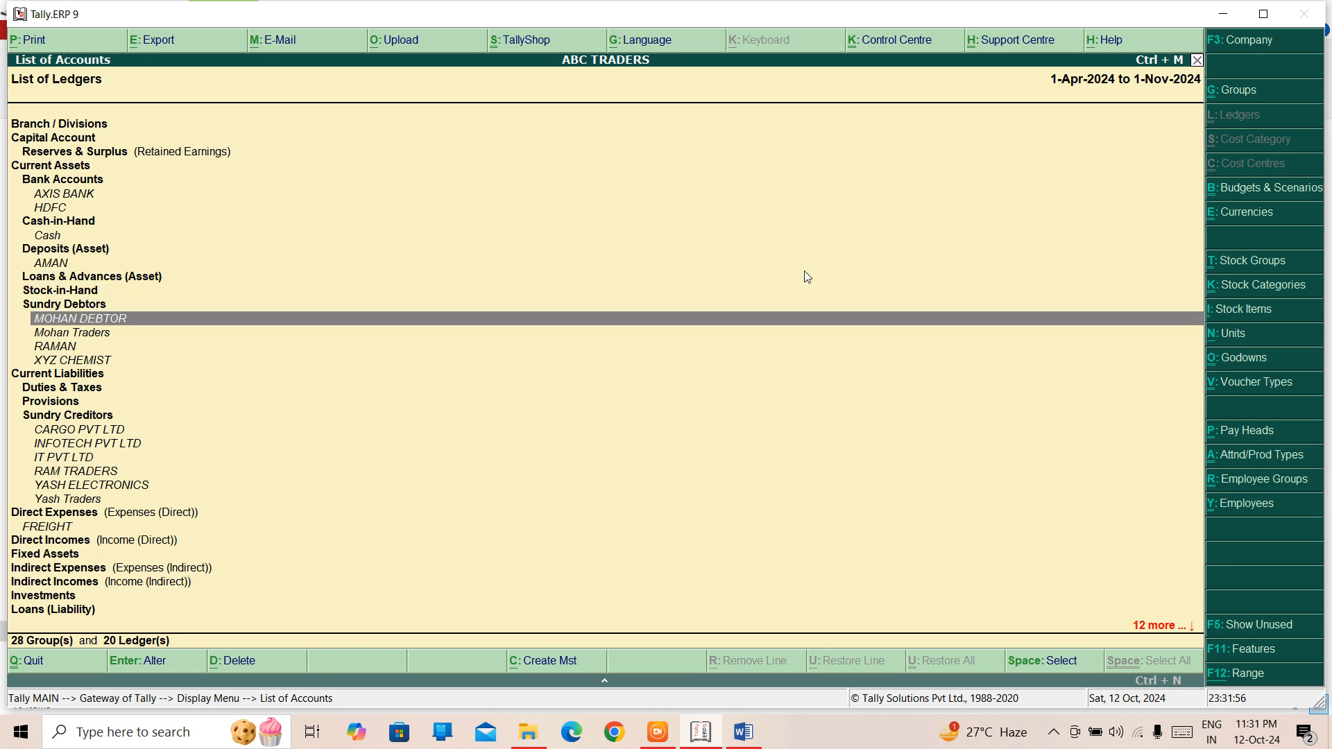
{"action": "key", "text": "Down"}
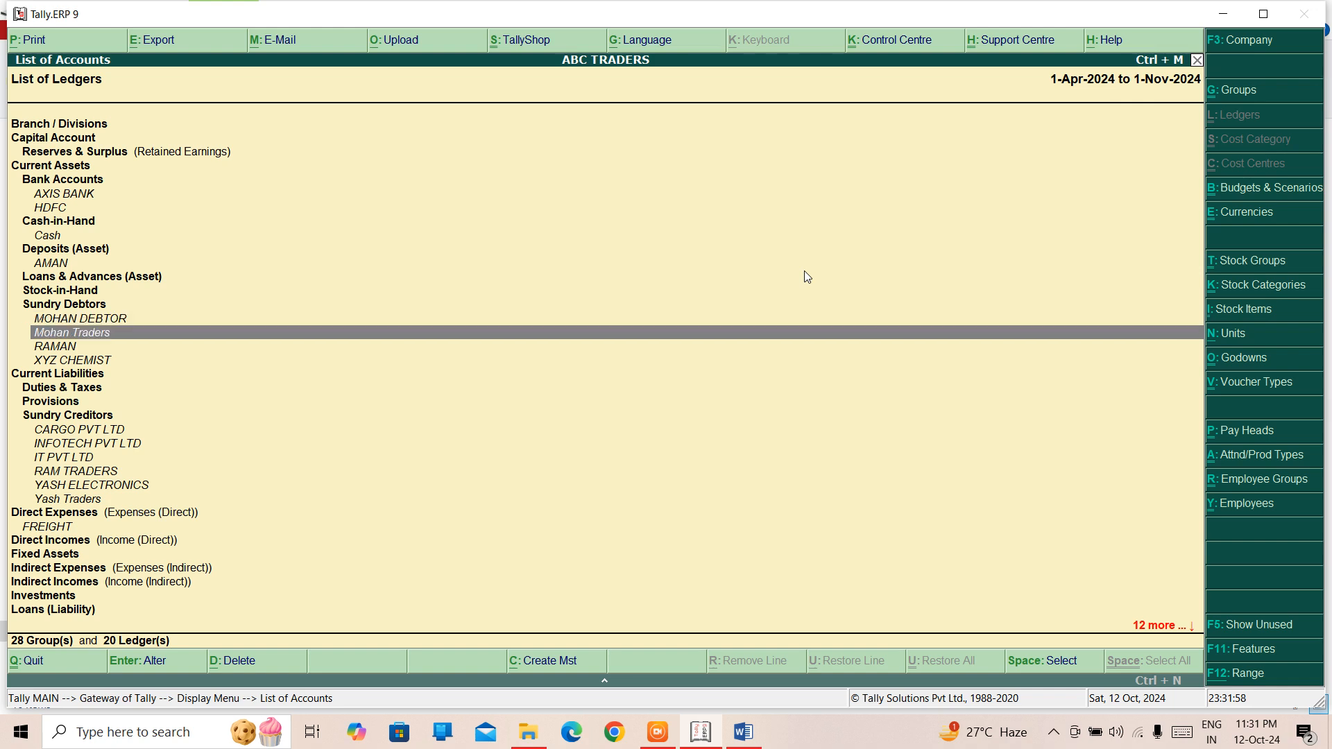
{"action": "key", "text": "Down"}
{"action": "key", "text": "Down"}
{"action": "key", "text": "Down"}
{"action": "key", "text": "Down"}
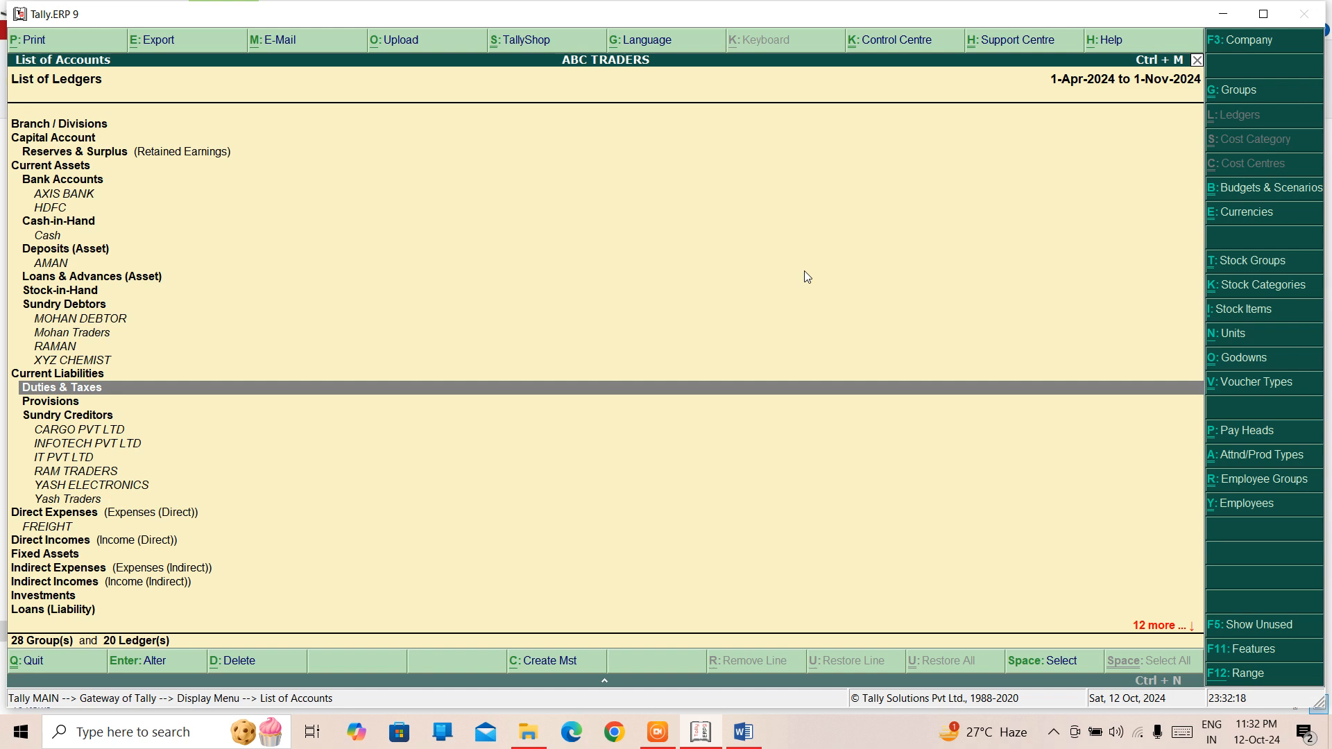
- Examine the ledgers under Sundry Creditors and the FREIGHT ledger under Direct Expenses
{"action": "key", "text": "Down"}
{"action": "key", "text": "Down"}
{"action": "key", "text": "Down"}
{"action": "key", "text": "Down"}
{"action": "key", "text": "Down"}
{"action": "key", "text": "Down"}
{"action": "key", "text": "Down"}
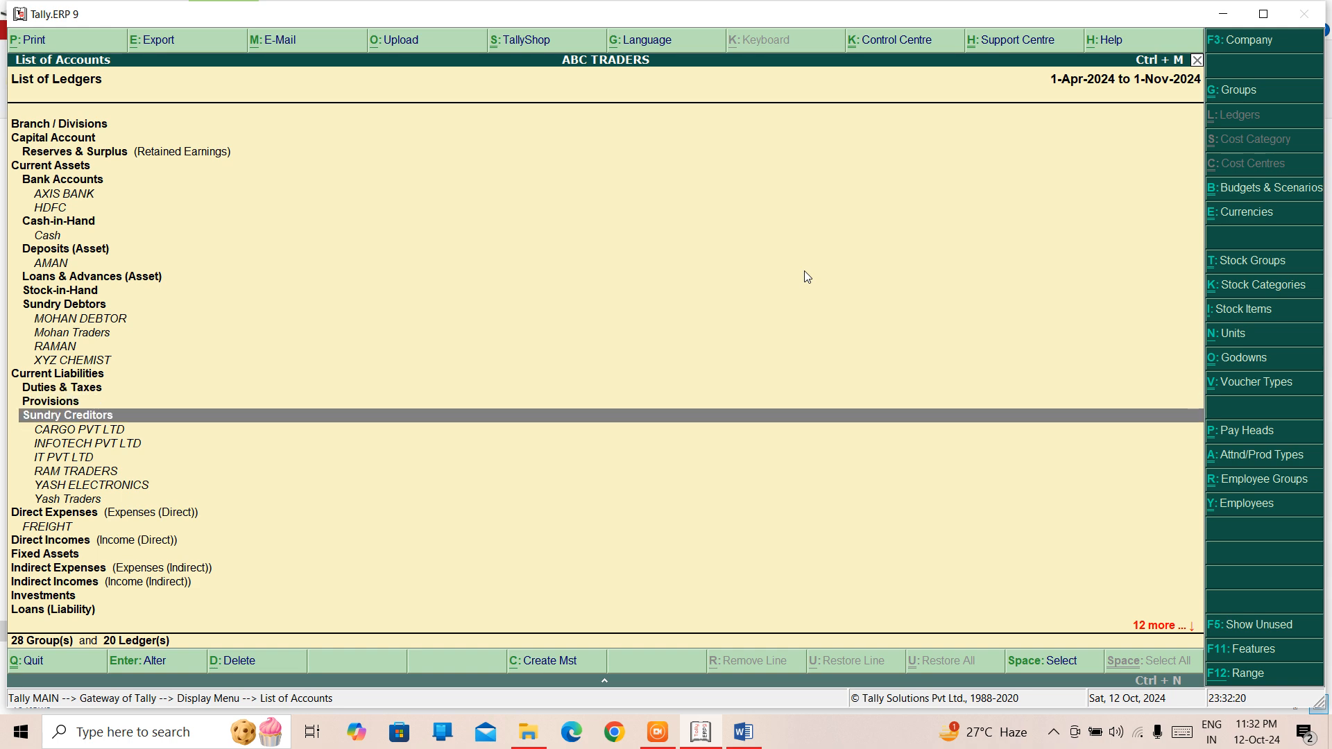
{"action": "key", "text": "Down"}
{"action": "key", "text": "Down"}
{"action": "key", "text": "Down"}
{"action": "key", "text": "Down"}
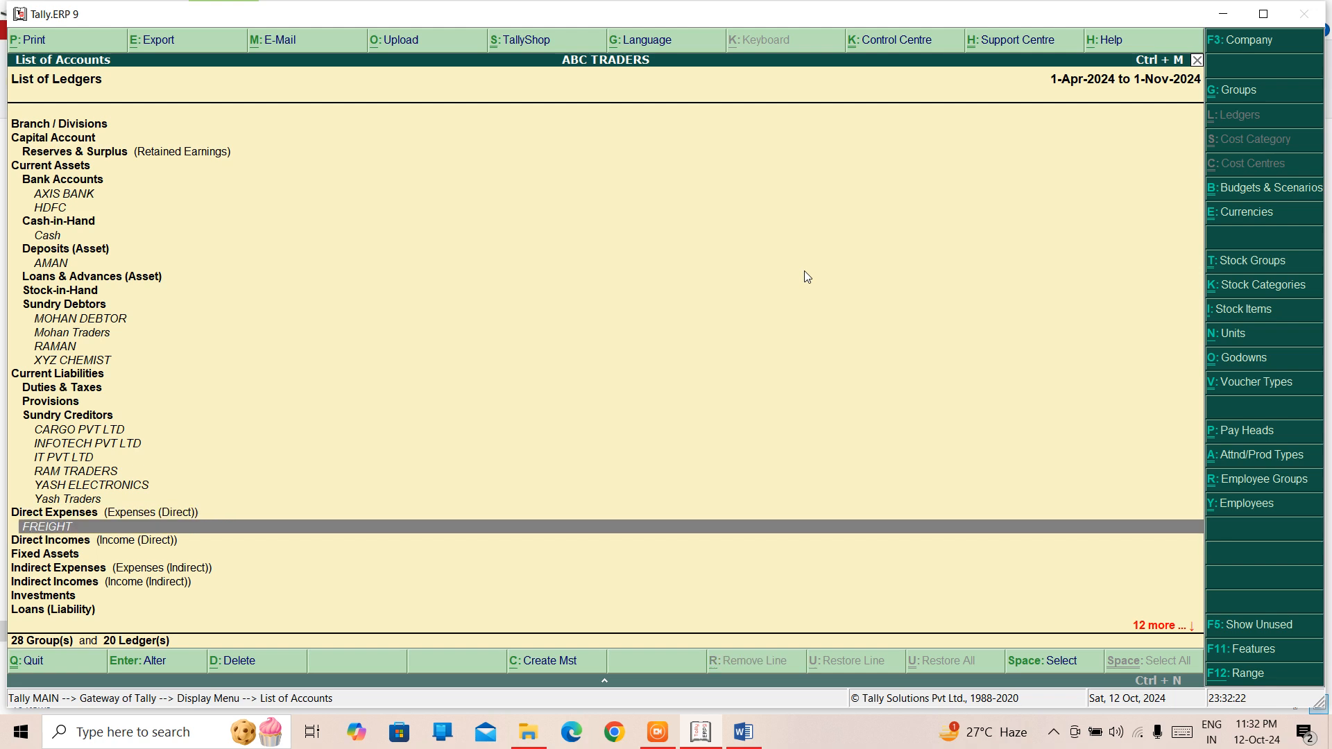
- Review the remaining groups and ledgers from Direct Incomes to Profit & Loss A/c
{"action": "key", "text": "Down"}
{"action": "key", "text": "Down"}
{"action": "key", "text": "Down"}
{"action": "key", "text": "Down"}
{"action": "key", "text": "Down"}
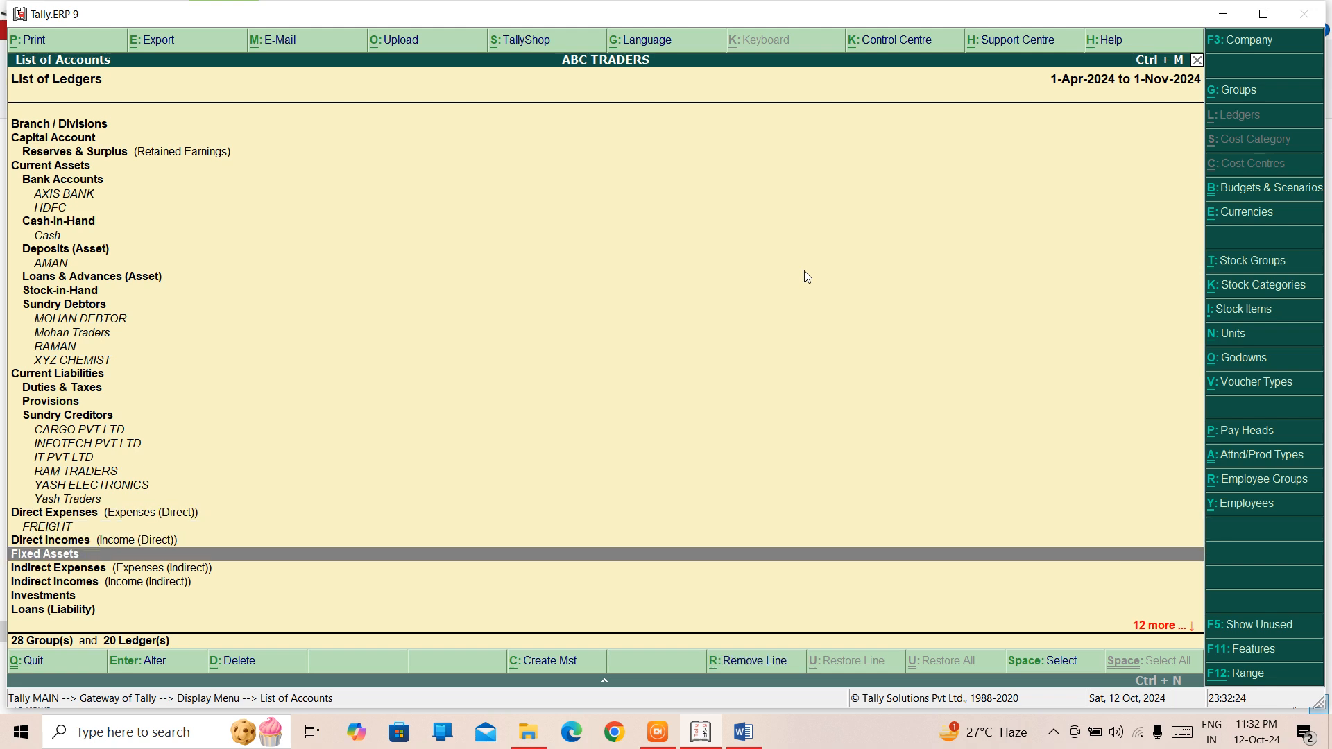
{"action": "key", "text": "Down"}
{"action": "key", "text": "Down"}
{"action": "key", "text": "Down"}
{"action": "key", "text": "Down"}
{"action": "key", "text": "Down"}
{"action": "key", "text": "Down"}
{"action": "key", "text": "Down"}
{"action": "key", "text": "Down"}
{"action": "key", "text": "Down"}
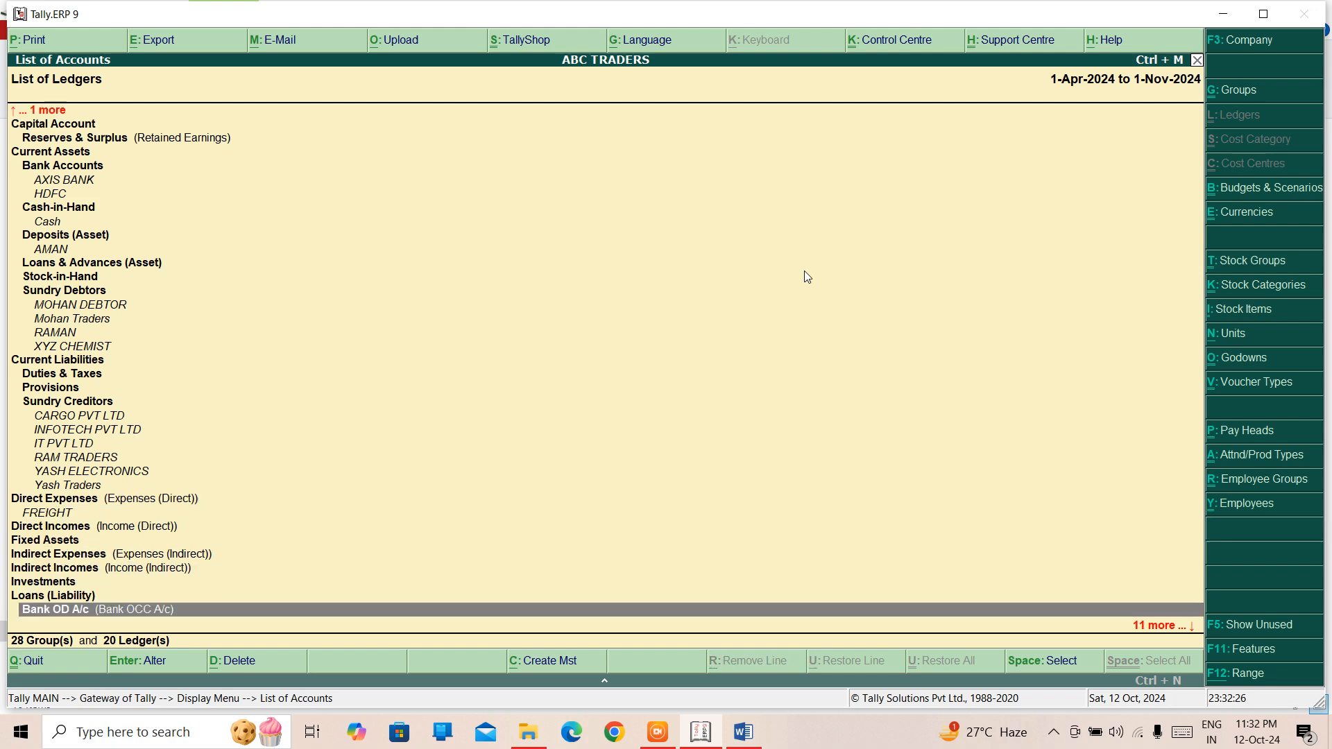
{"action": "key", "text": "Down"}
{"action": "key", "text": "Down"}
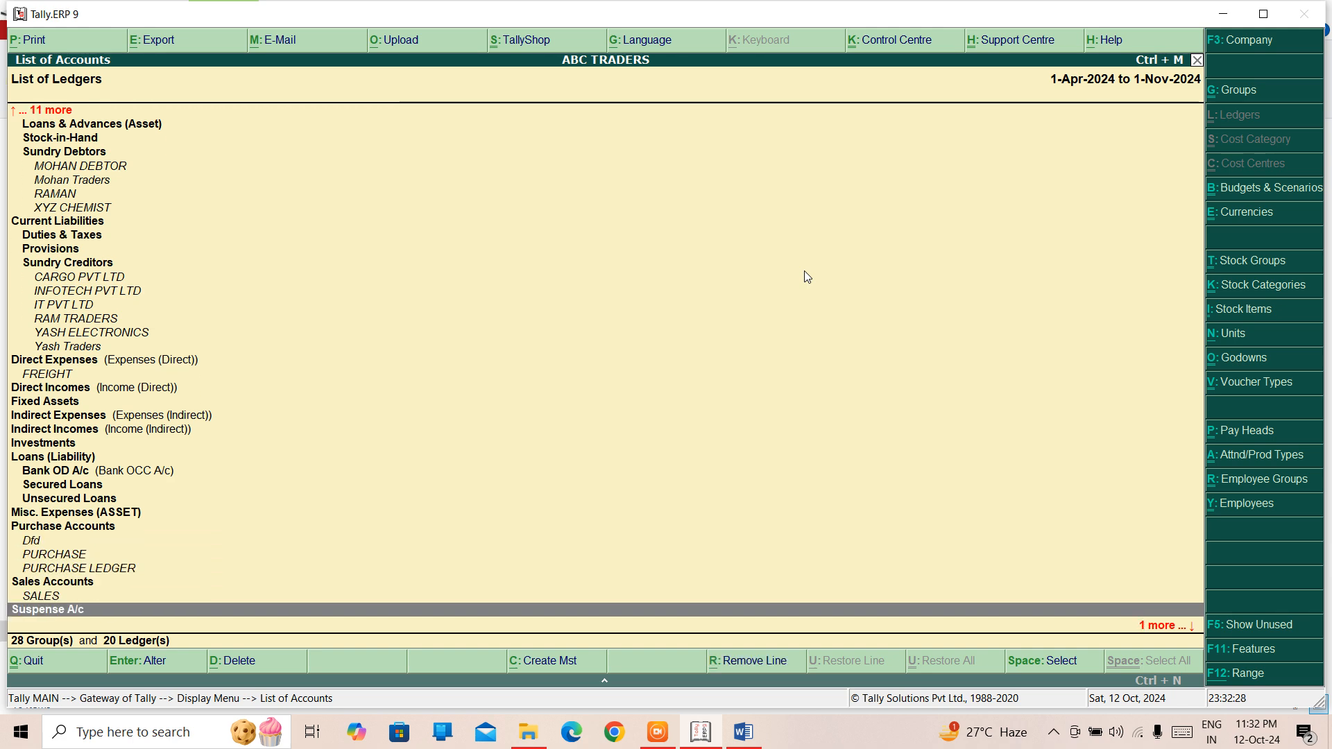
{"action": "key", "text": "Down"}
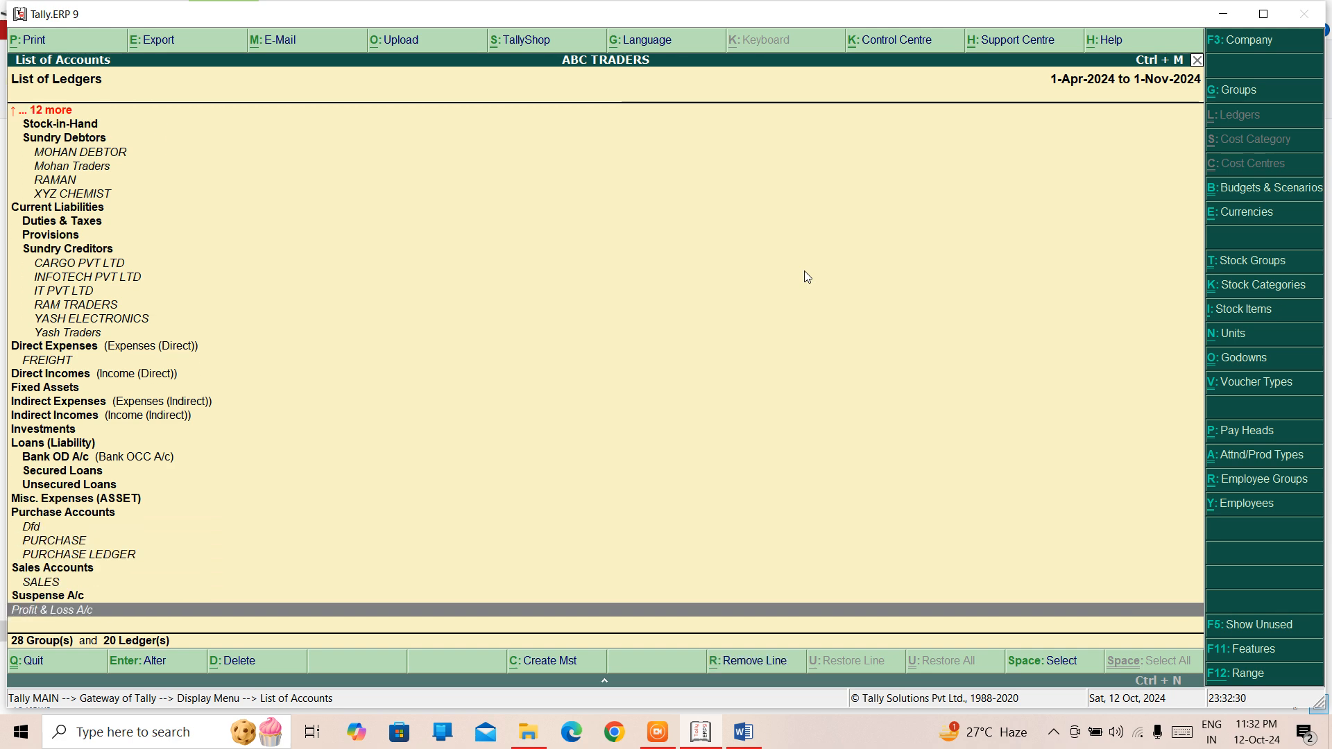
- View the Suspense A/c group's alteration form and quit it without saving
{"action": "key", "text": "Up"}
{"action": "key", "text": "Return"}
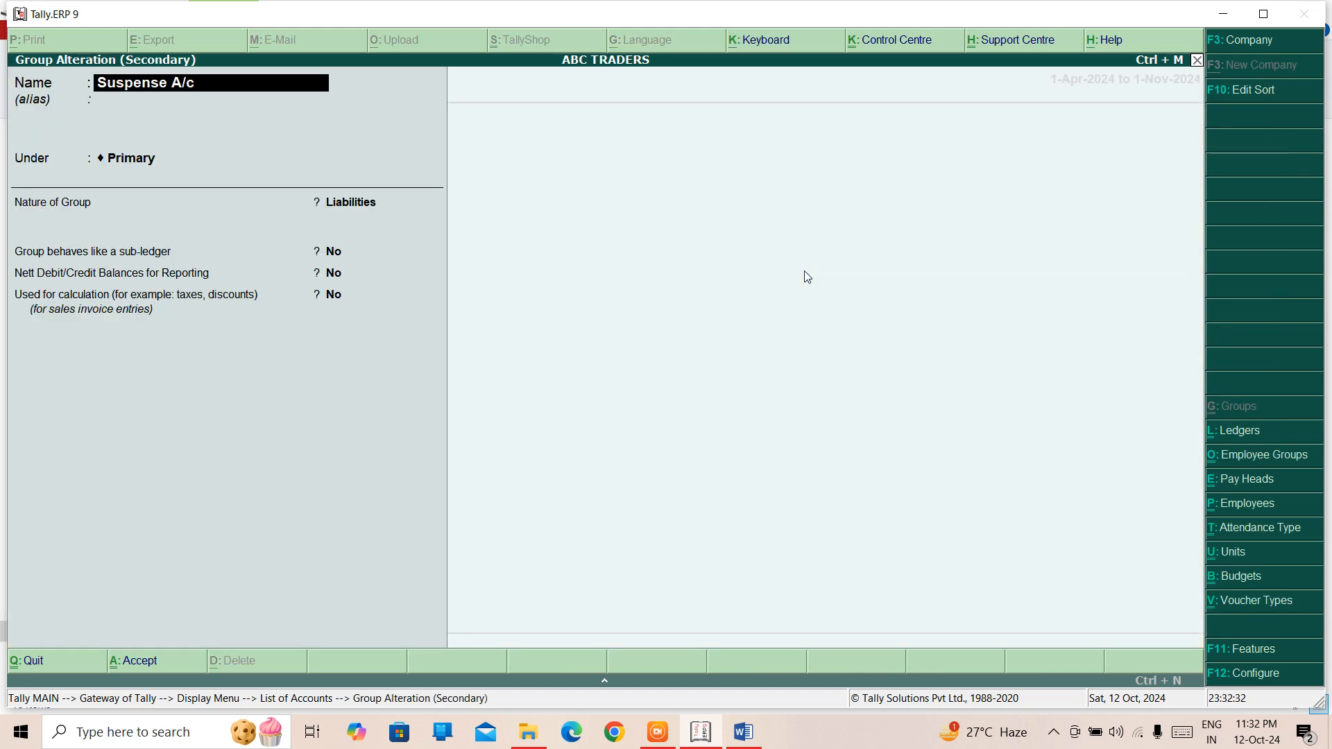
{"action": "key", "text": "BackSpace"}
{"action": "key", "text": "Escape"}
{"action": "key", "text": "y"}
- View the PURCHASE LEDGER alteration form, quit it without saving, and return to the Exception Reports entry of the Display menu
{"action": "key", "text": "Up"}
{"action": "key", "text": "Up"}
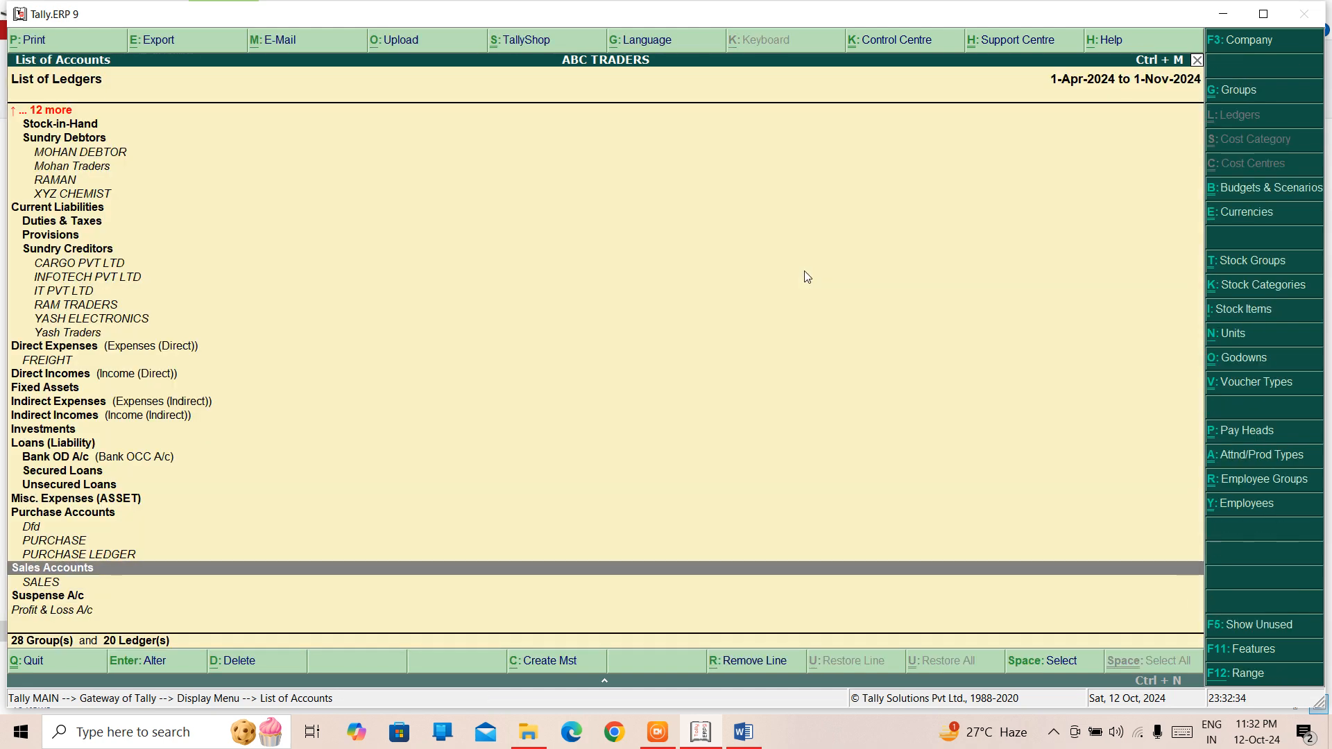
{"action": "key", "text": "Up"}
{"action": "key", "text": "Return"}
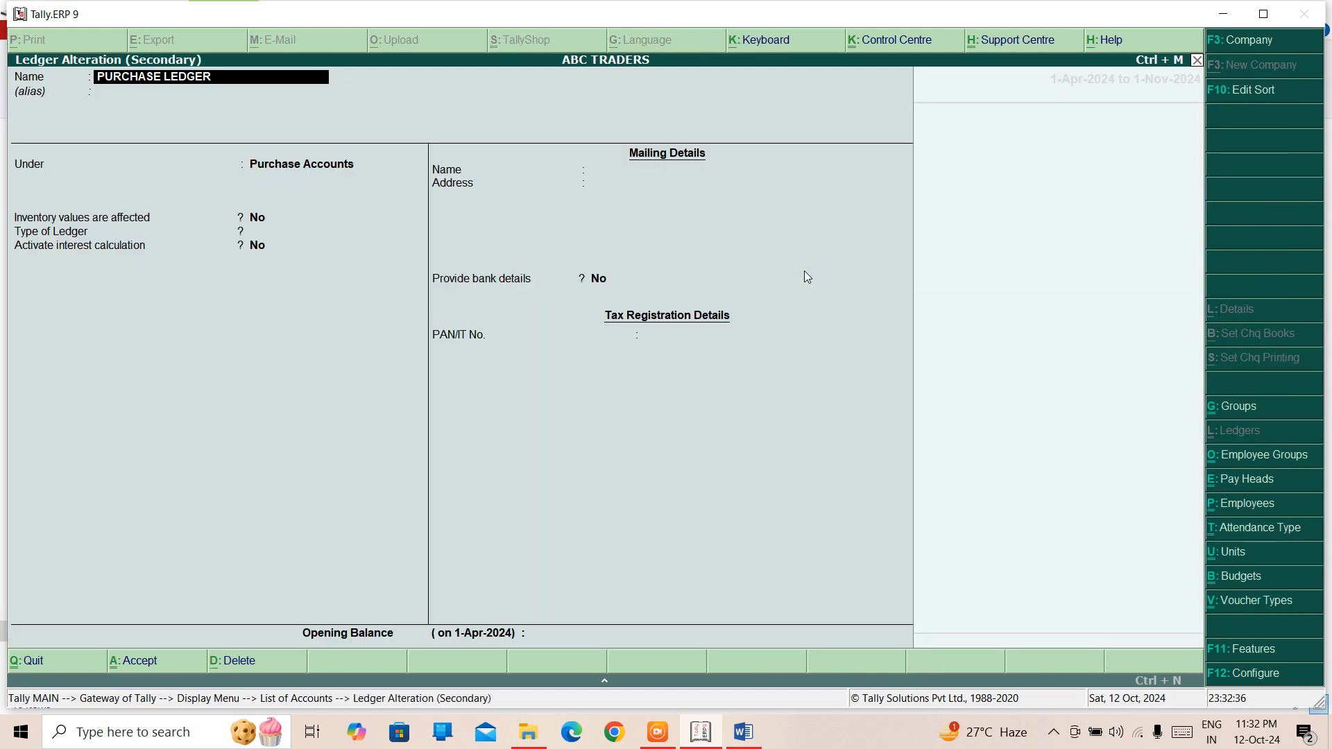
{"action": "key", "text": "BackSpace"}
{"action": "key", "text": "Escape"}
{"action": "key", "text": "y"}
{"action": "key", "text": "Escape"}
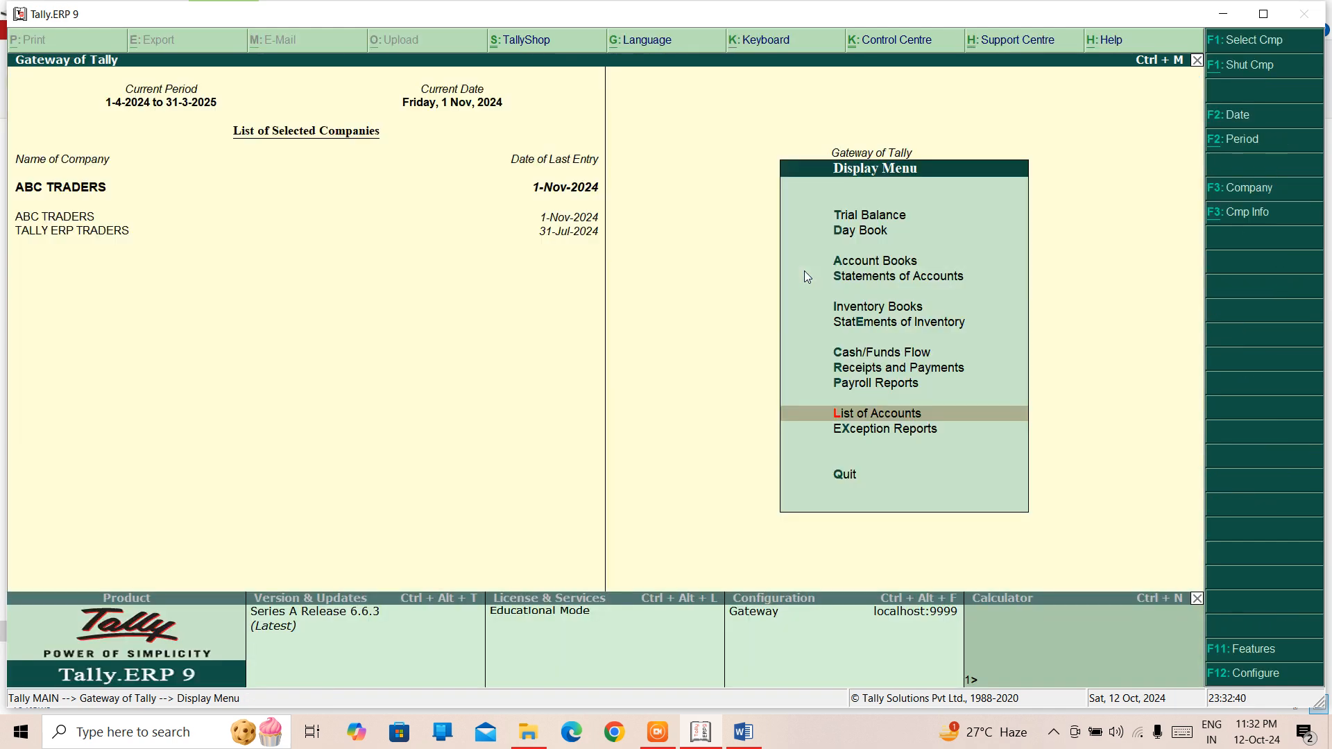
{"action": "key", "text": "Down"}
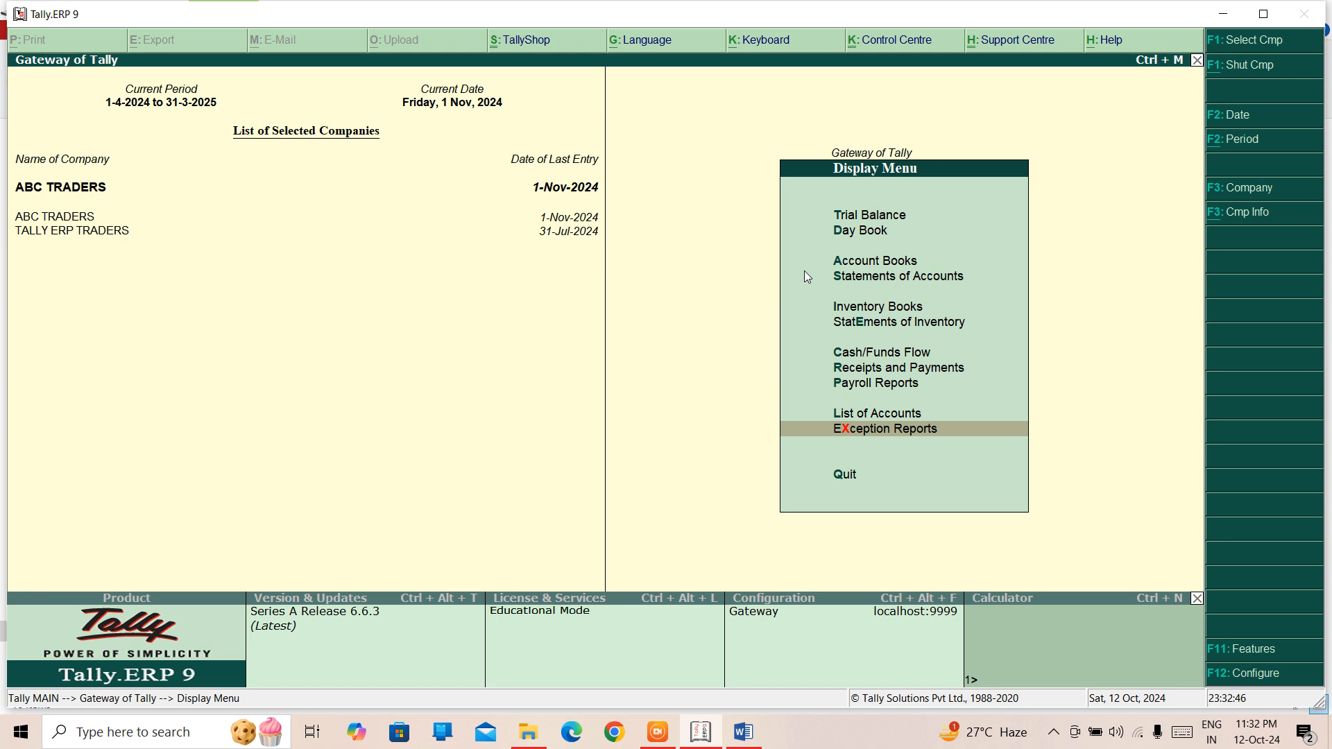
- Switch to the TALLY ERP 9 NOTES Word document and add a bold, underlined, centered heading EXCEPTION REPORTS below the ratio analysis notes
{"action": "left_click", "coordinate": [744, 731]}
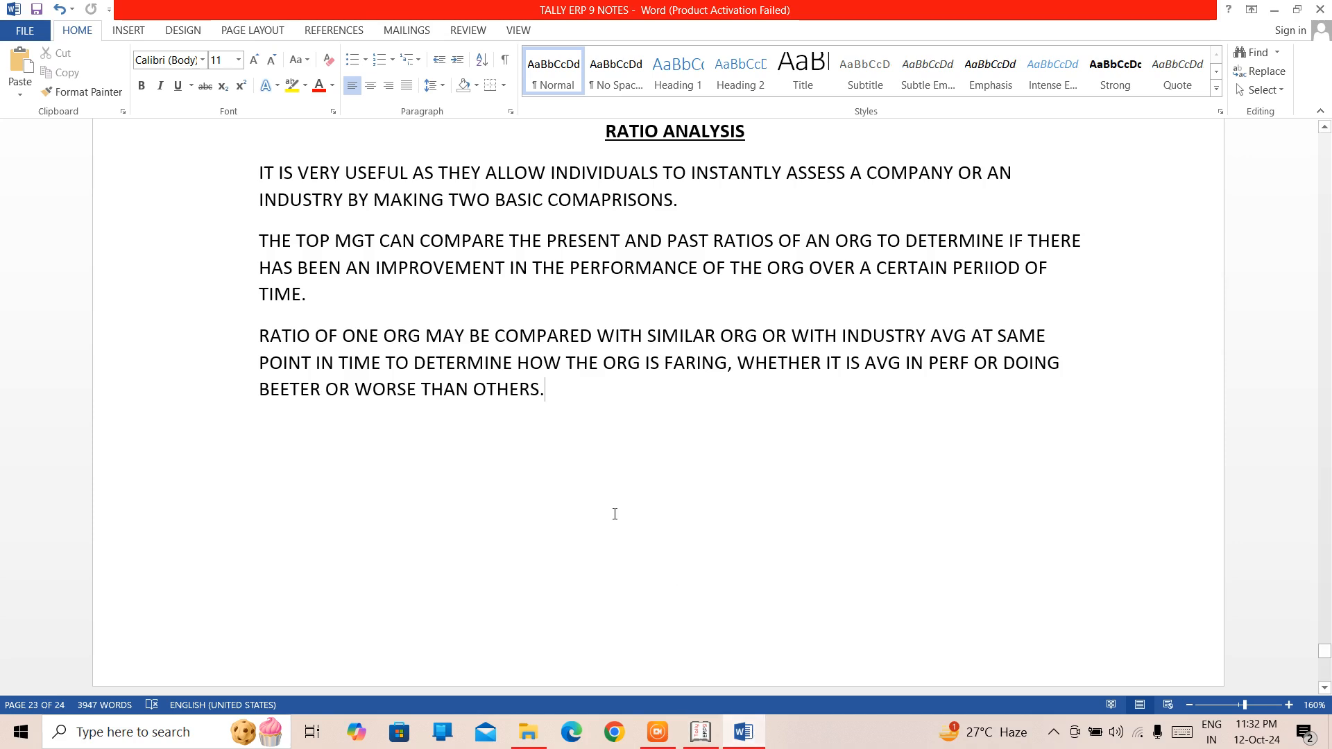
{"action": "key", "text": "Return"}
{"action": "type", "text": "E"}
{"action": "key", "text": "BackSpace"}
{"action": "key", "text": "ctrl+b"}
{"action": "key", "text": "ctrl+e"}
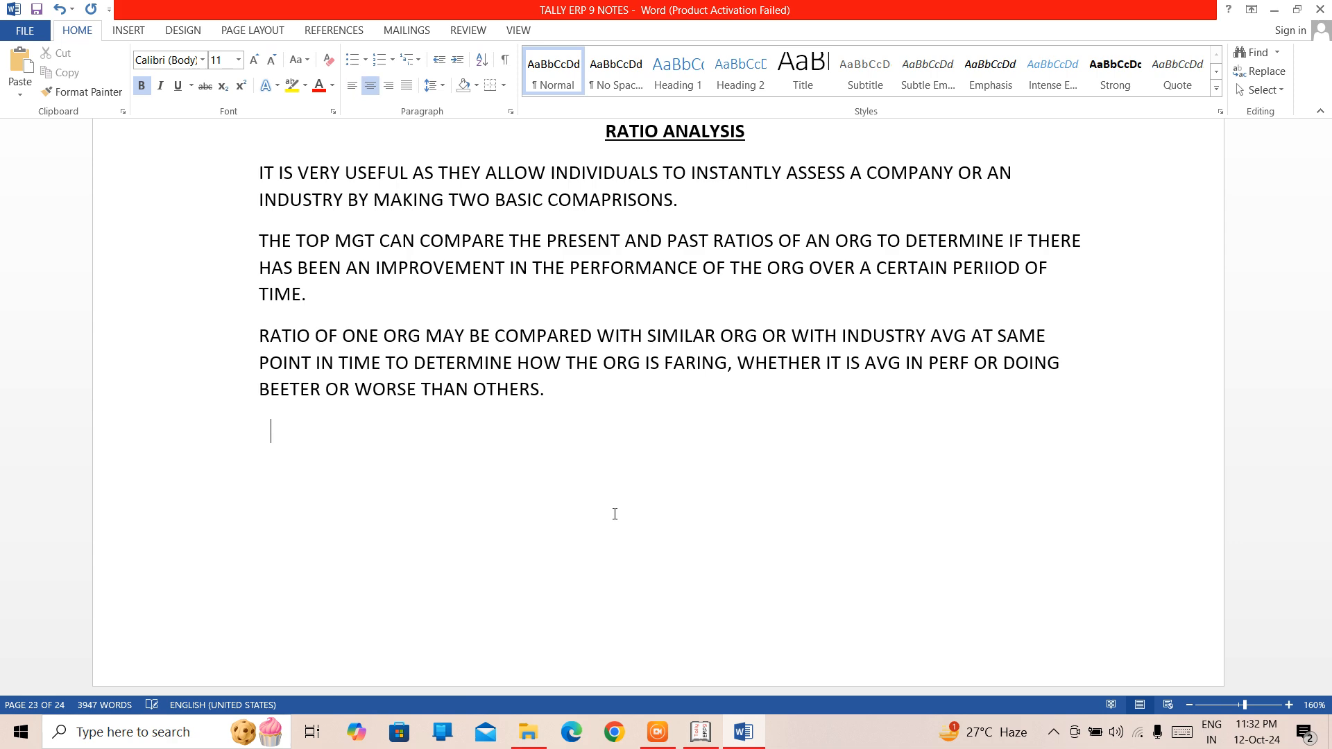
{"action": "key", "text": "ctrl+u"}
{"action": "type", "text": "EXCEP"}
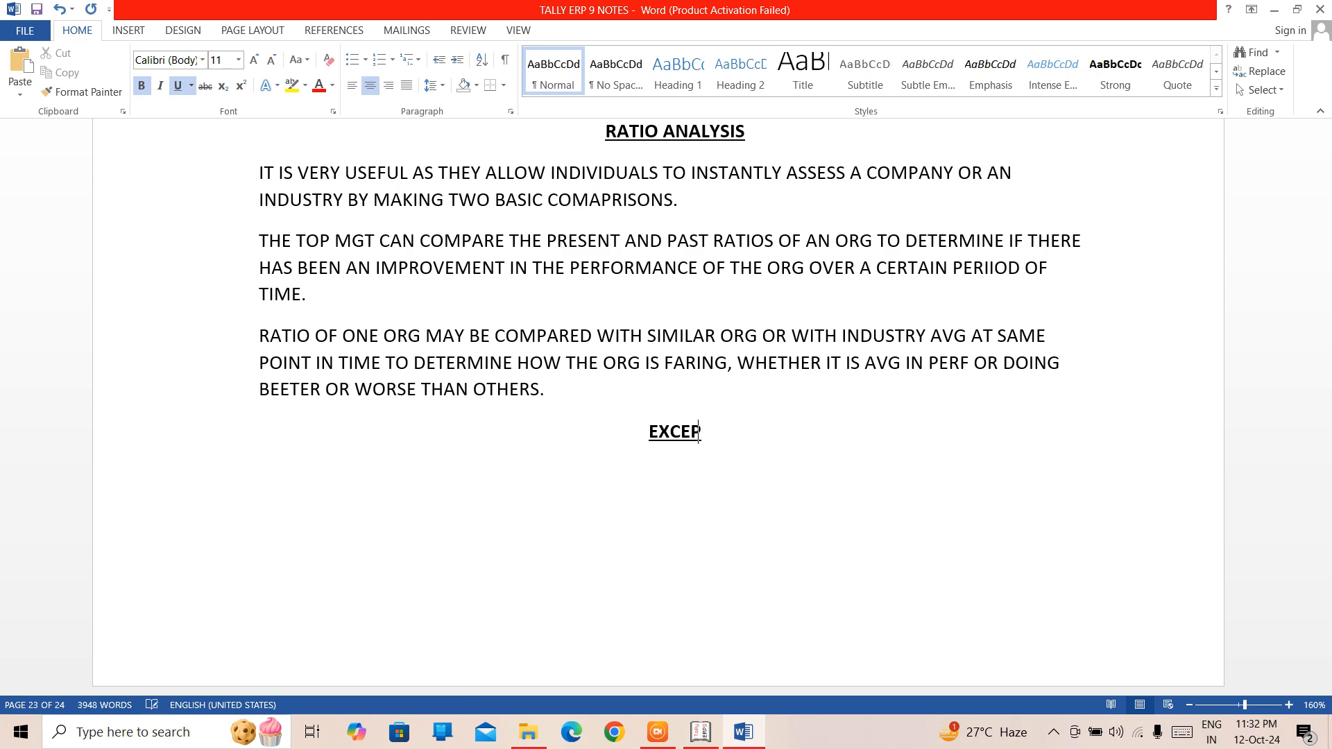
{"action": "type", "text": "TION"}
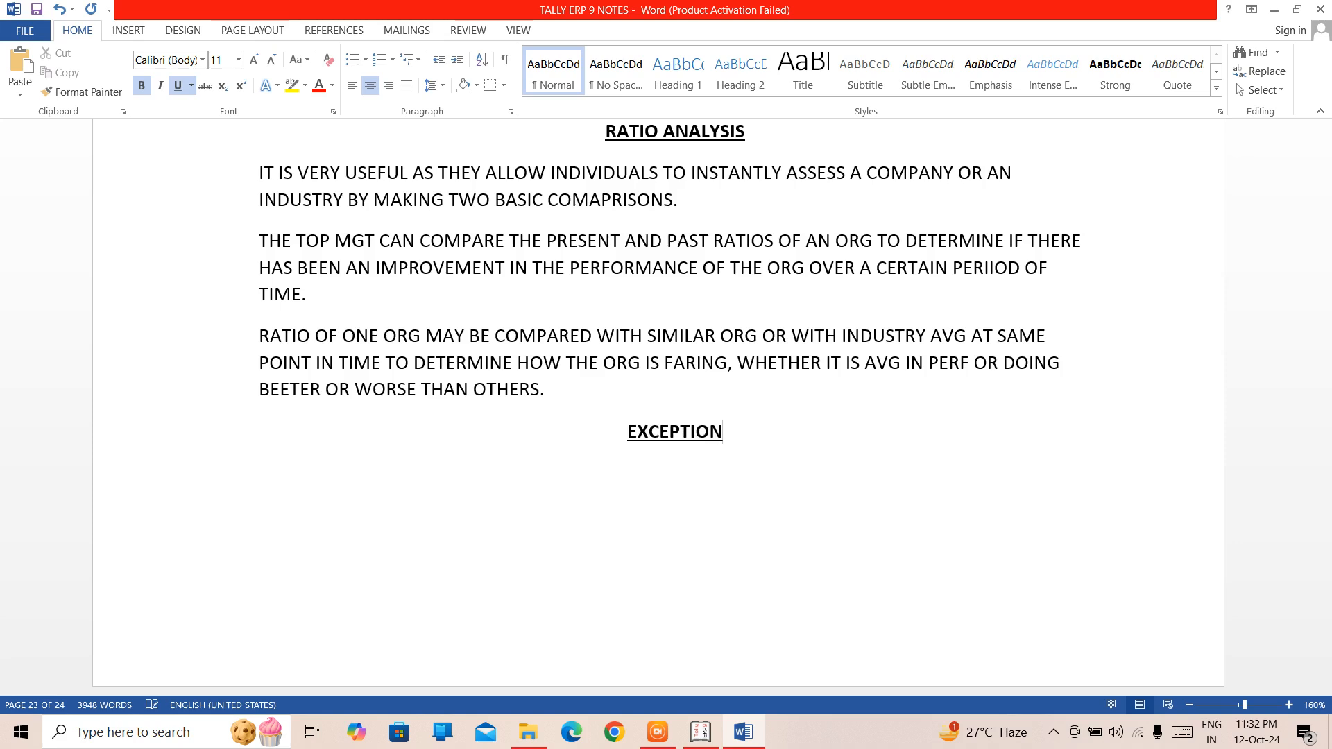
{"action": "type", "text": " REP"}
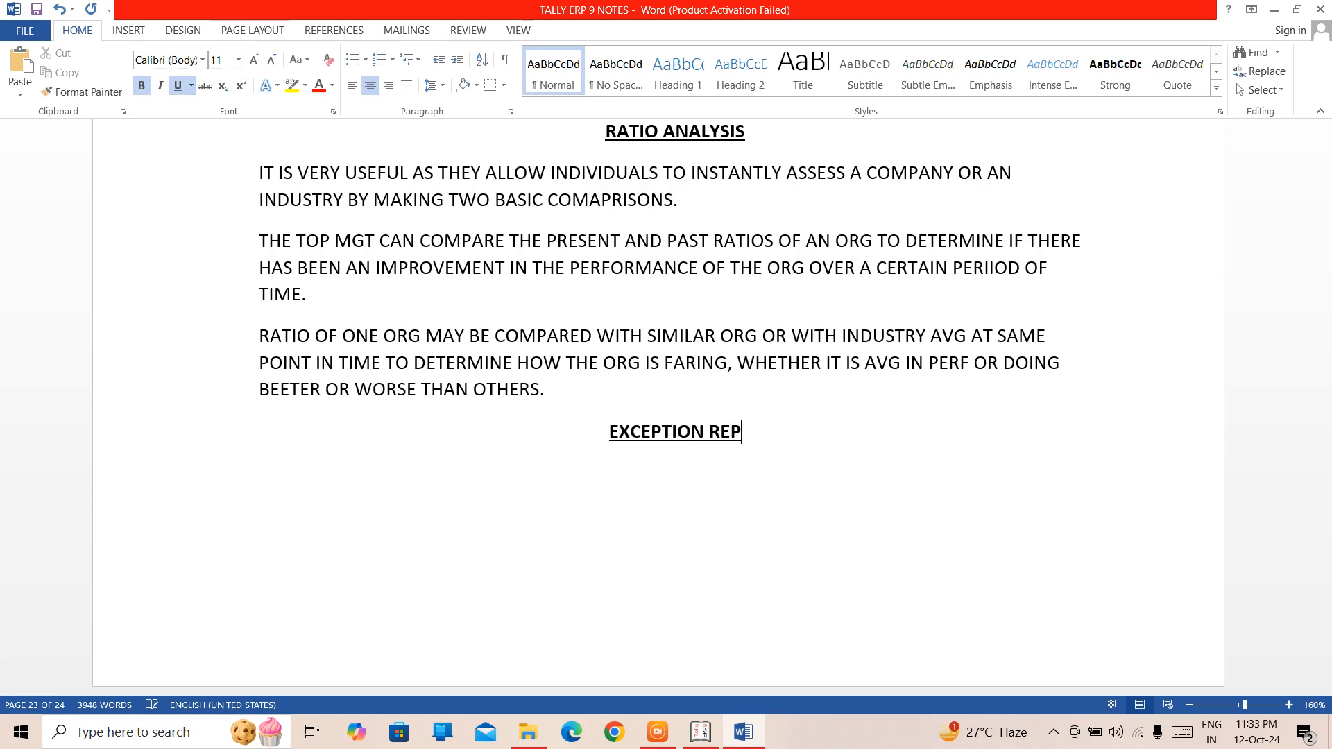
{"action": "type", "text": "ORTS"}
{"action": "key", "text": "Return"}
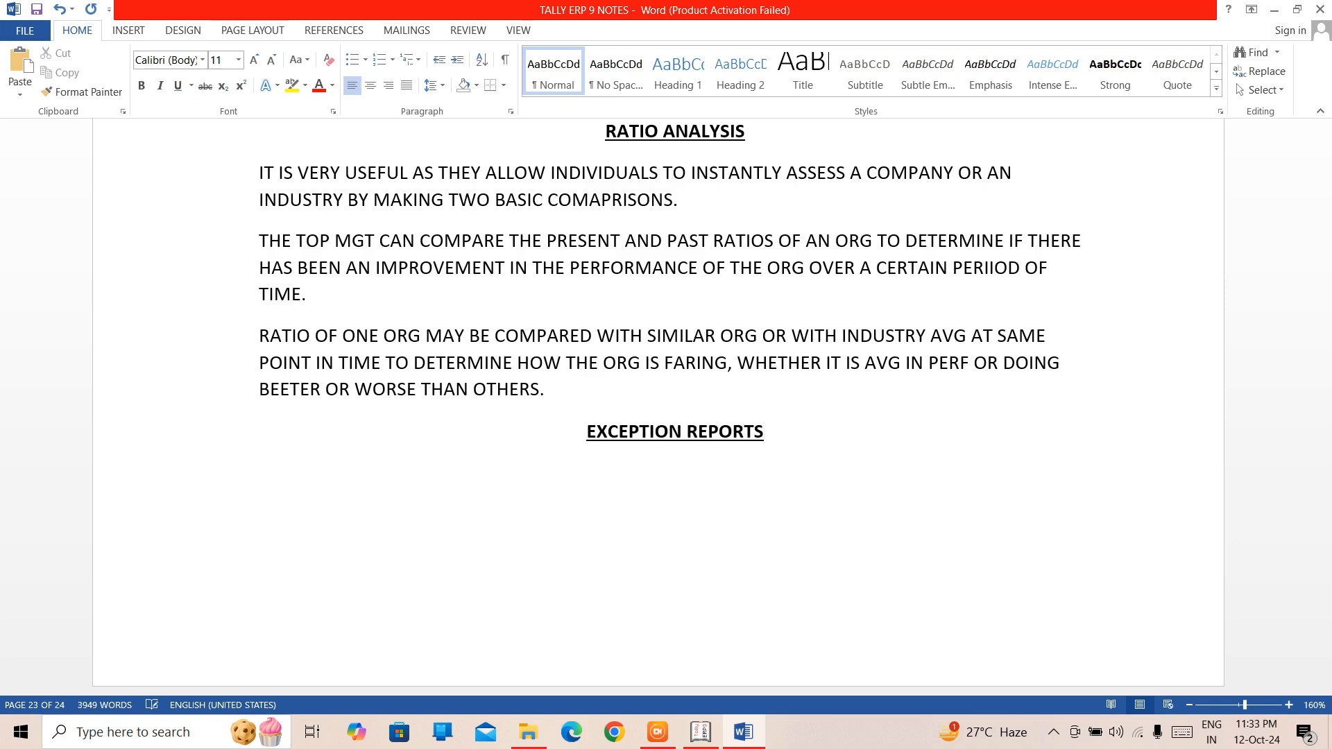
- Below the heading, begin a plain left-aligned paragraph without a bullet: "IT IDETIFIES UNUSUAL OR IRREGULARTRANSACTIONS"
{"action": "left_click", "coordinate": [354, 61]}
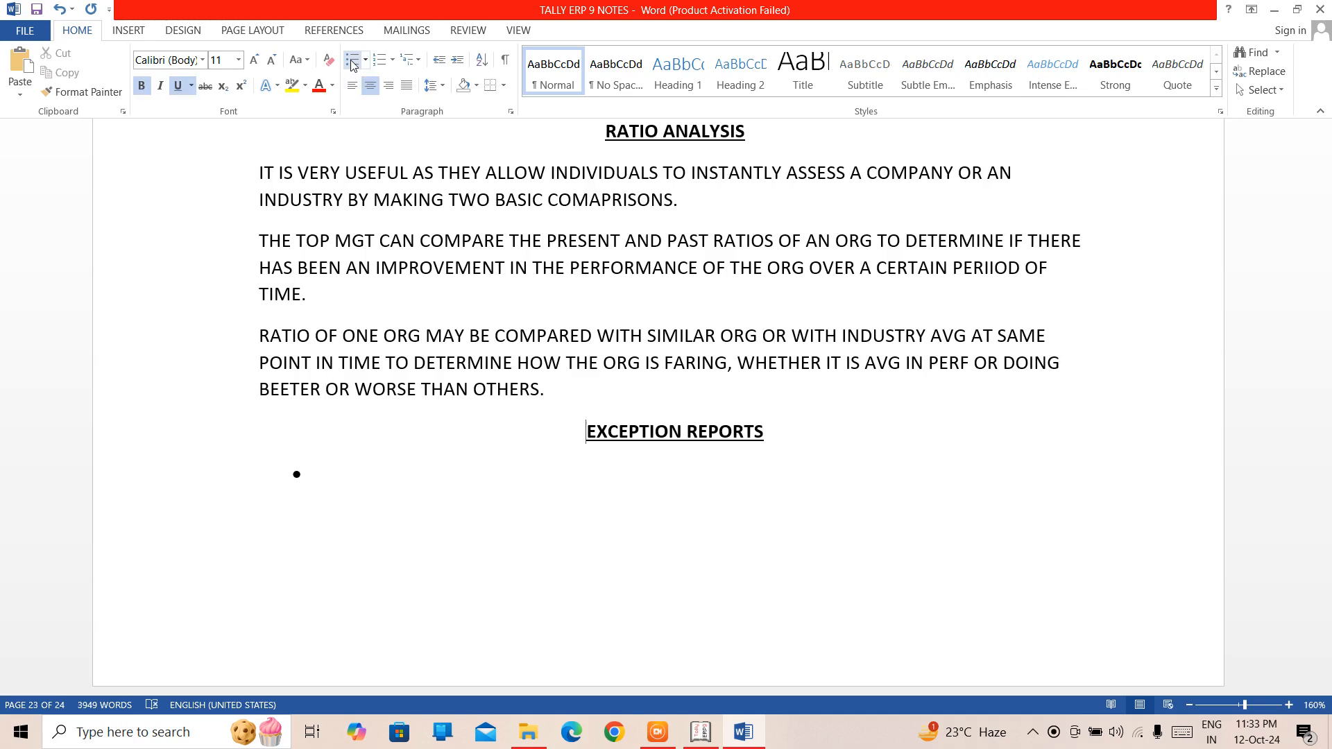
{"action": "key", "text": "BackSpace"}
{"action": "key", "text": "BackSpace"}
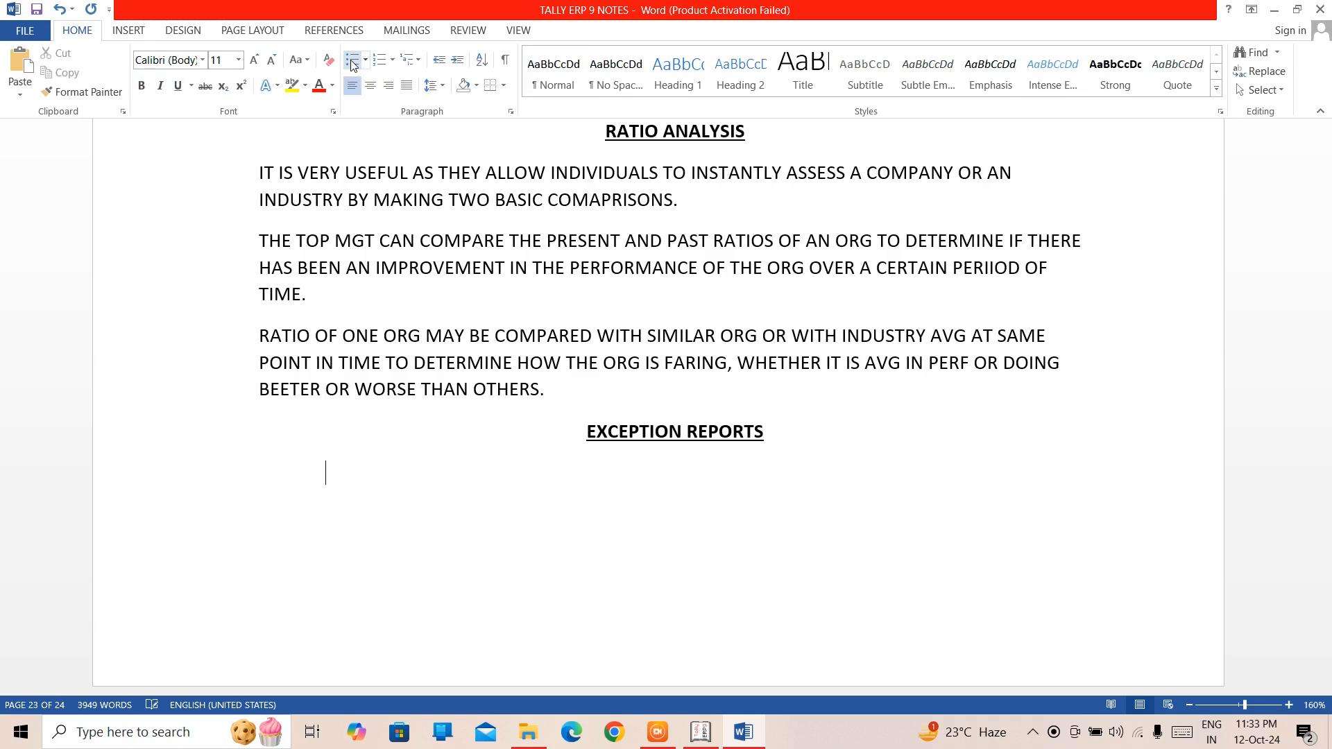
{"action": "key", "text": "BackSpace"}
{"action": "type", "text": "IT I"}
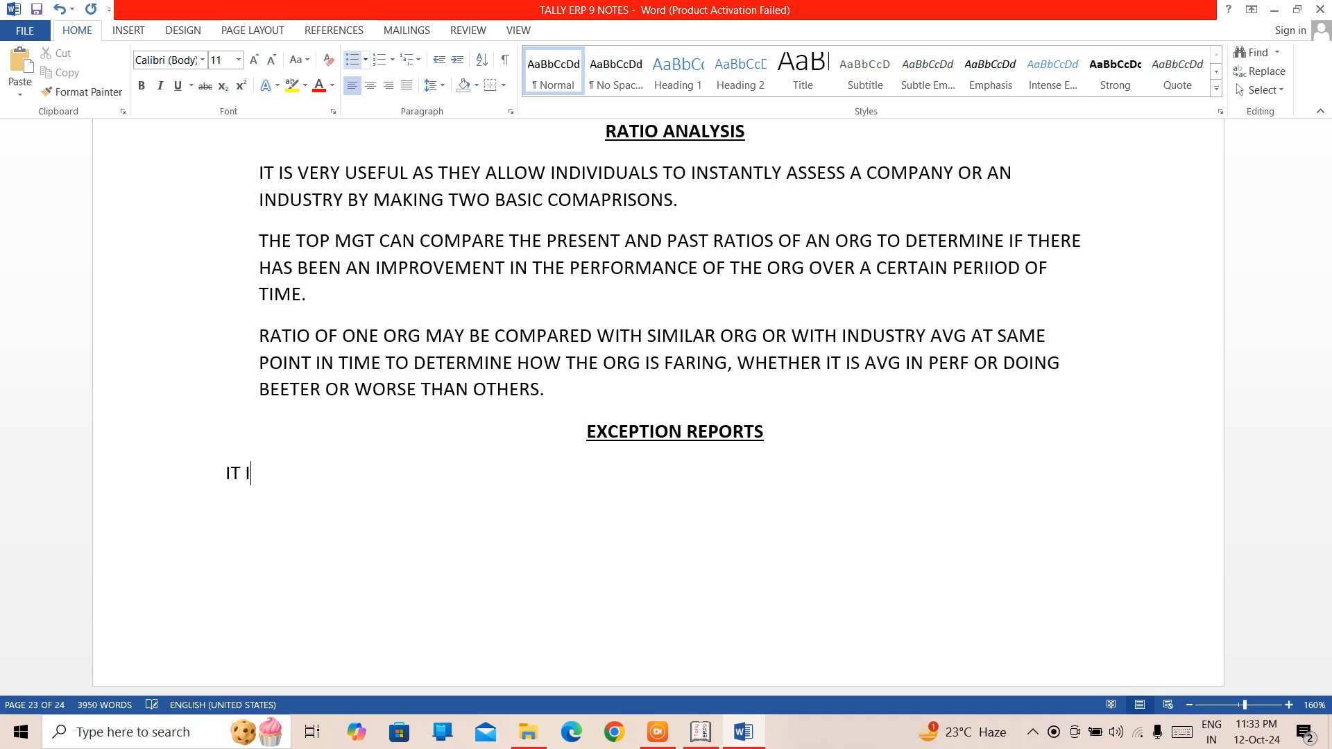
{"action": "type", "text": "DETIFIES"}
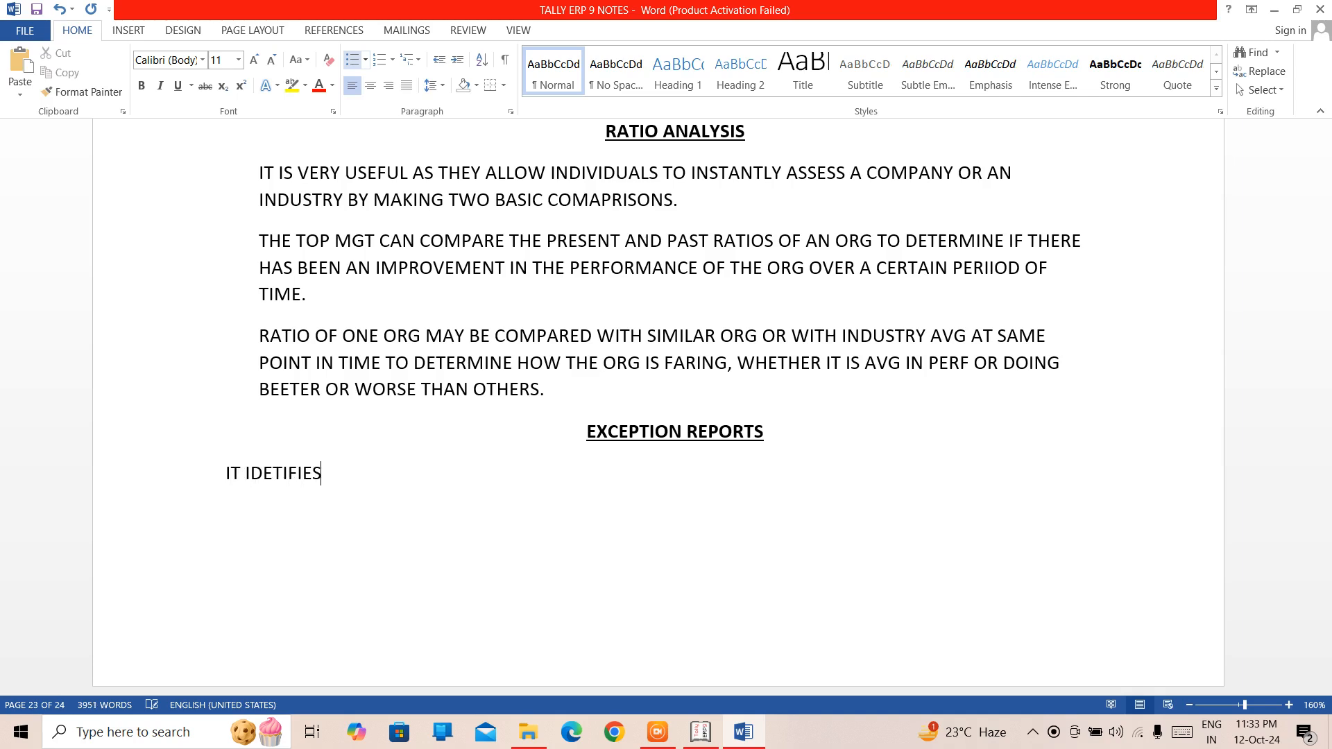
{"action": "type", "text": " TH"}
{"action": "key", "text": "BackSpace"}
{"action": "key", "text": "BackSpace"}
{"action": "type", "text": "UNUSUAL "}
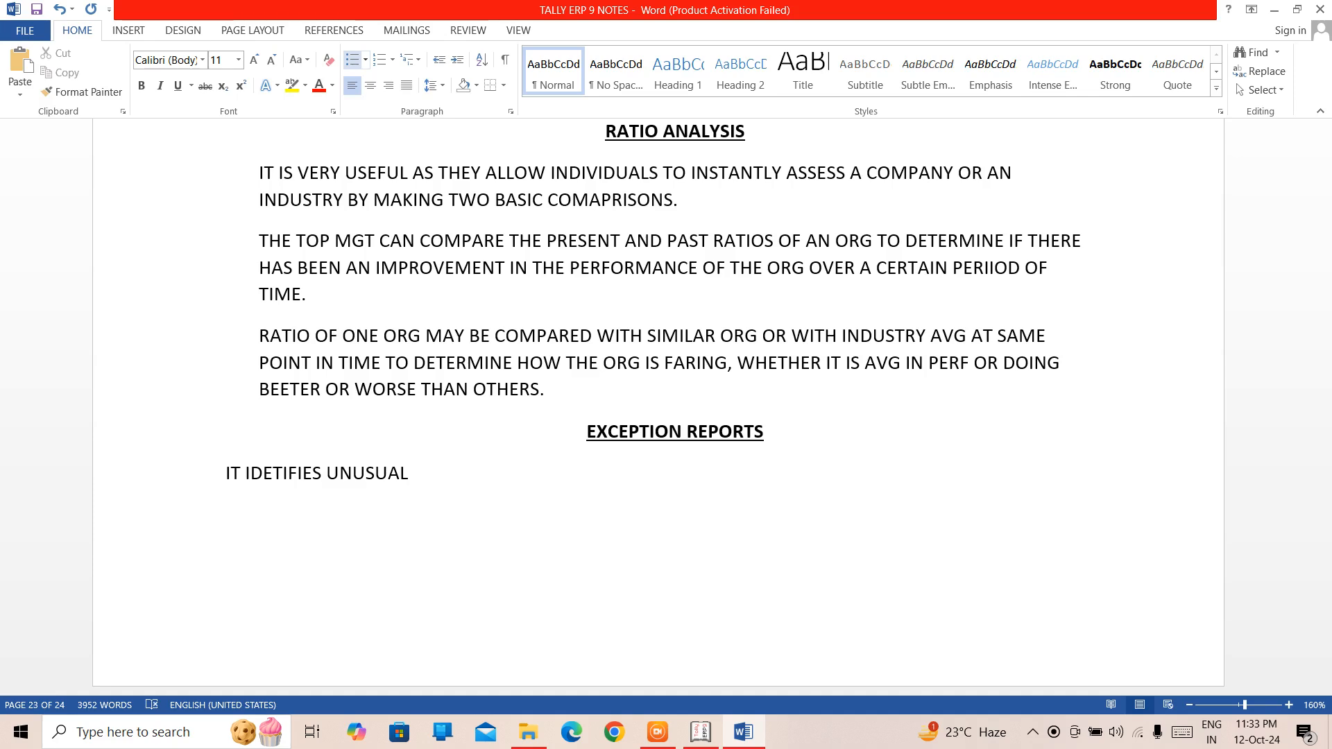
{"action": "type", "text": "OR IRREGULAR"}
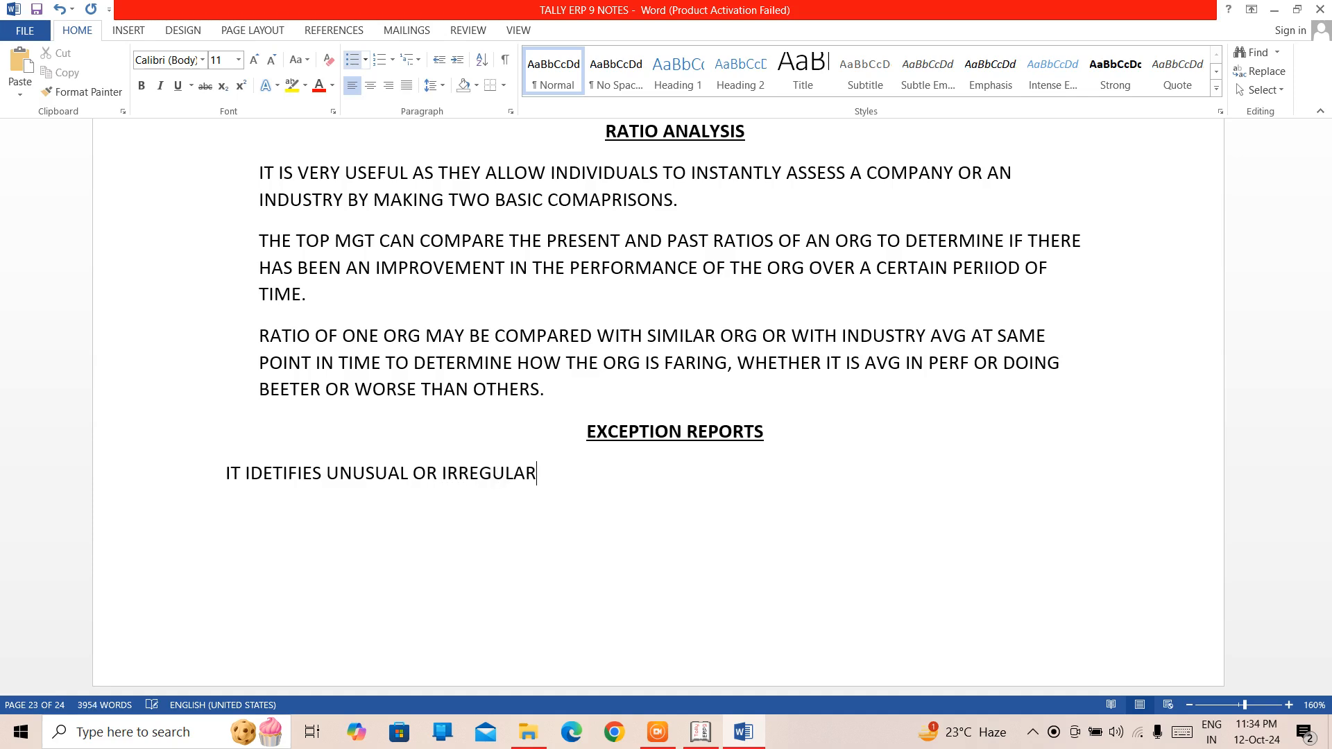
{"action": "type", "text": "TRANSACTIONS"}
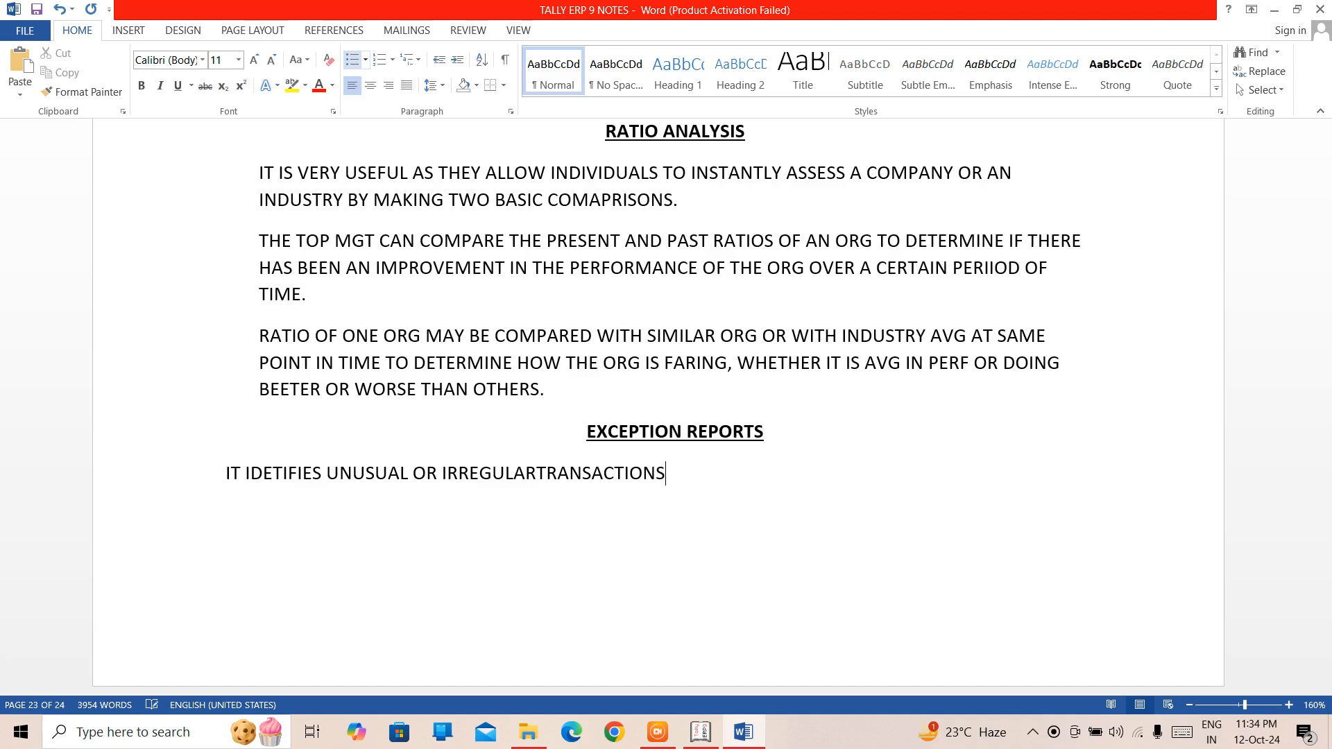
- Insert the missing space between IRREGULAR and TRANSACTIONS and return to the end of the line
{"action": "key", "text": "Left"}
{"action": "key", "text": "Left"}
{"action": "key", "text": "Left"}
{"action": "key", "text": "Left"}
{"action": "key", "text": "Left"}
{"action": "key", "text": "Left"}
{"action": "key", "text": "Left"}
{"action": "key", "text": "Left"}
{"action": "key", "text": "Left"}
{"action": "key", "text": "Left"}
{"action": "key", "text": "Left"}
{"action": "key", "text": "Left"}
{"action": "key", "text": "Left"}
{"action": "key", "text": "Right"}
{"action": "key", "text": "Right"}
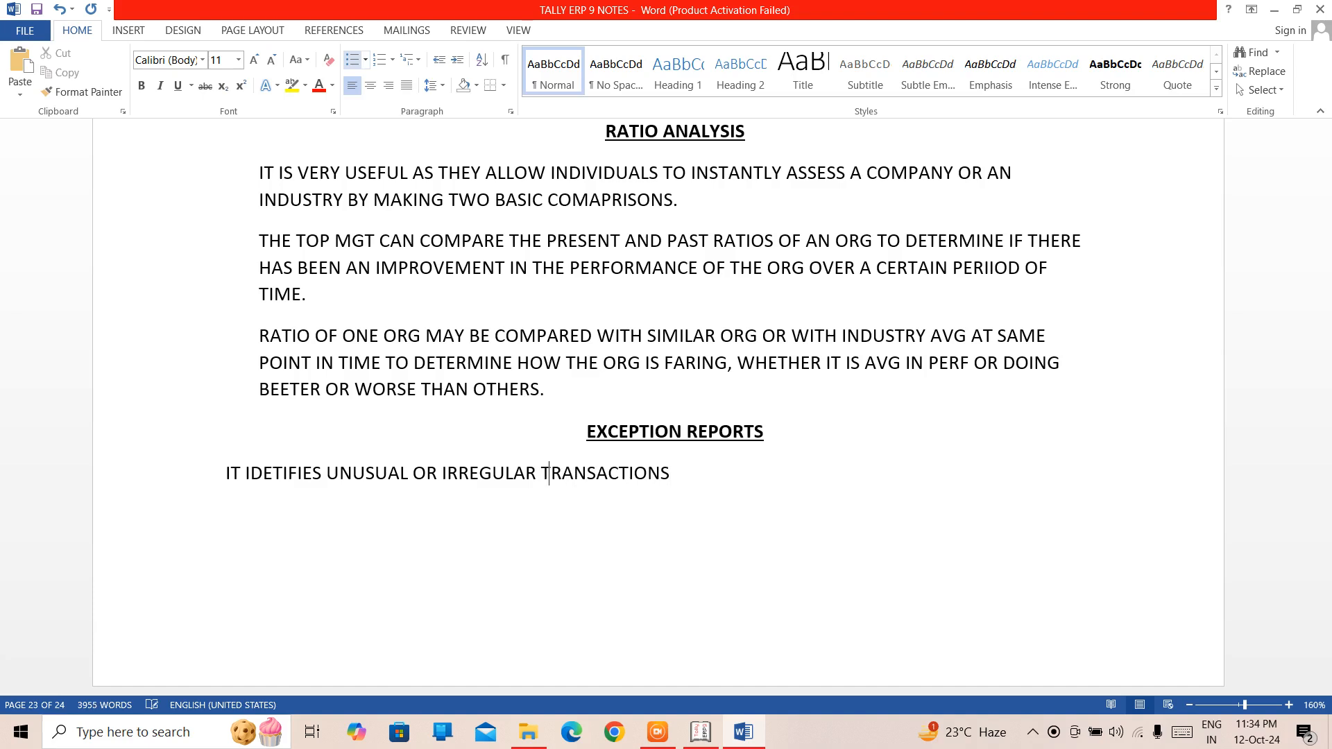
{"action": "key", "text": "Right"}
{"action": "key", "text": "Right"}
{"action": "key", "text": "Right"}
{"action": "key", "text": "Right"}
{"action": "key", "text": "Right"}
{"action": "key", "text": "Right"}
{"action": "key", "text": "Right"}
{"action": "key", "text": "Right"}
{"action": "key", "text": "Right"}
{"action": "key", "text": "Right"}
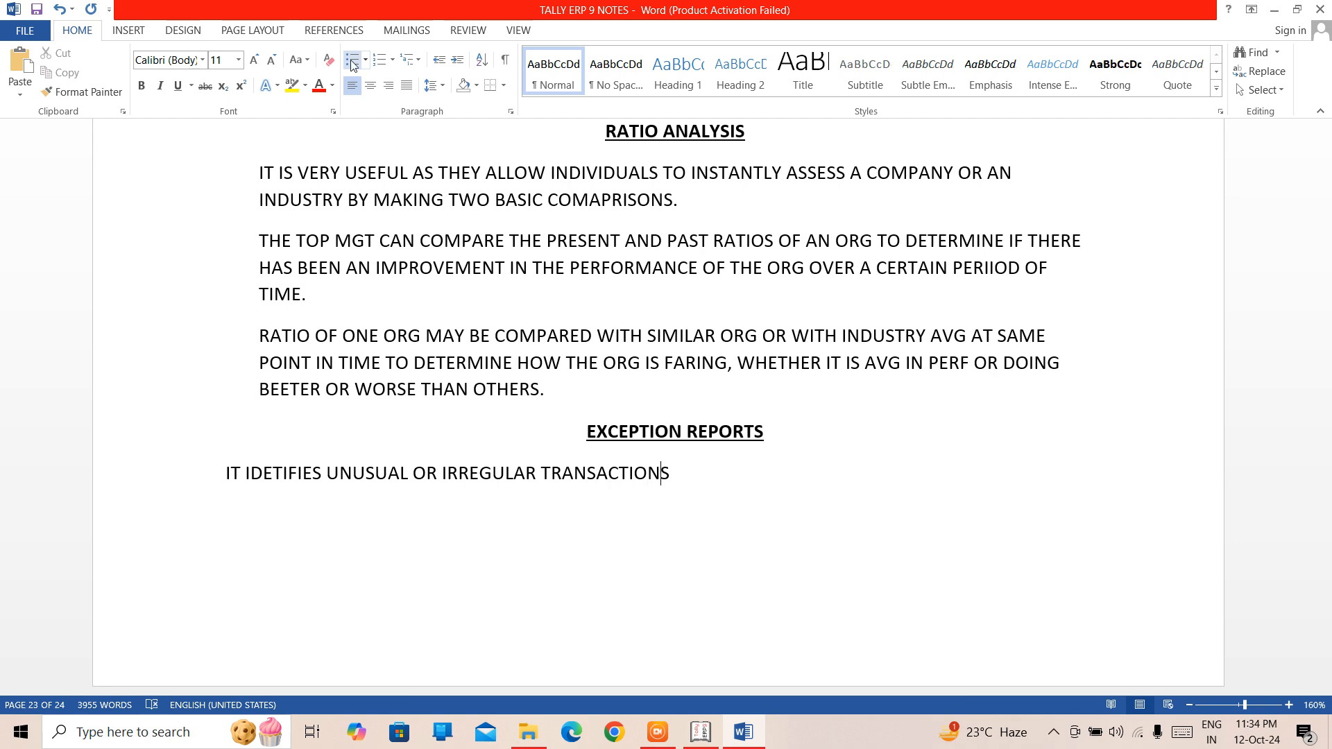
- Complete the sentence with ", HELPING BUSINESSES DETECT AND CORRECT ERRORS, OR POTENTIAL FRAUD."
{"action": "type", "text": ", HELPING B"}
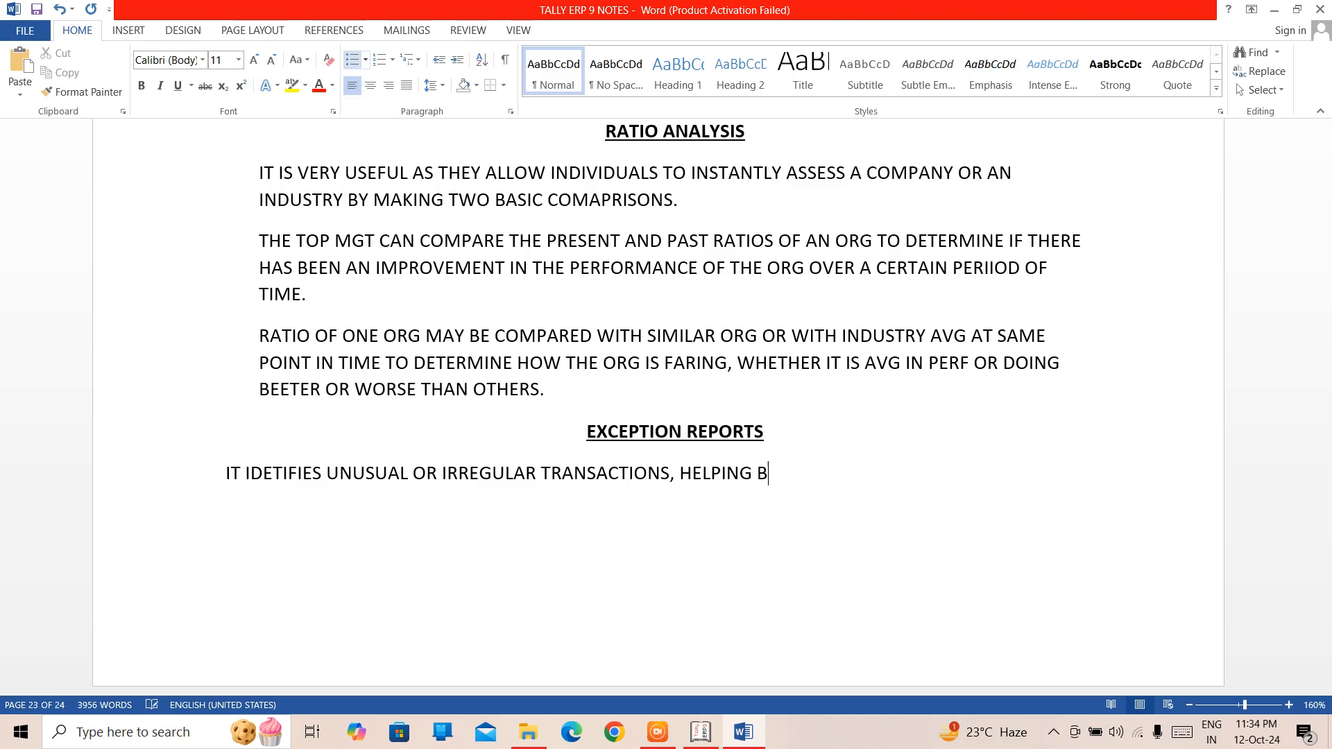
{"action": "type", "text": "USINESSES "}
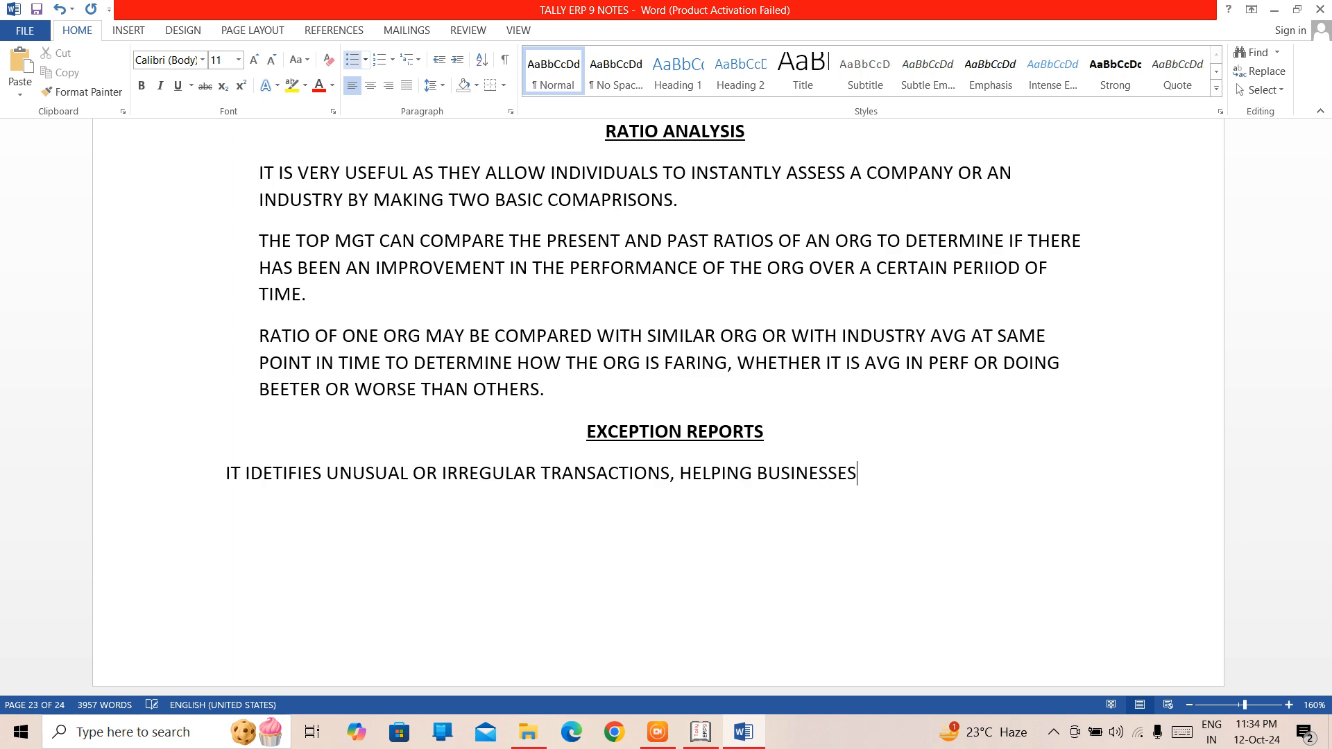
{"action": "type", "text": "DETECT AND COO"}
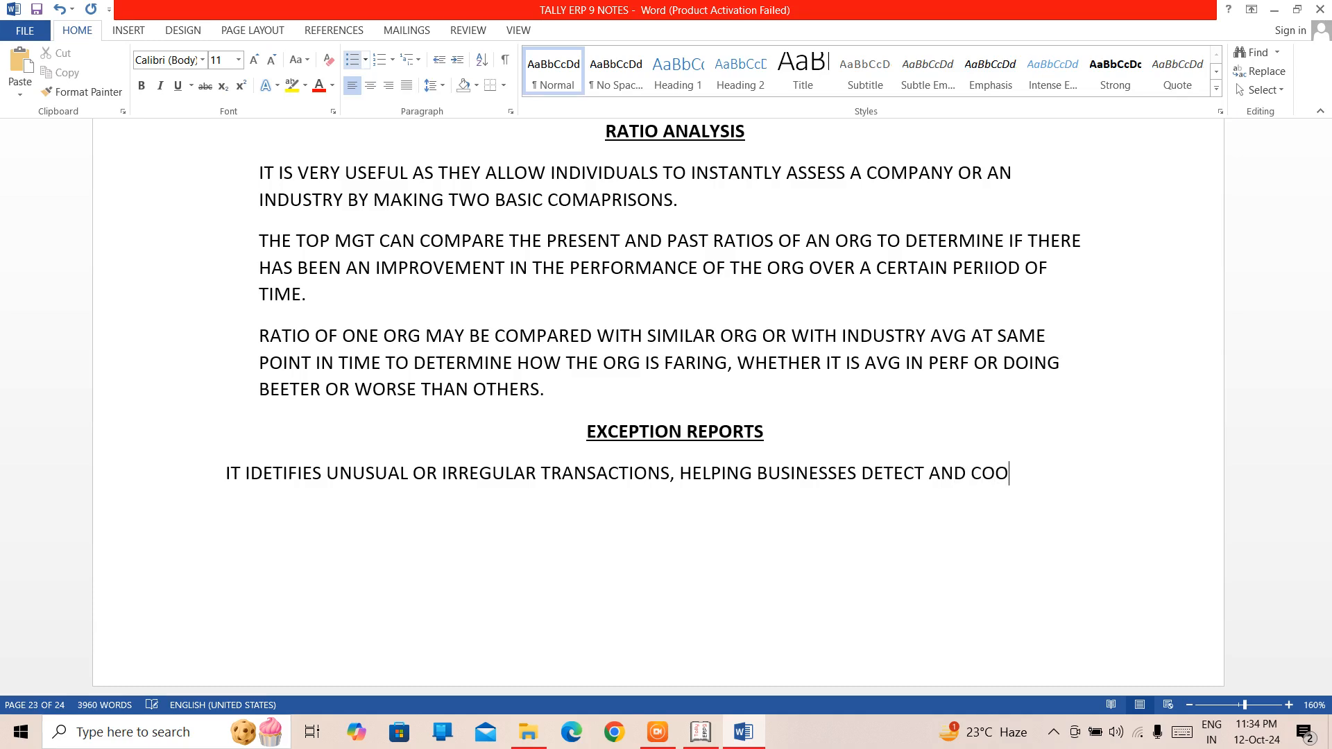
{"action": "key", "text": "BackSpace"}
{"action": "type", "text": "RRECT"}
{"action": "type", "text": " ER"}
{"action": "type", "text": "RORS"}
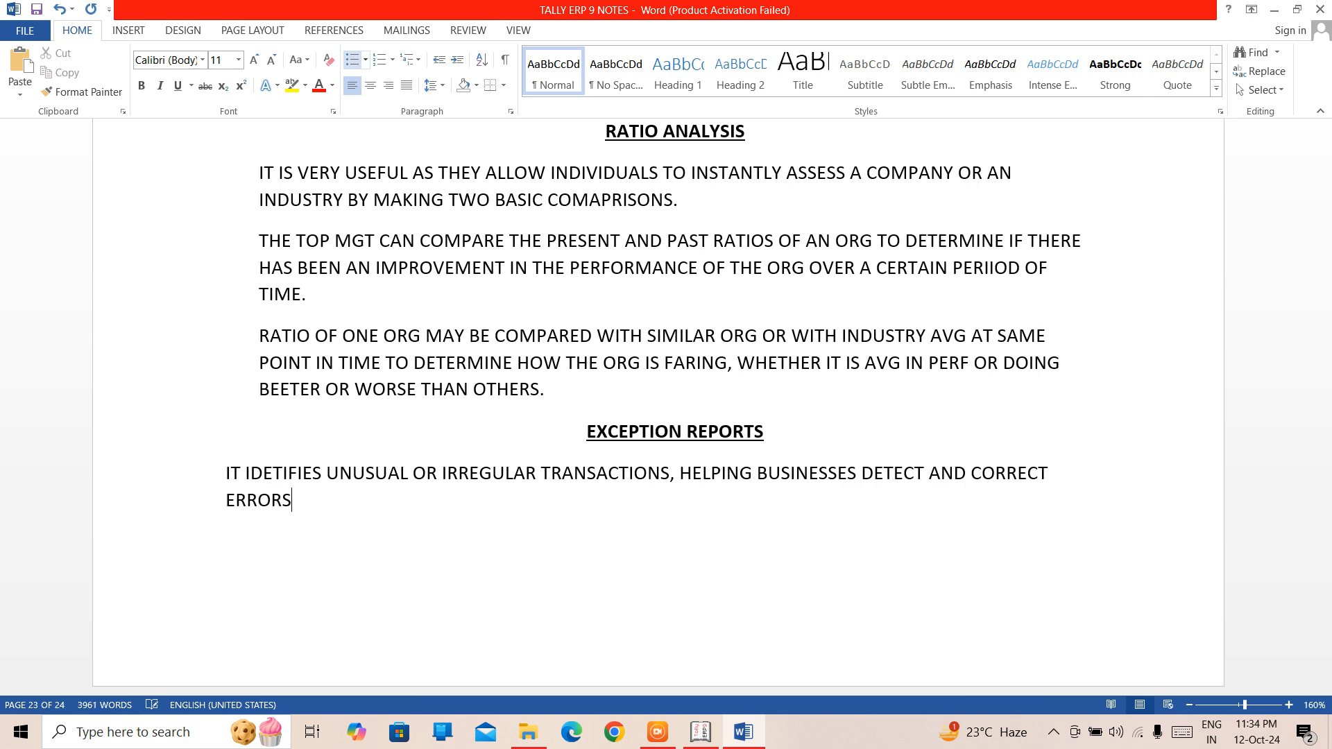
{"action": "type", "text": ", OR POTENTIAL"}
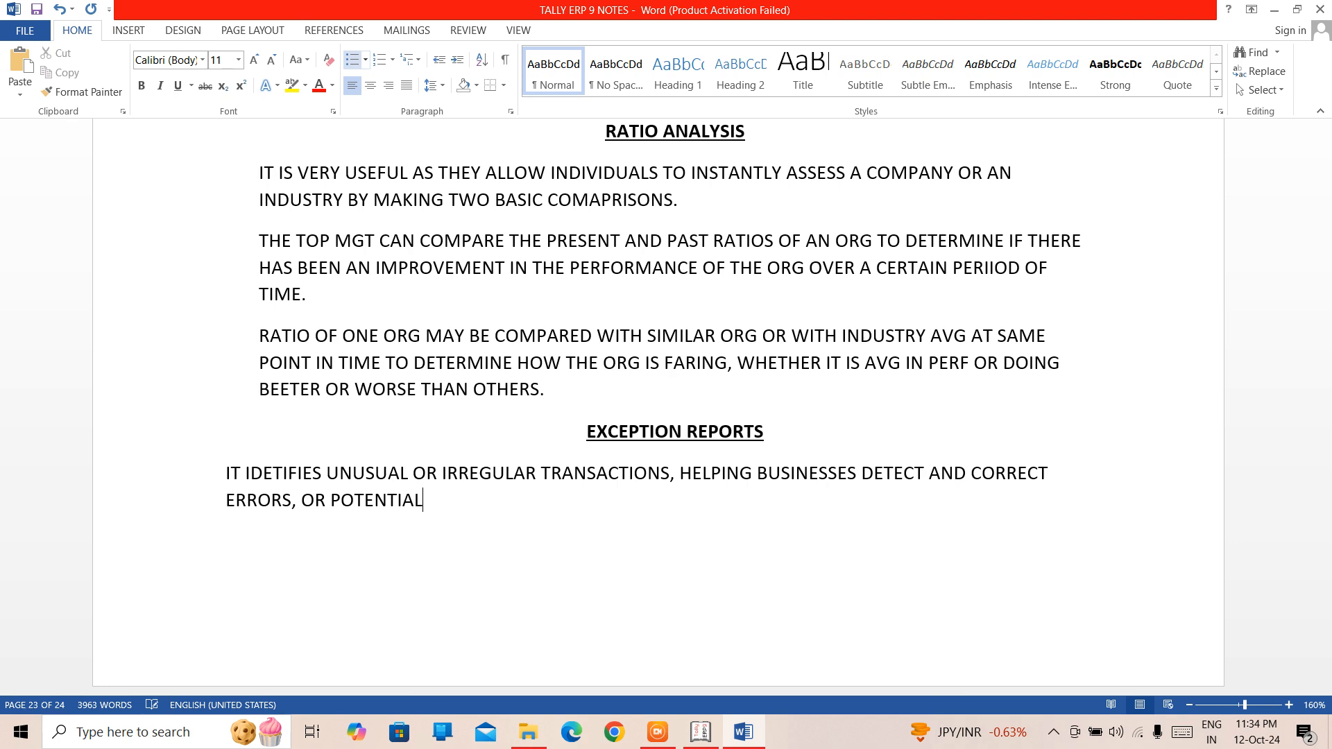
{"action": "type", "text": " FRAUD."}
- Start a numbered list on the following page with the items NEGATIVE STOCK and NEGATIVE LEDGERS
{"action": "key", "text": "Down"}
{"action": "key", "text": "Down"}
{"action": "key", "text": "Down"}
{"action": "key", "text": "Down"}
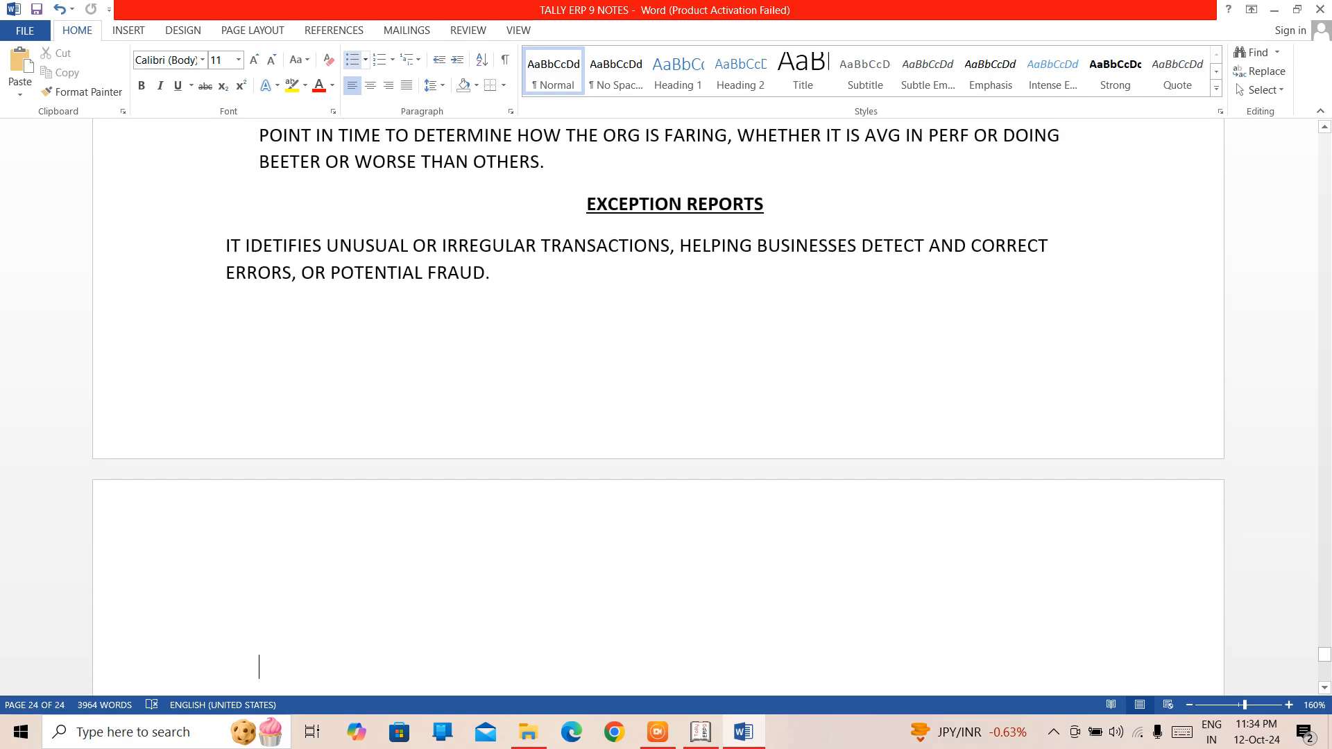
{"action": "key", "text": "Up"}
{"action": "key", "text": "Up"}
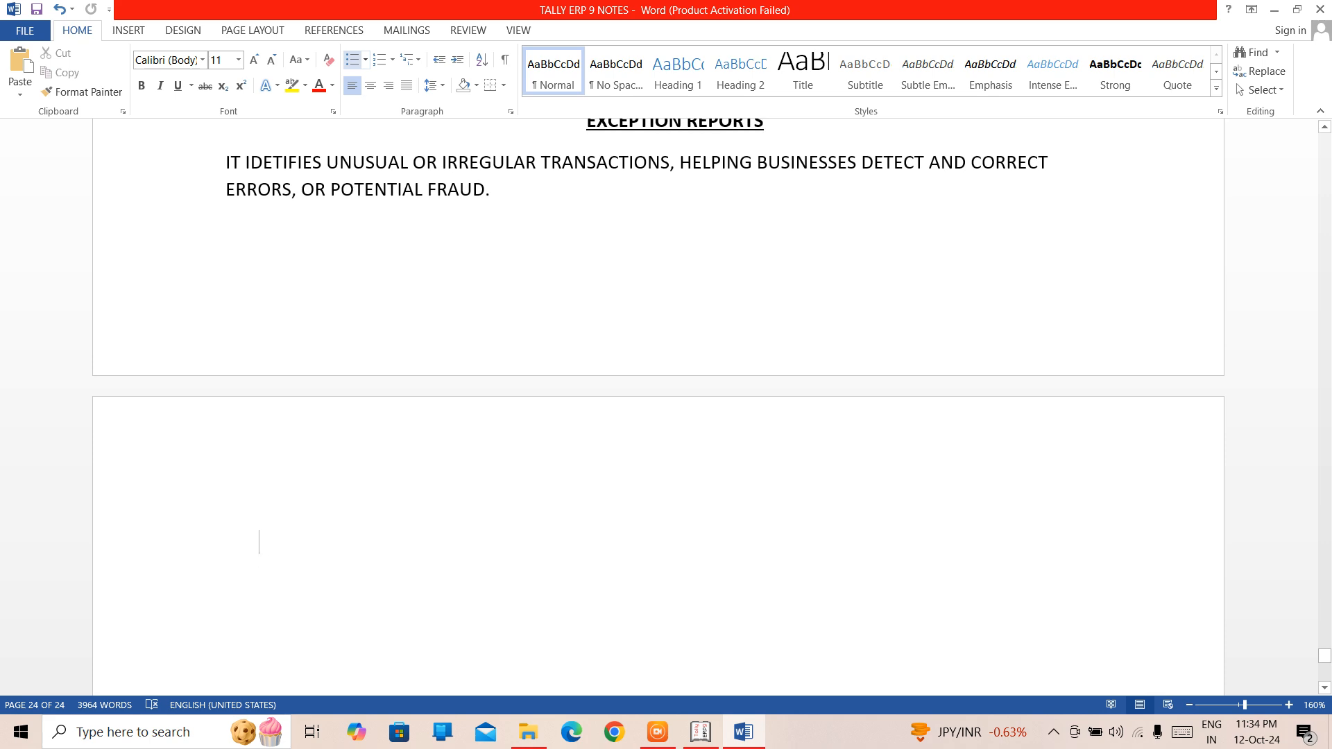
{"action": "type", "text": "1."}
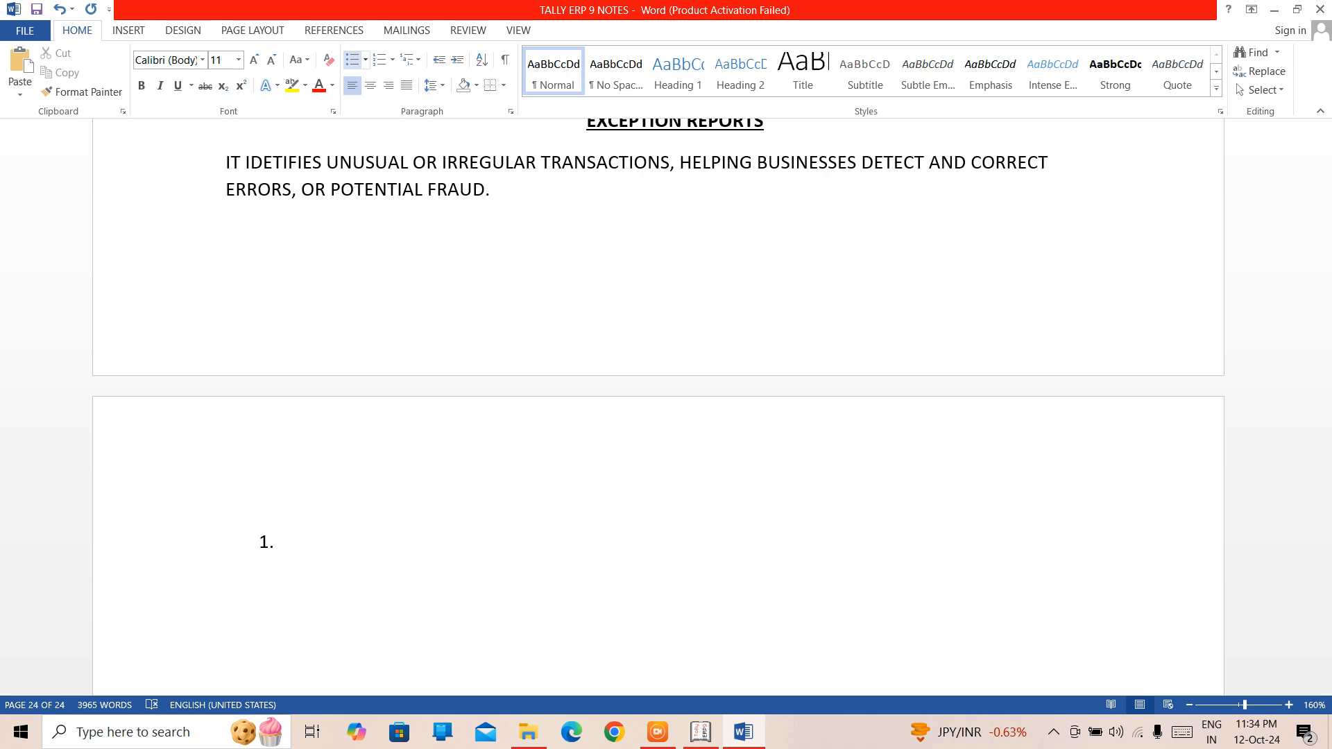
{"action": "type", "text": " NEGATI"}
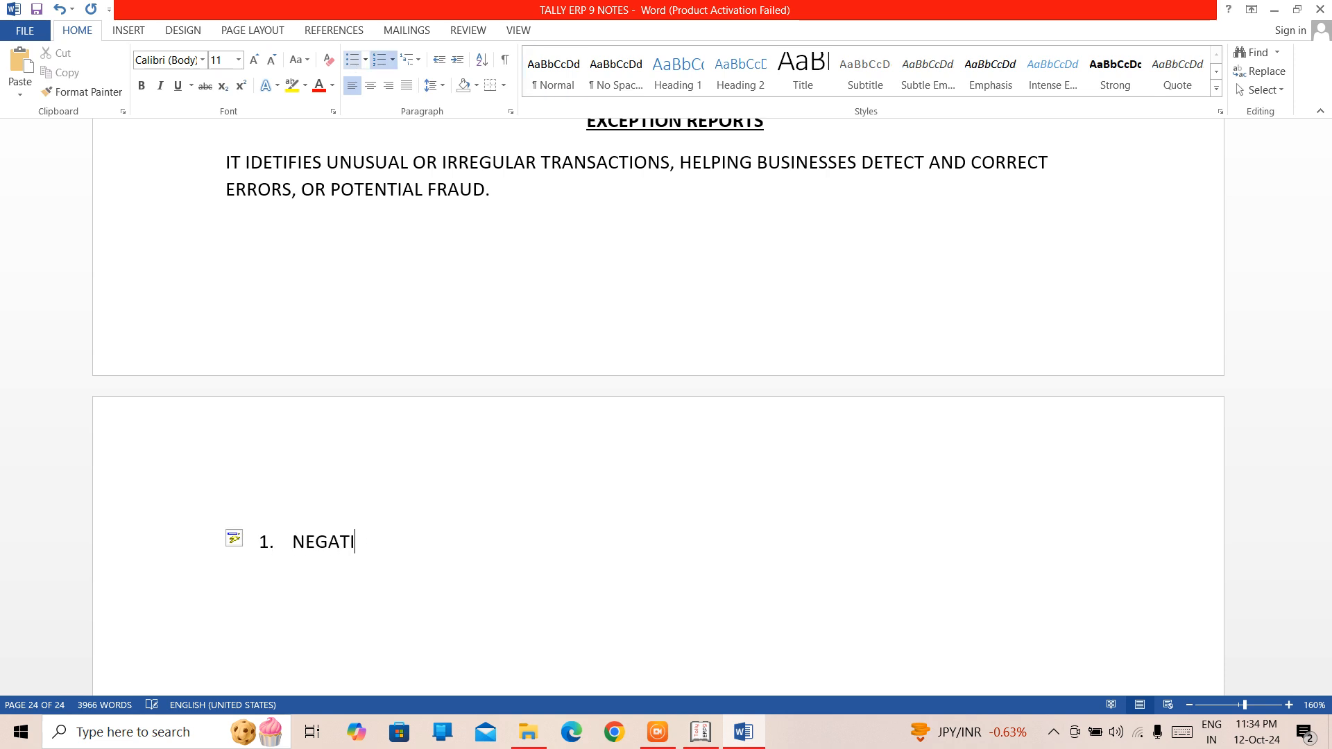
{"action": "type", "text": "VE STOCK"}
{"action": "key", "text": "Return"}
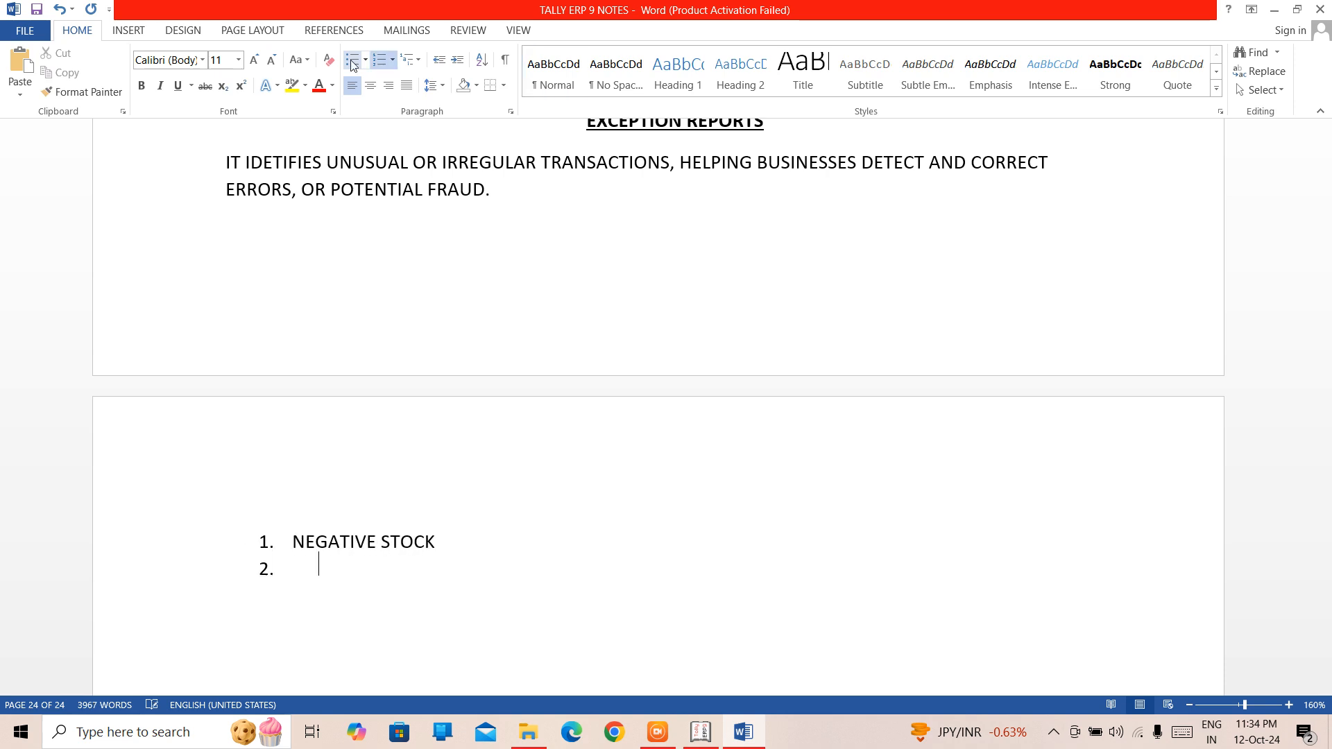
{"action": "type", "text": "N"}
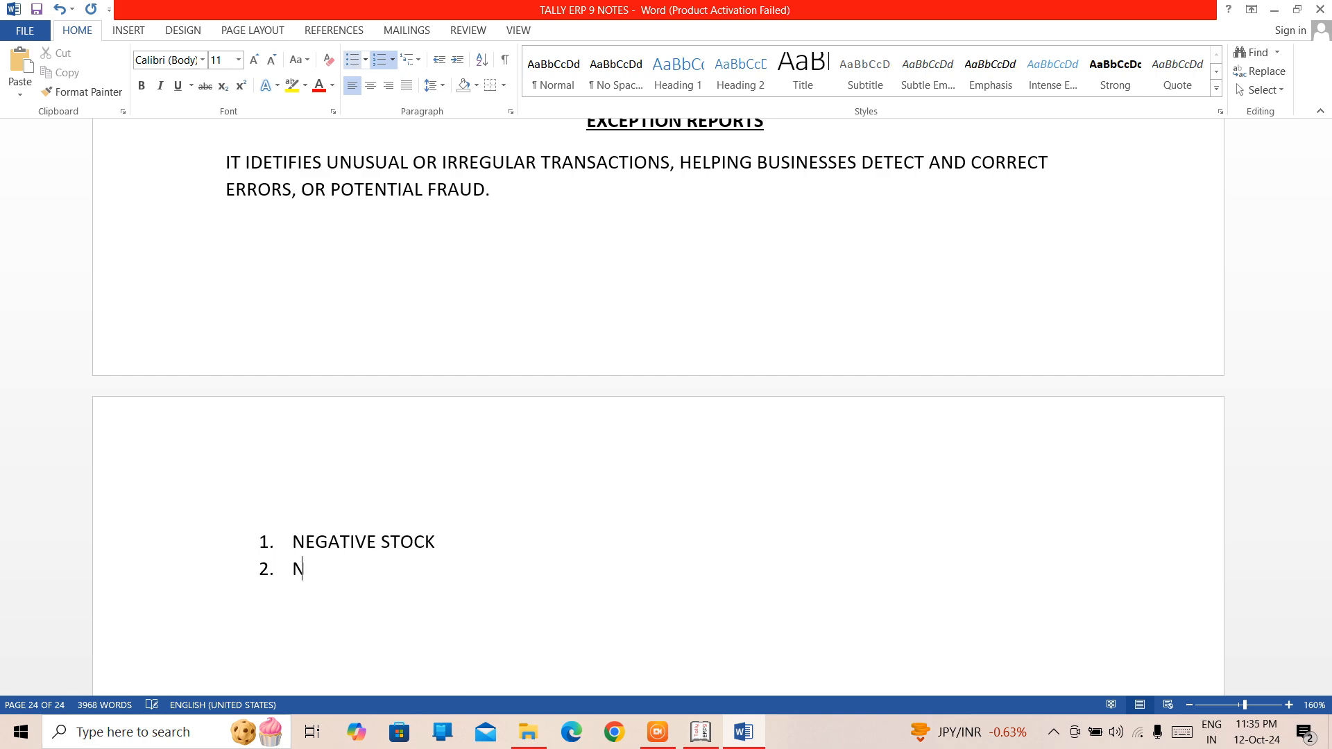
{"action": "type", "text": "EGATIVE LEDGERS"}
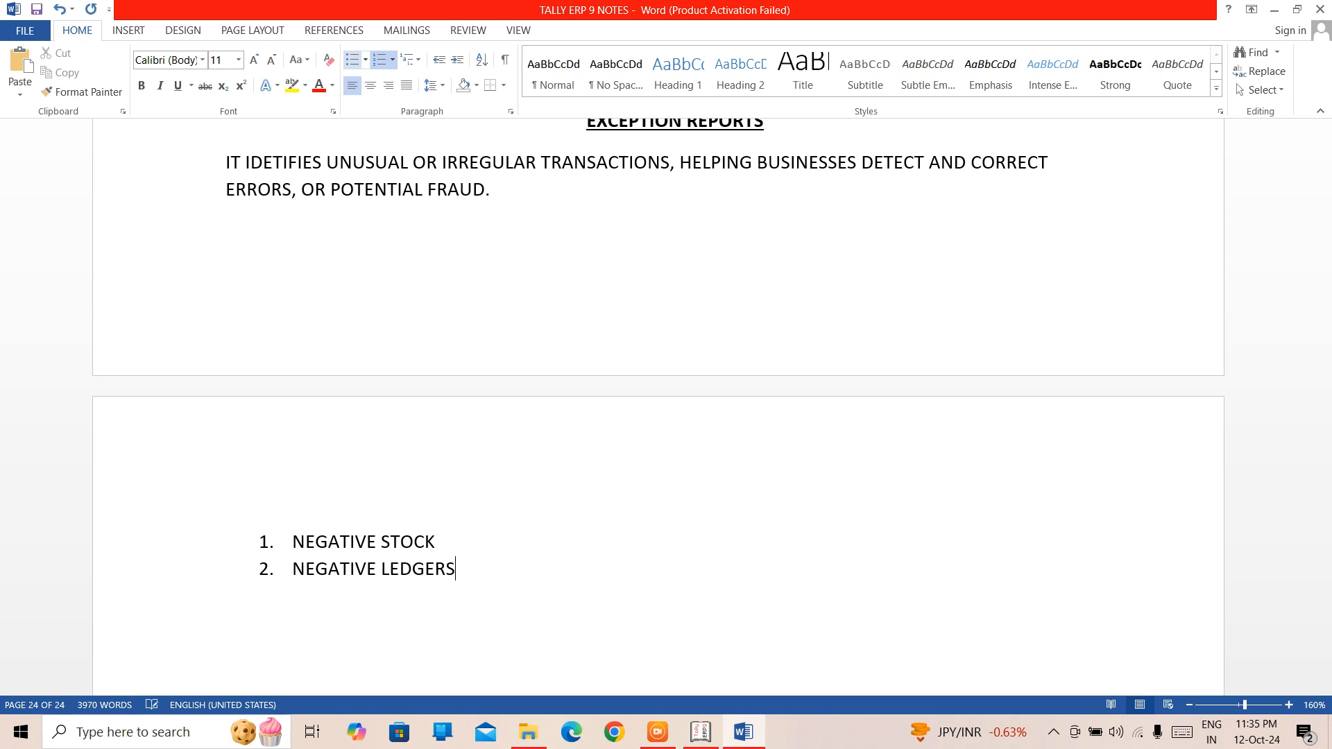
- Add OVERDUE RECEIVABLES and OVERDUE PAYABLES as items 3 and 4 of the numbered list
{"action": "key", "text": "Return"}
{"action": "type", "text": "OVERDUE RECEIVABLES"}
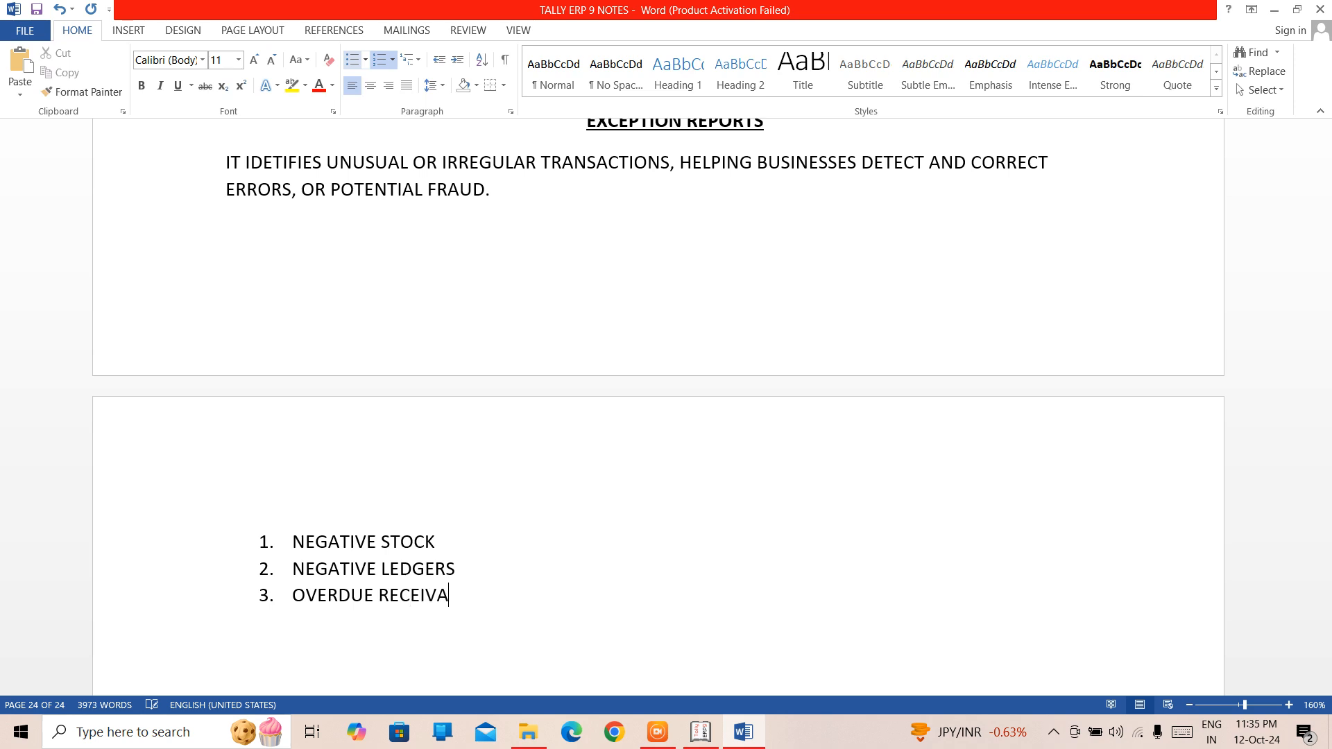
{"action": "key", "text": "Return"}
{"action": "type", "text": "OVERDUE PY"}
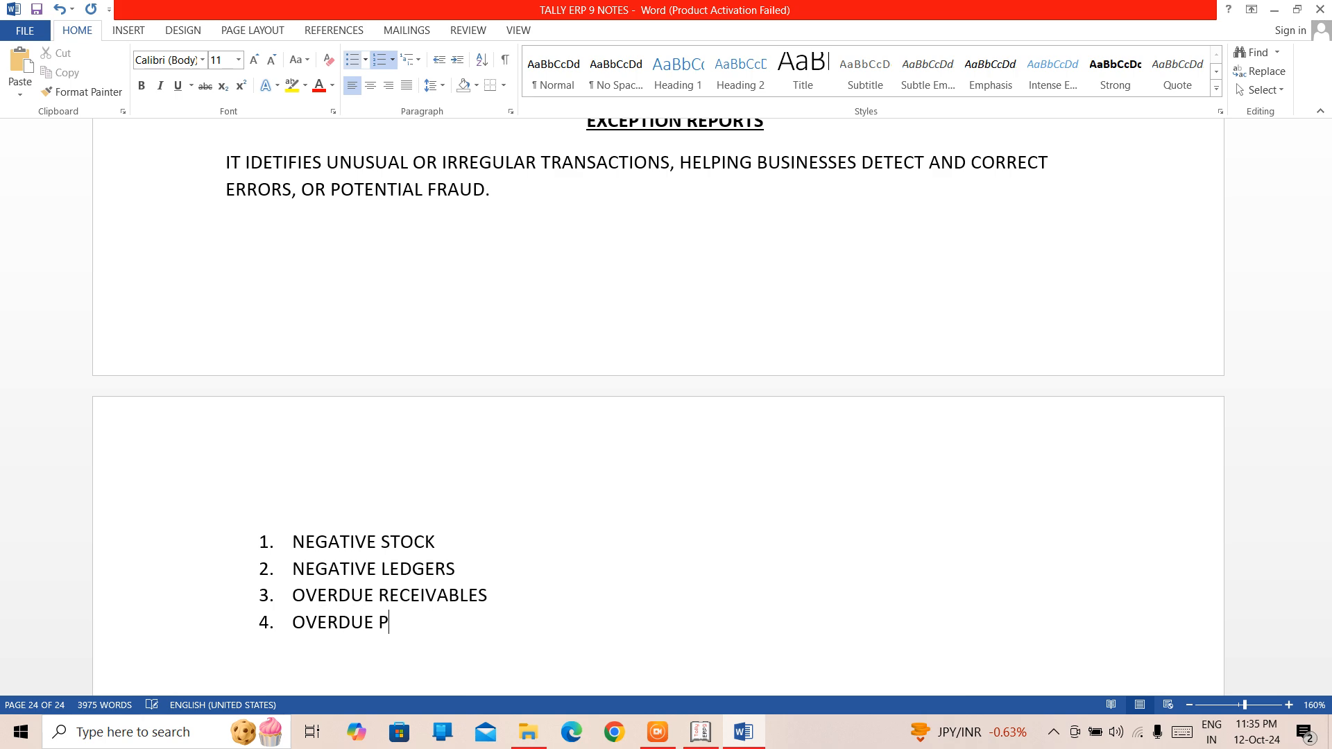
{"action": "key", "text": "BackSpace"}
{"action": "type", "text": "AYABLES'MEM"}
{"action": "key", "text": "BackSpace"}
{"action": "key", "text": "BackSpace"}
{"action": "key", "text": "BackSpace"}
{"action": "key", "text": "BackSpace"}
- Add MEMORANDUM VOUCHERS and REVERSING JOURNALS as items 5 and 6 of the numbered list
{"action": "key", "text": "Return"}
{"action": "type", "text": "MEMORANDU"}
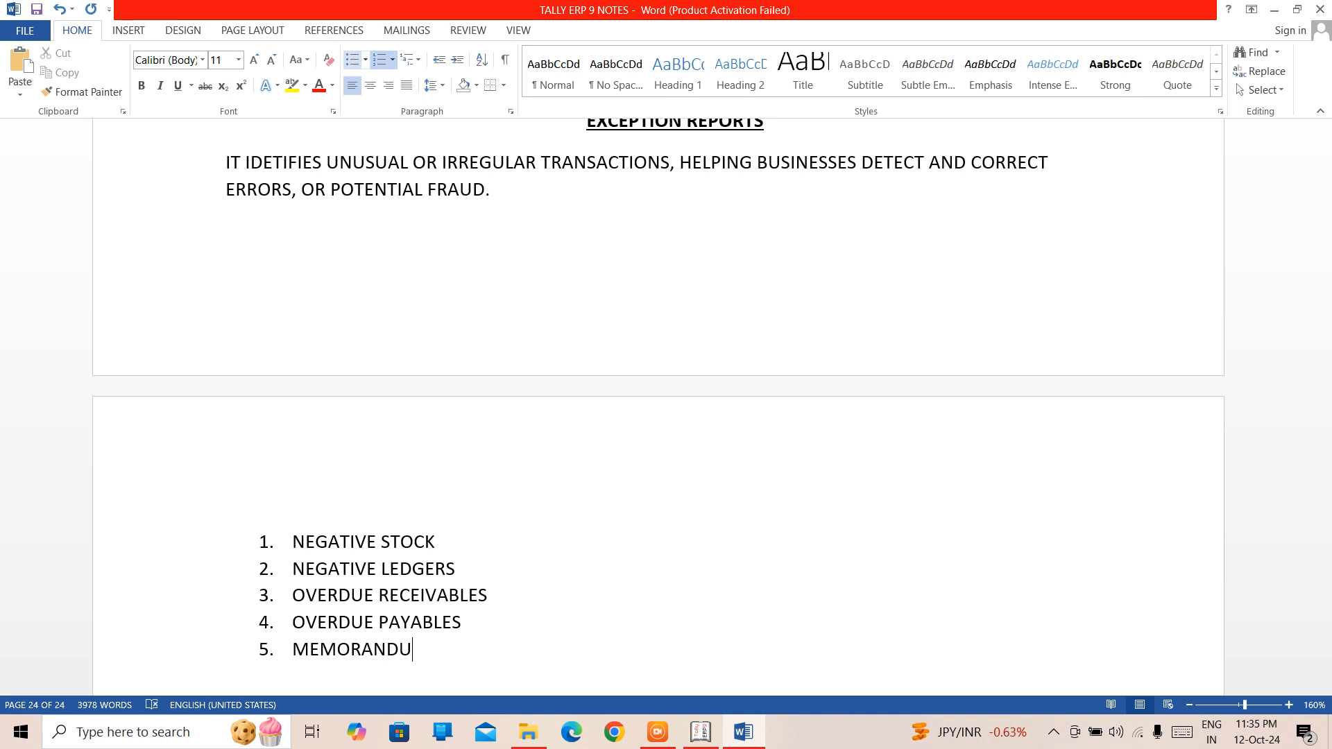
{"action": "type", "text": "M VOUCHERS"}
{"action": "key", "text": "Return"}
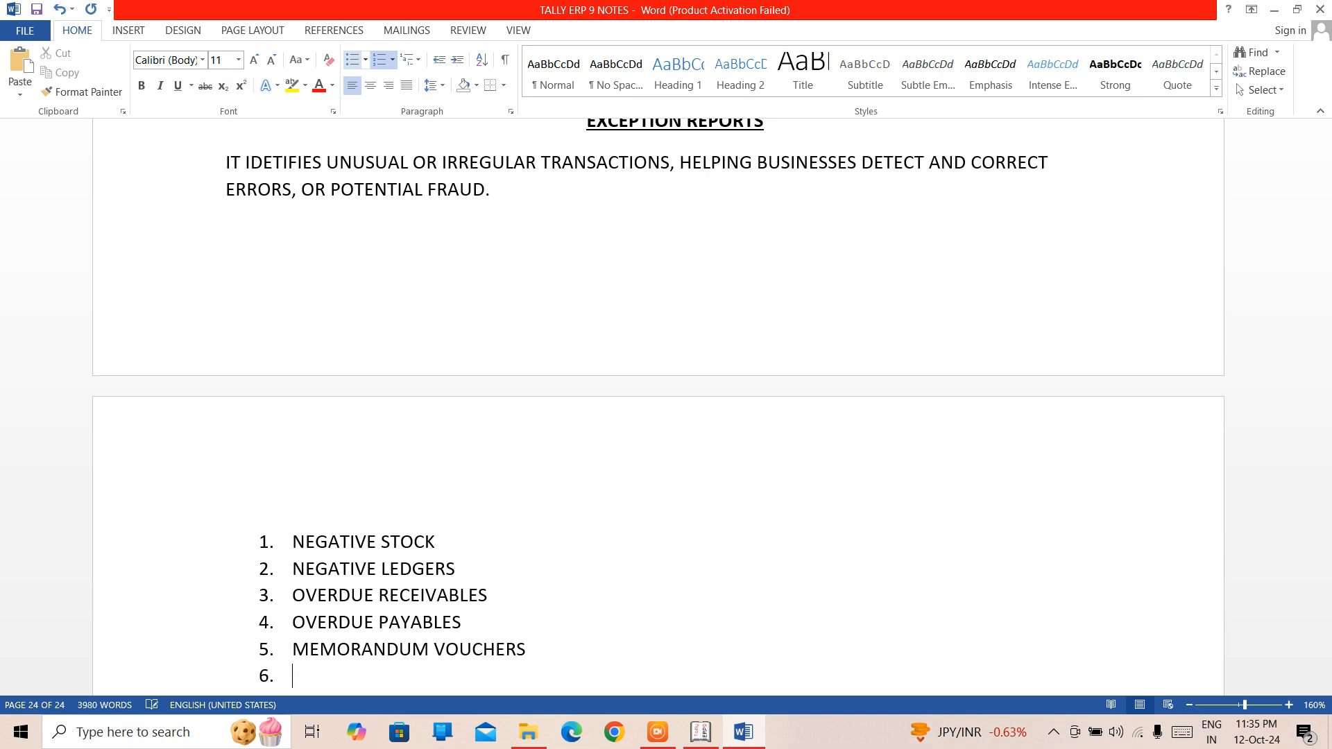
{"action": "type", "text": "REVERSING JOURNALS"}
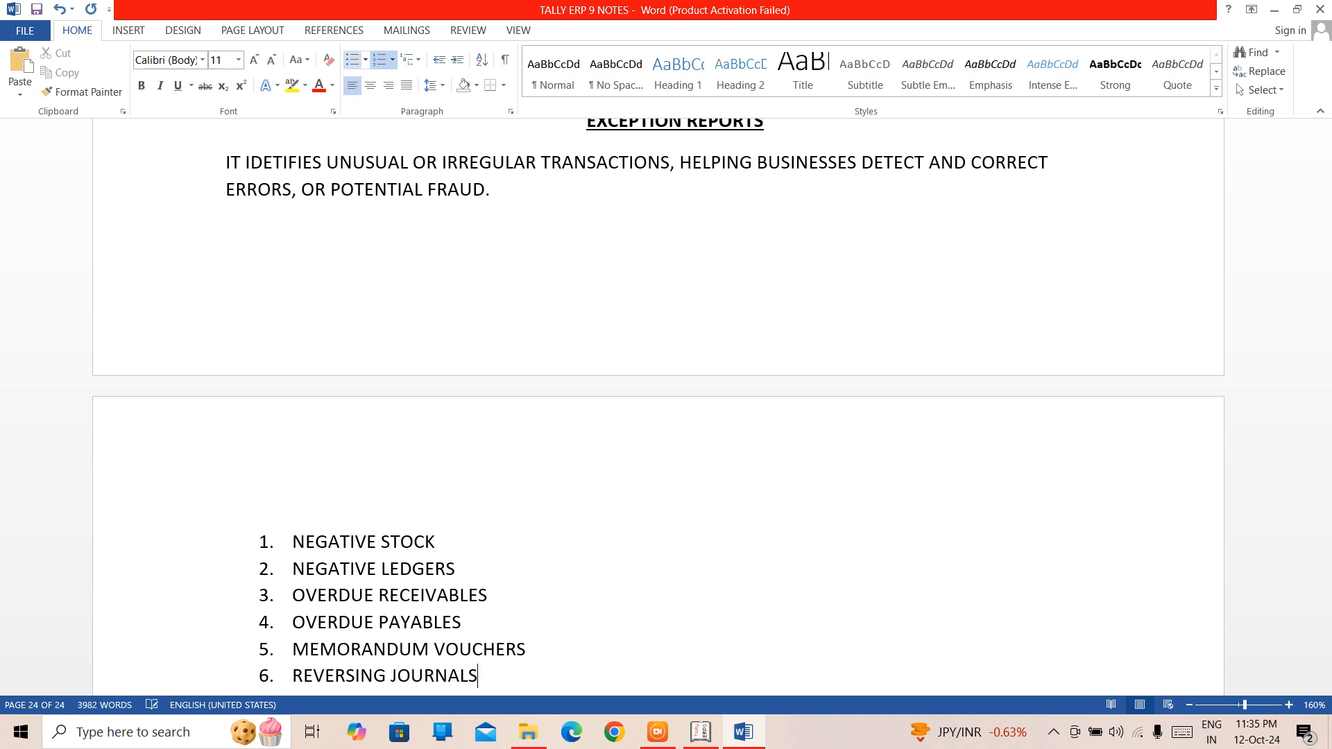
- Insert blank lines below the numbered list and add OPTIONAL VOUCHER as item 7 after REVERSING JOURNALS
{"action": "key", "text": "Return"}
{"action": "key", "text": "Return"}
{"action": "key", "text": "Return"}
{"action": "key", "text": "Return"}
{"action": "key", "text": "Return"}
{"action": "key", "text": "Return"}
{"action": "key", "text": "Return"}
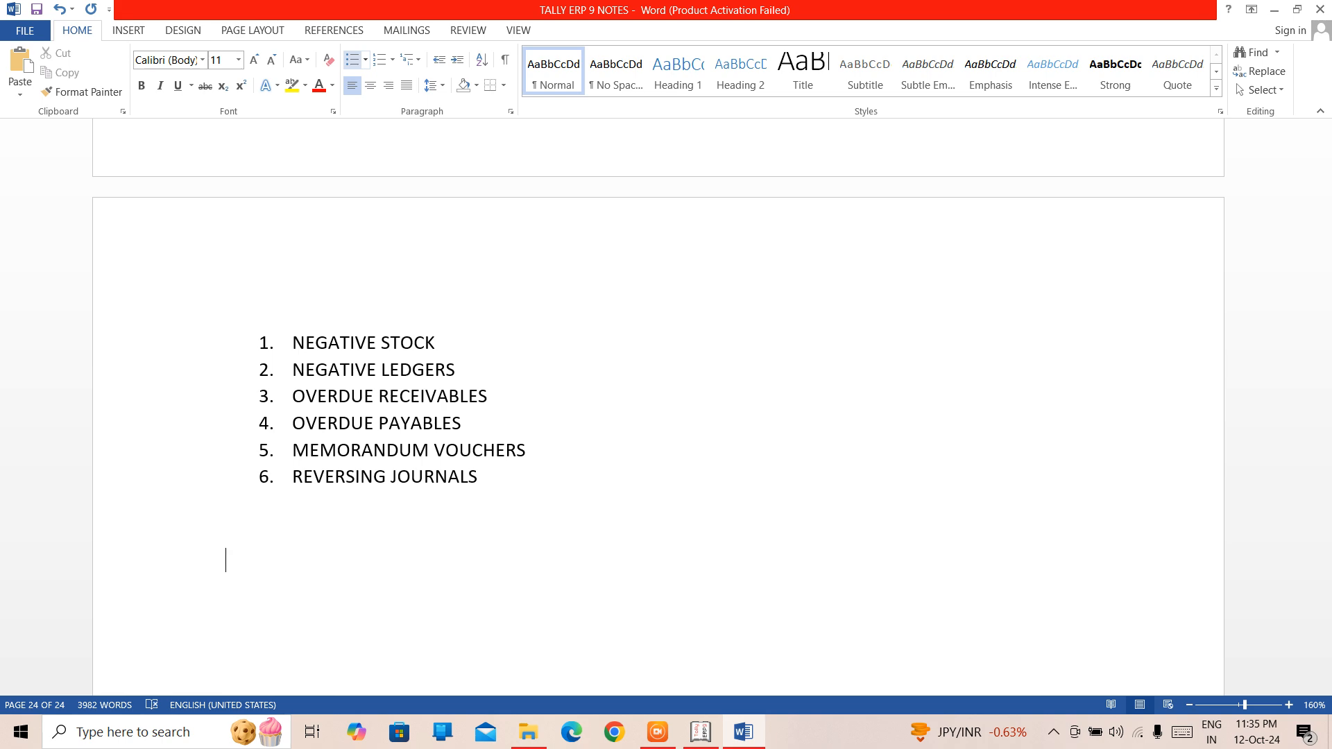
{"action": "left_click", "coordinate": [309, 450]}
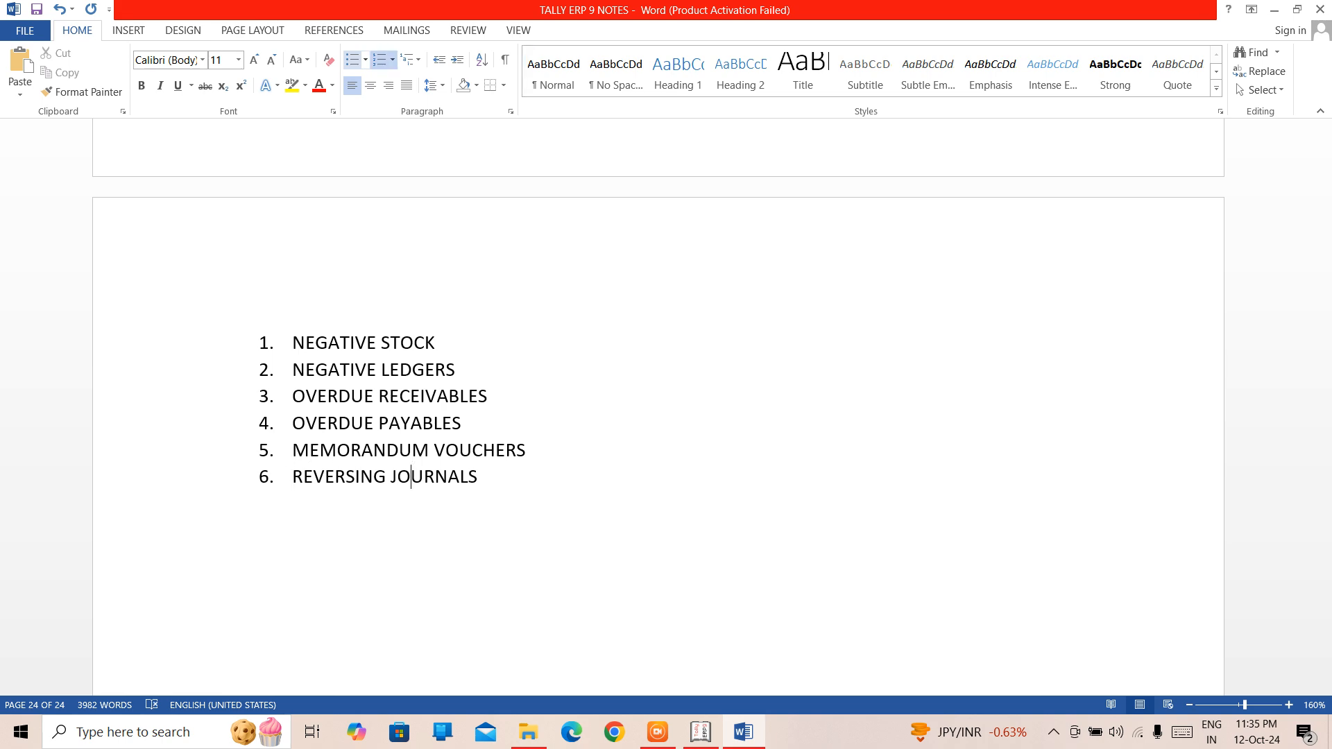
{"action": "left_click", "coordinate": [477, 477]}
{"action": "key", "text": "Return"}
{"action": "type", "text": "OPTIONAL VOUCHER"}
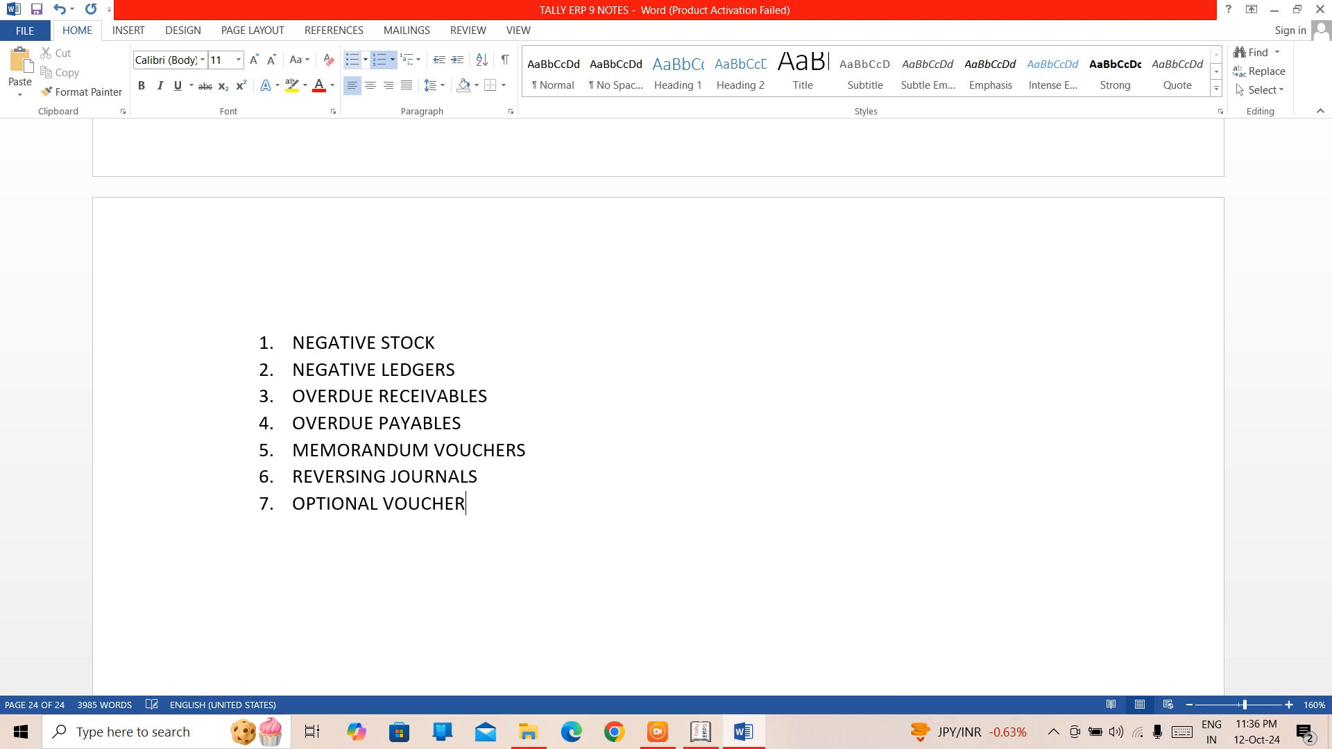
- Add POST DATED VOUCHER as item 8 of the numbered list
{"action": "key", "text": "Return"}
{"action": "type", "text": "POST DATED VOUCHER"}
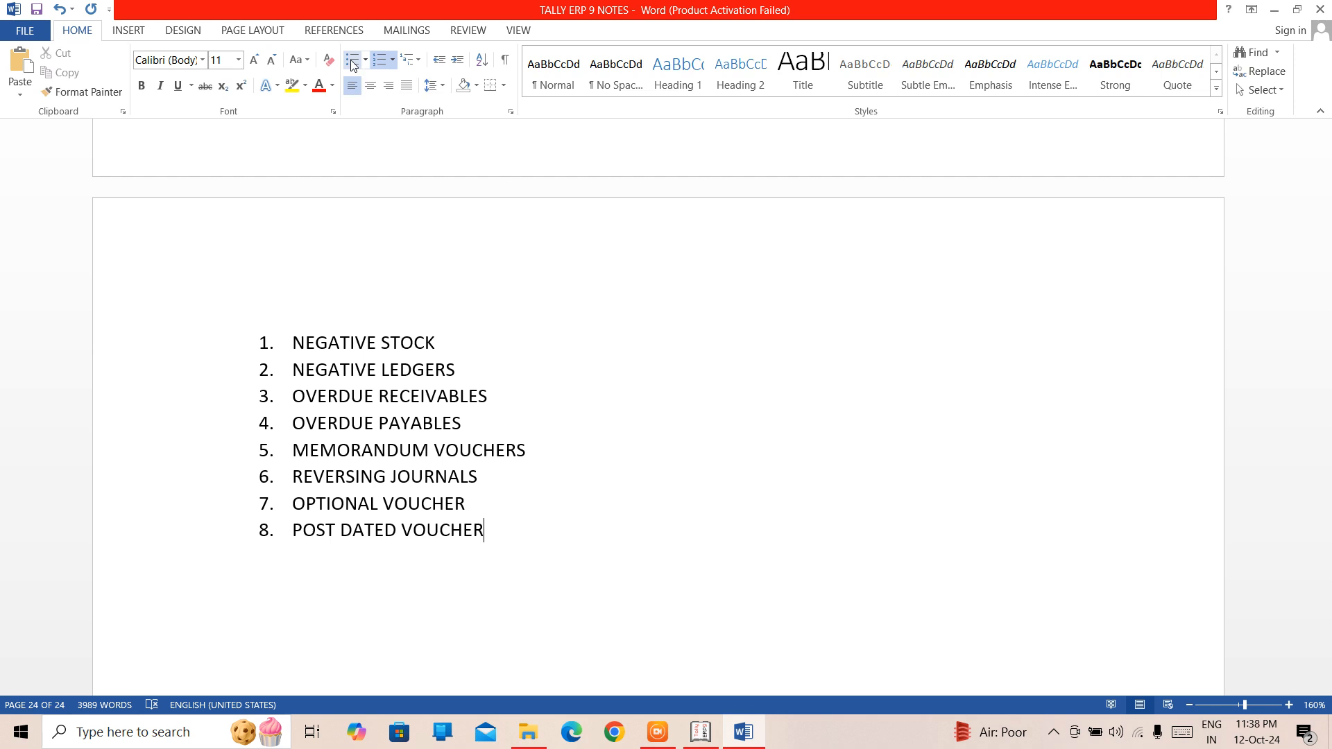
- Switch to Tally.ERP 9 and open the list of Exception Reports through the Display menu
{"action": "left_click", "coordinate": [702, 734]}
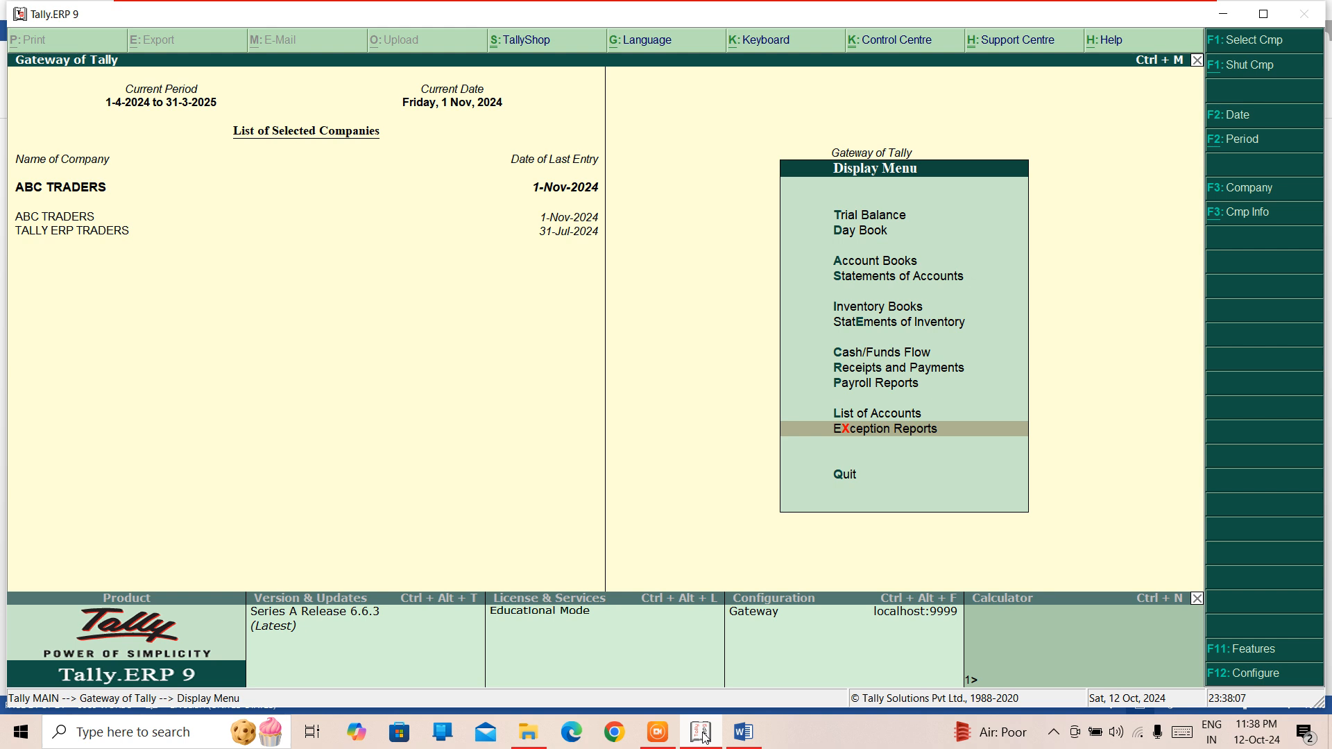
{"action": "key", "text": "Escape"}
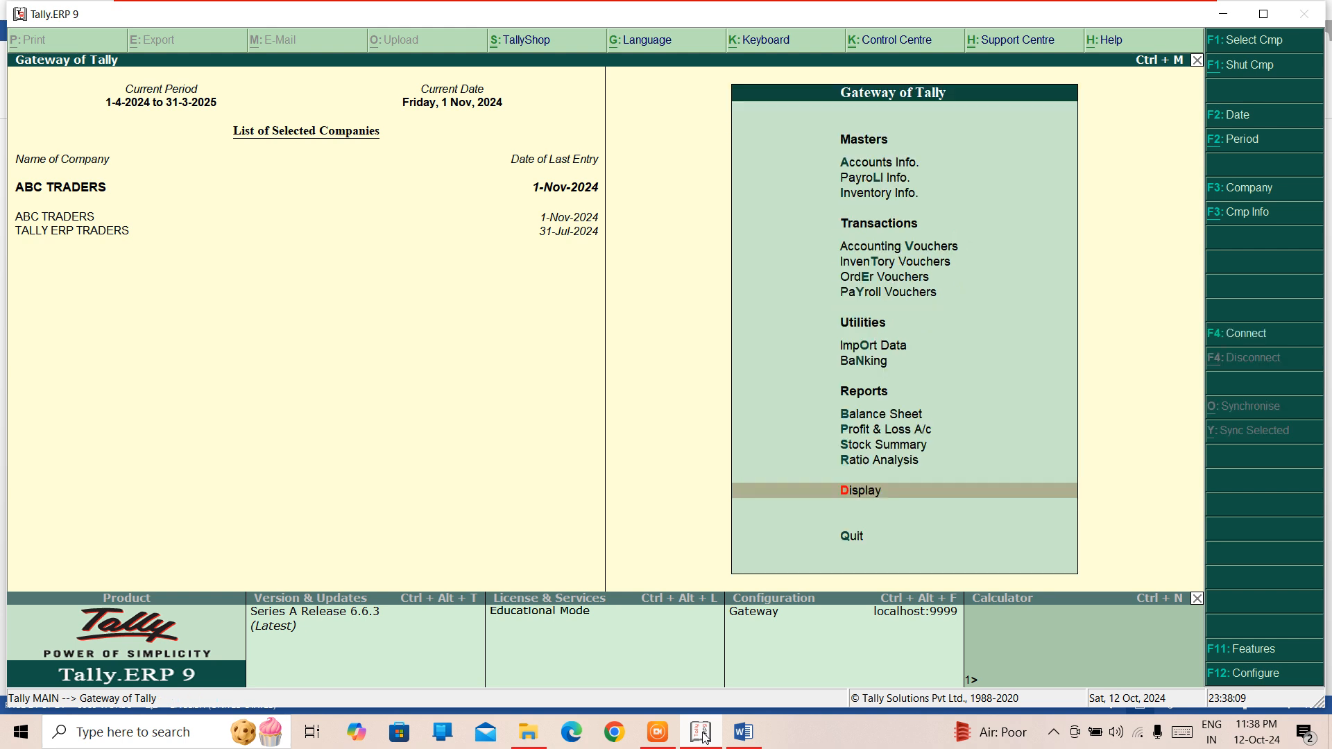
{"action": "key", "text": "Return"}
{"action": "key", "text": "Down"}
{"action": "key", "text": "Down"}
{"action": "key", "text": "Down"}
{"action": "key", "text": "Down"}
{"action": "key", "text": "Down"}
{"action": "key", "text": "Down"}
{"action": "key", "text": "Down"}
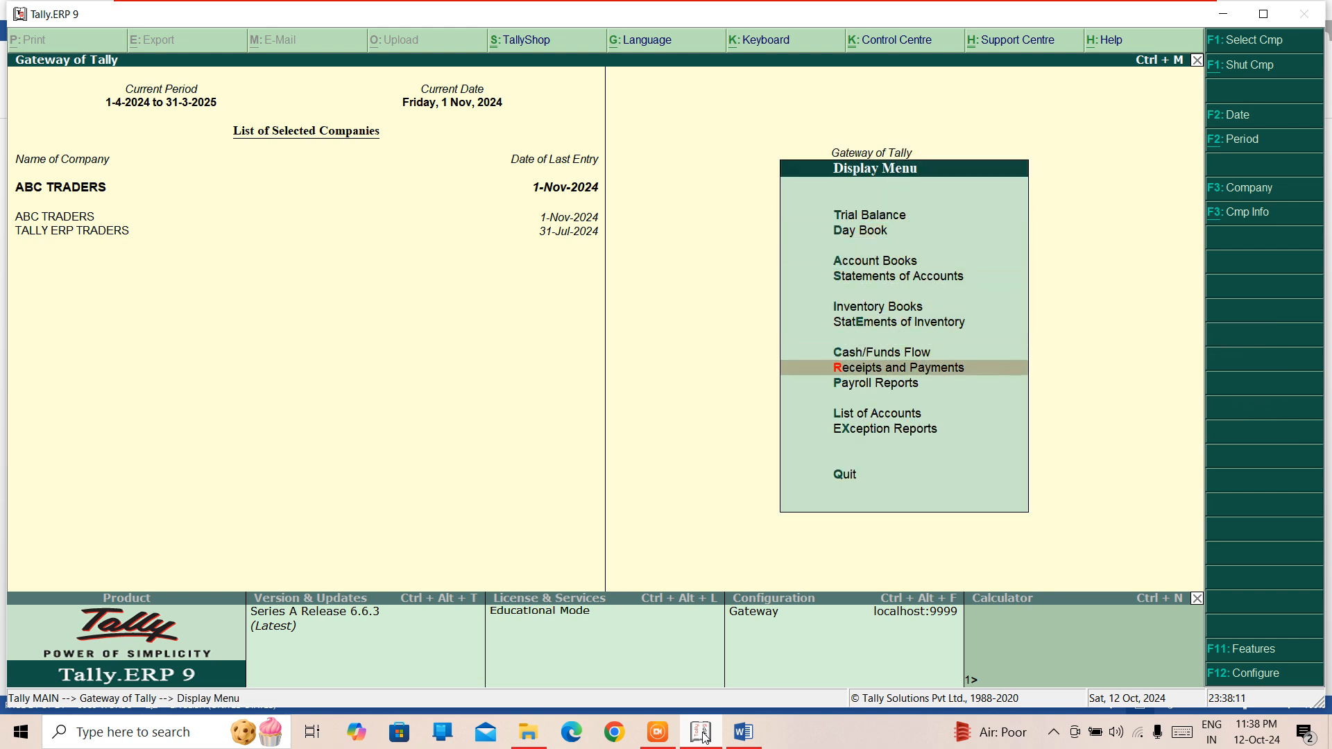
{"action": "key", "text": "Down"}
{"action": "key", "text": "Down"}
{"action": "key", "text": "Down"}
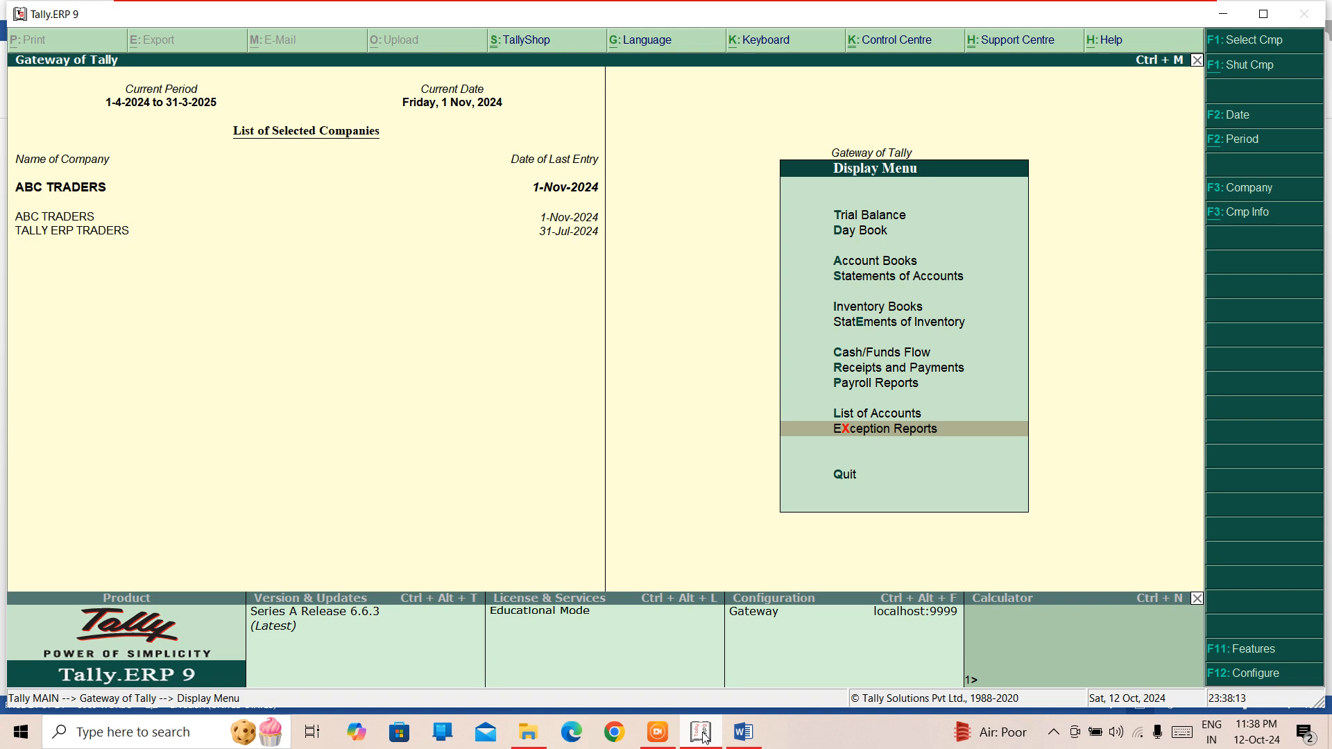
{"action": "key", "text": "Return"}
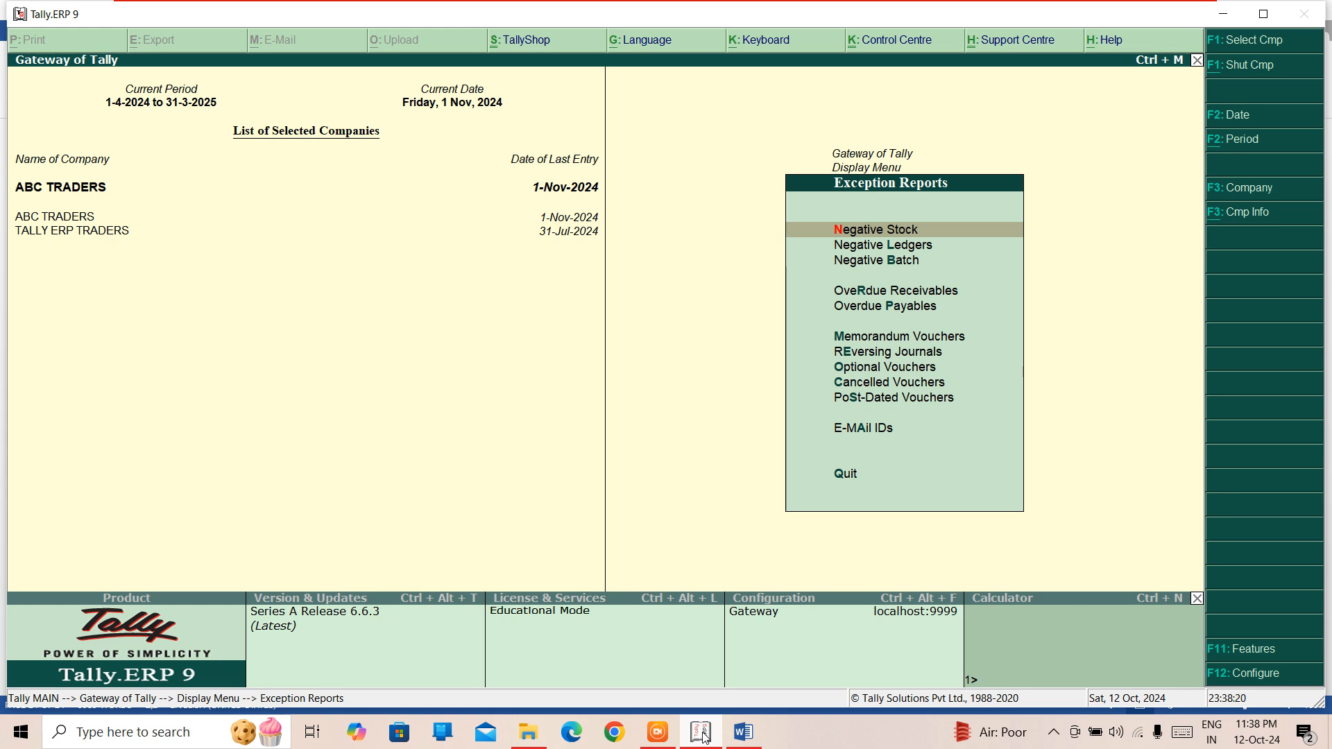
- Open the Negative Stock report and drill down through item HCHDS to its November 2024 stock vouchers
{"action": "key", "text": "Return"}
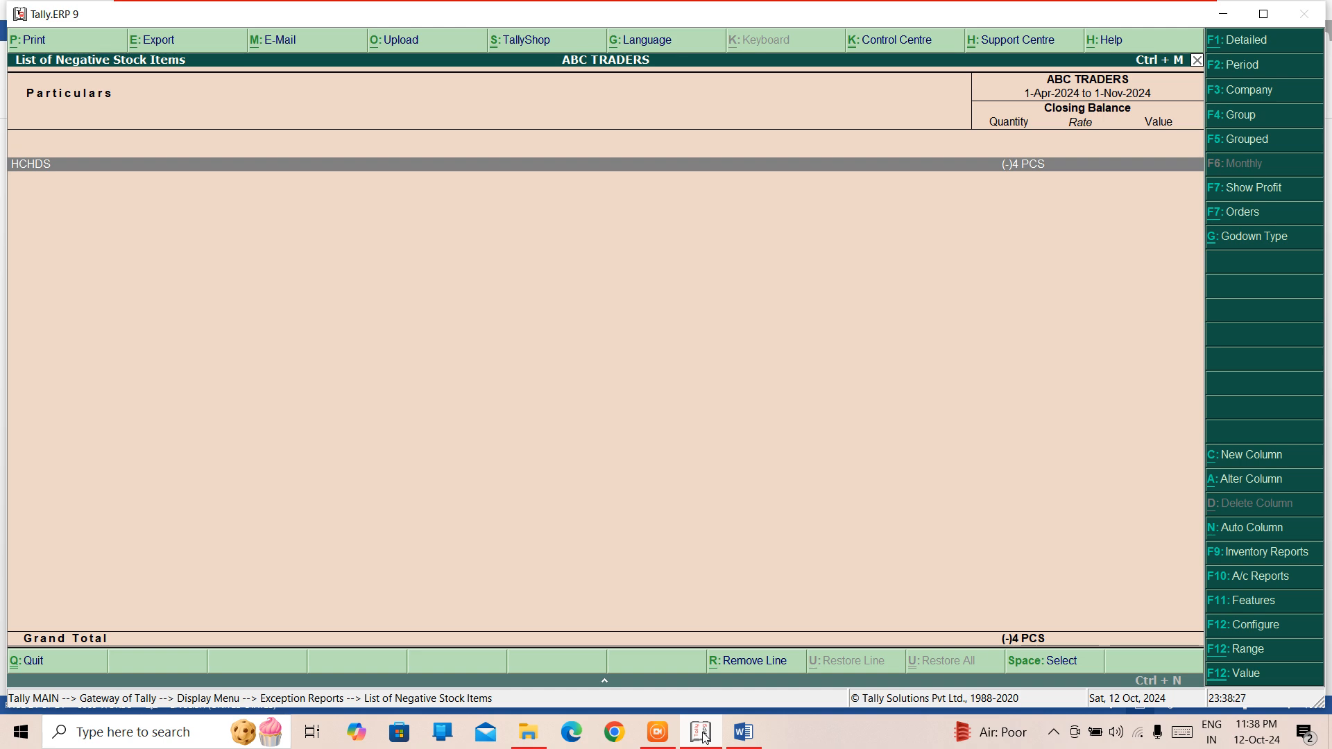
{"action": "key", "text": "Return"}
{"action": "key", "text": "Return"}
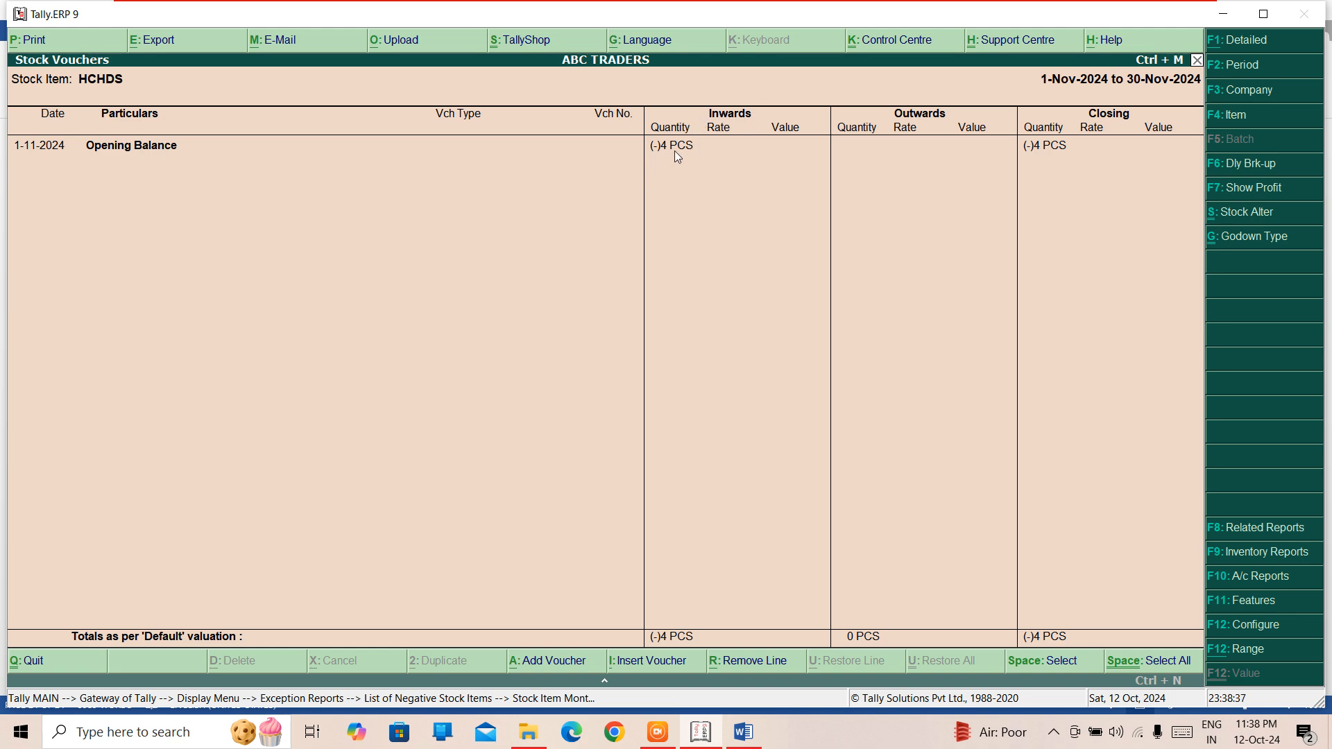
- View the June 2024 stock vouchers of item HCHDS from its monthly summary, and return to Exception Reports
{"action": "key", "text": "Escape"}
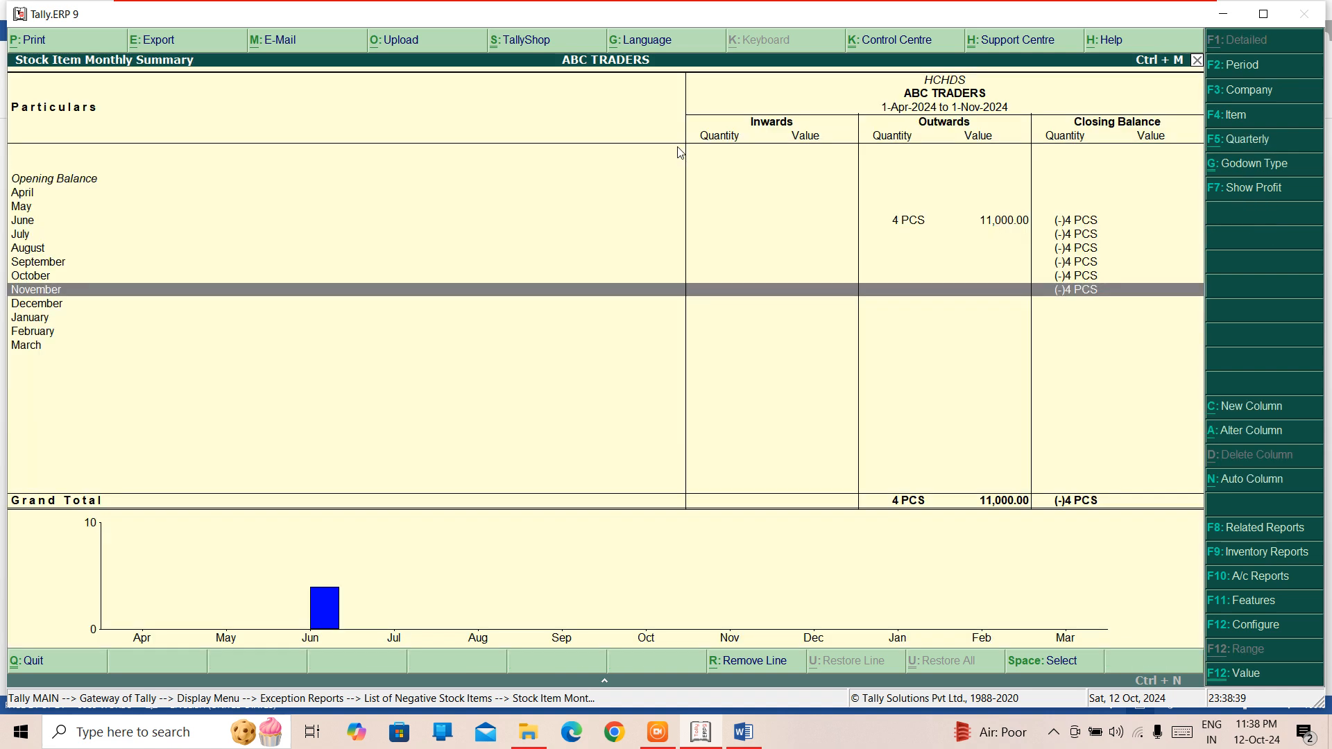
{"action": "key", "text": "Up"}
{"action": "key", "text": "Up"}
{"action": "key", "text": "Up"}
{"action": "key", "text": "Up"}
{"action": "key", "text": "Up"}
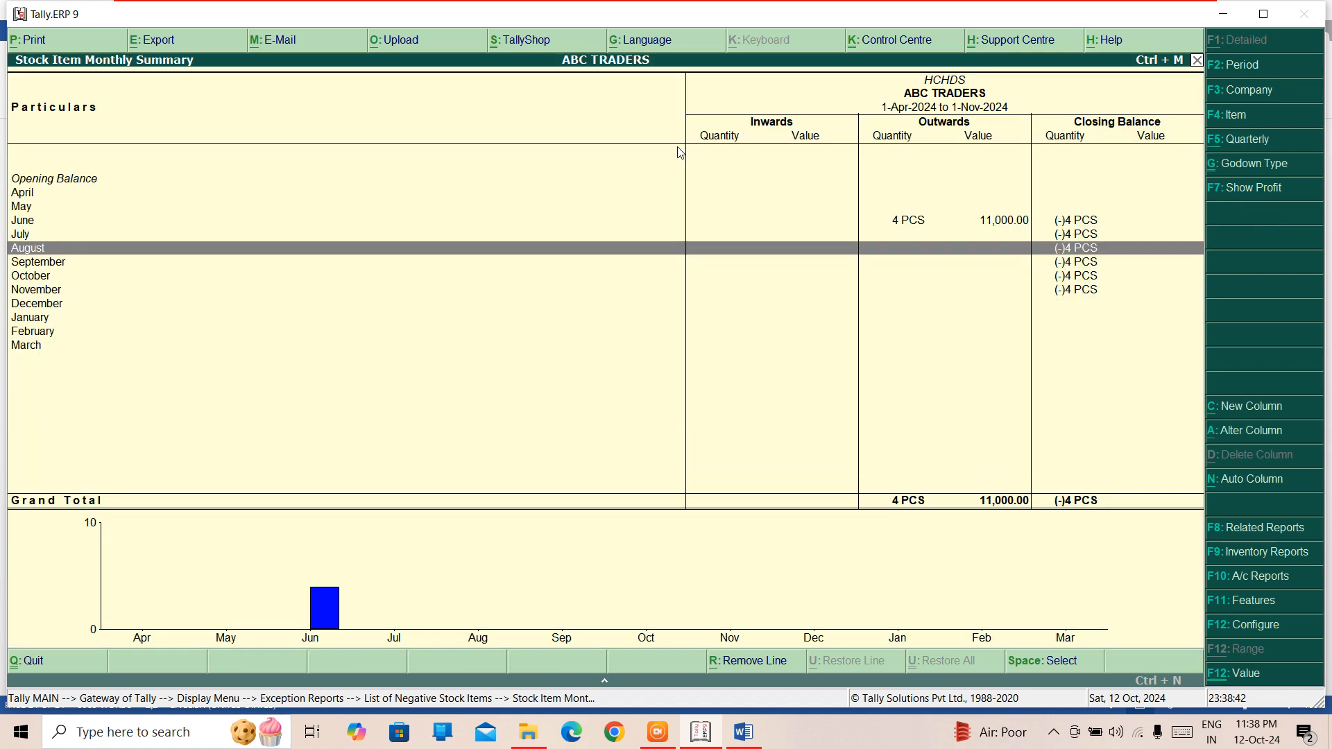
{"action": "key", "text": "Return"}
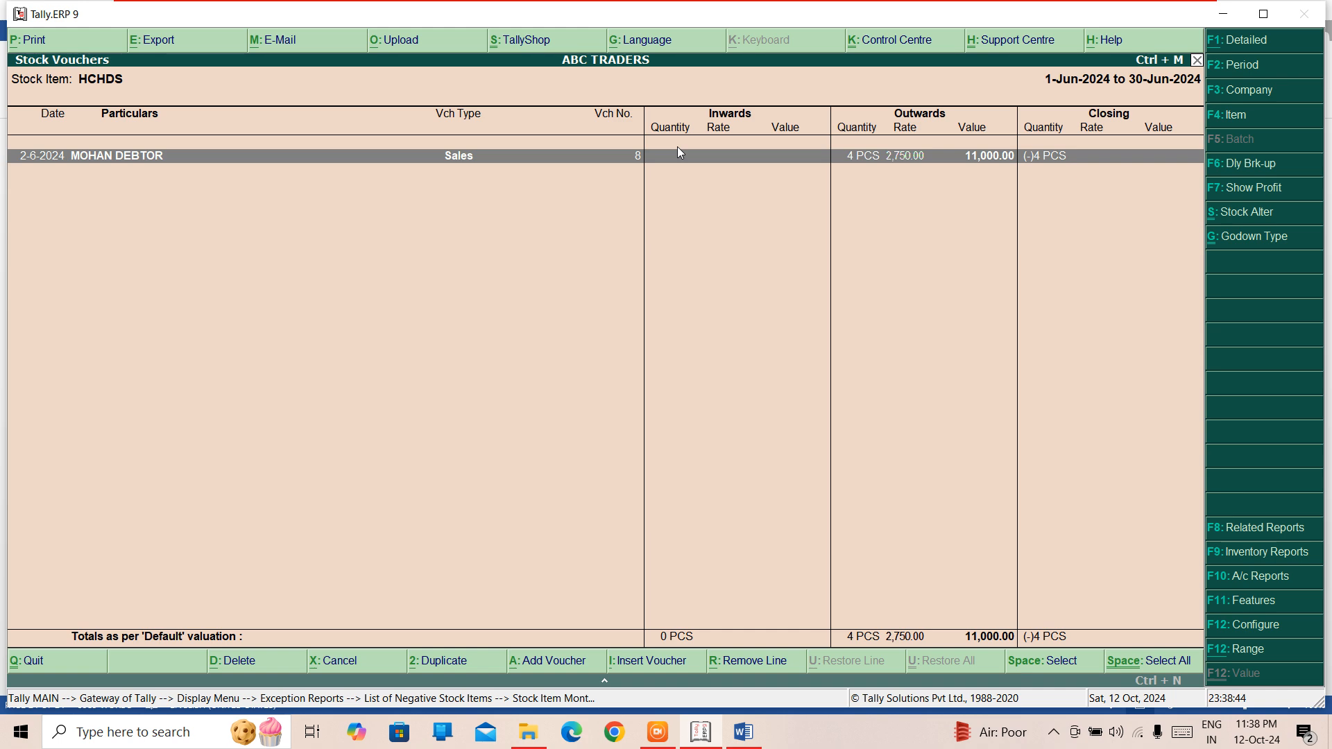
{"action": "key", "text": "Escape"}
{"action": "key", "text": "Escape"}
{"action": "key", "text": "Escape"}
- Open the Negative Ledgers report and show the monthly summary of the AXIS BANK ledger
{"action": "key", "text": "Down"}
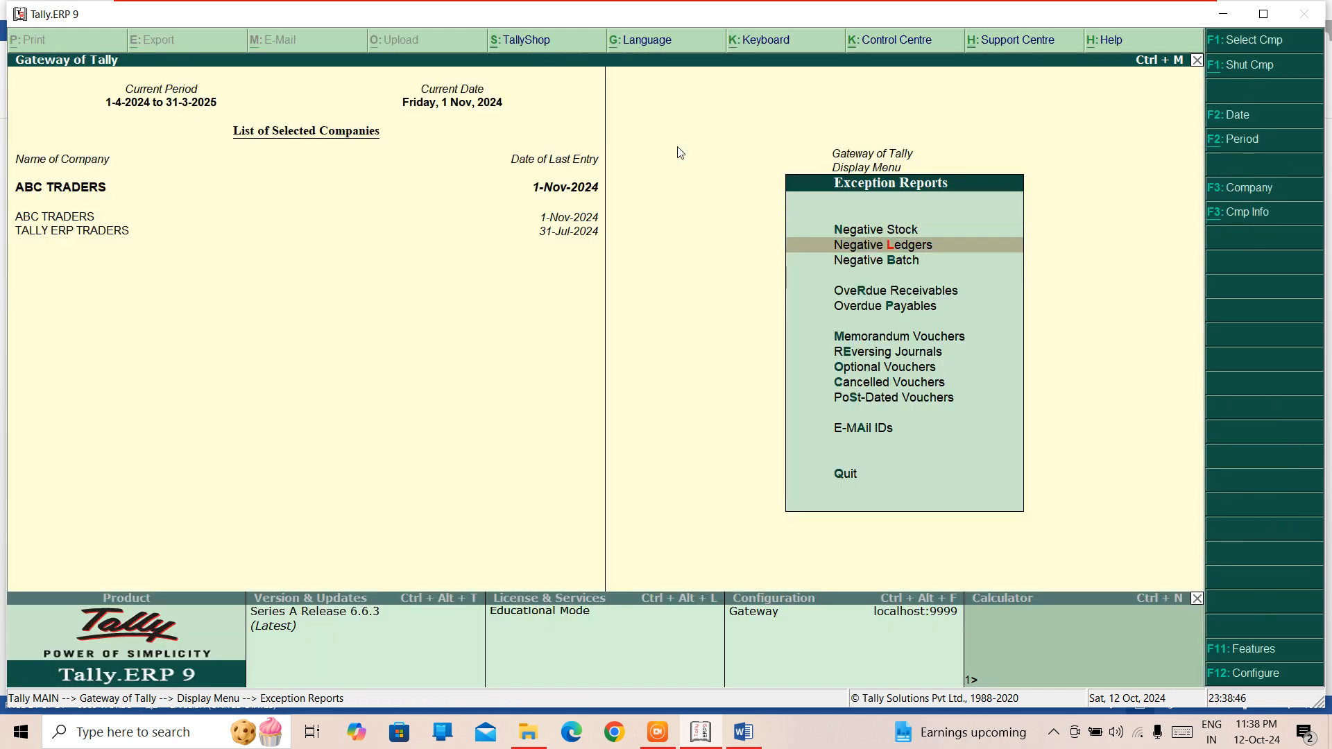
{"action": "key", "text": "Return"}
{"action": "key", "text": "Down"}
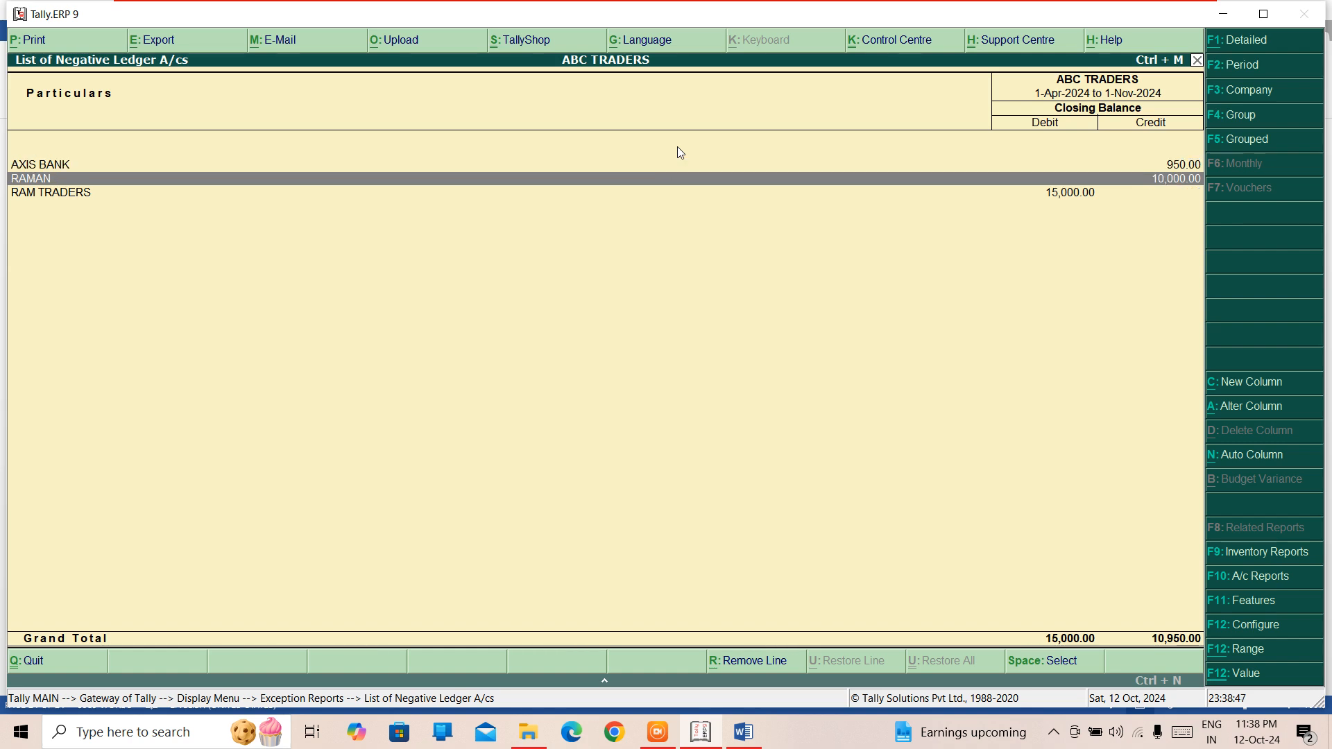
{"action": "key", "text": "Up"}
{"action": "key", "text": "Return"}
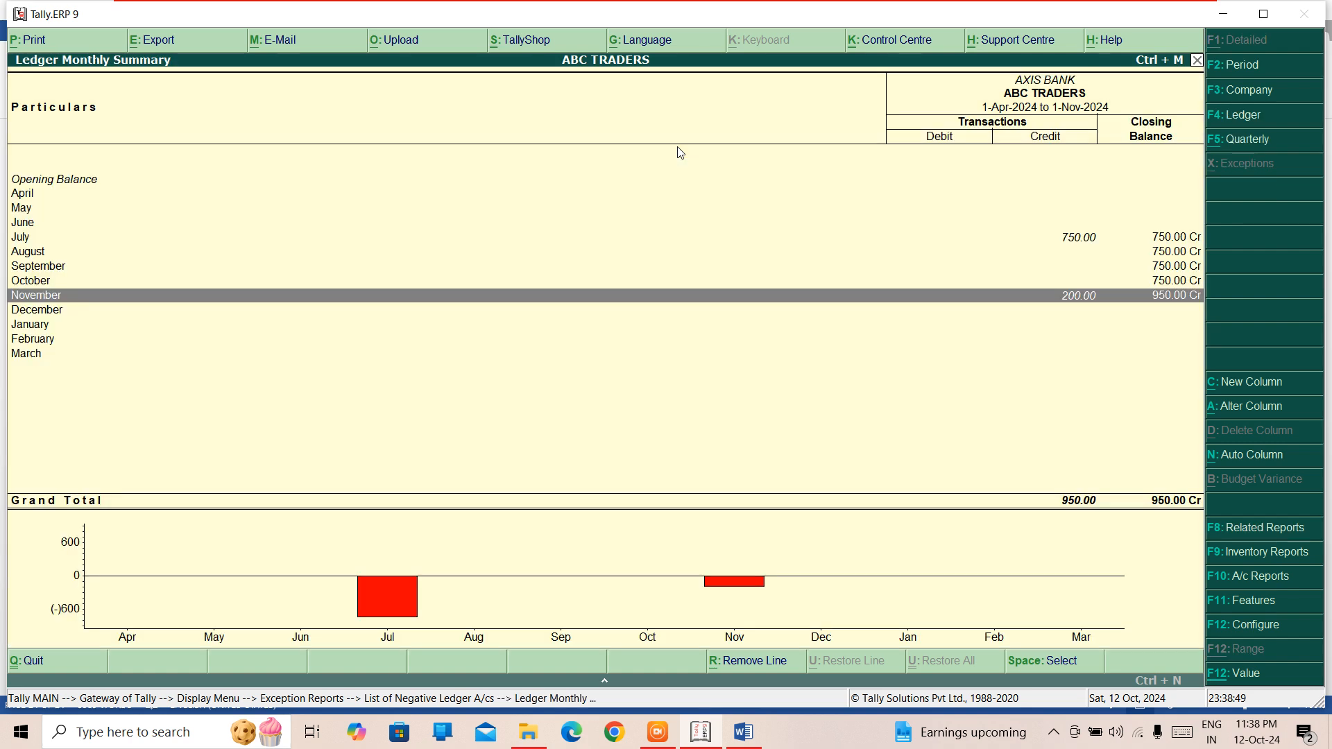
- View the July 2024 vouchers of the AXIS BANK ledger and return to Exception Reports
{"action": "key", "text": "Up"}
{"action": "key", "text": "Up"}
{"action": "key", "text": "Up"}
{"action": "key", "text": "Up"}
{"action": "key", "text": "Return"}
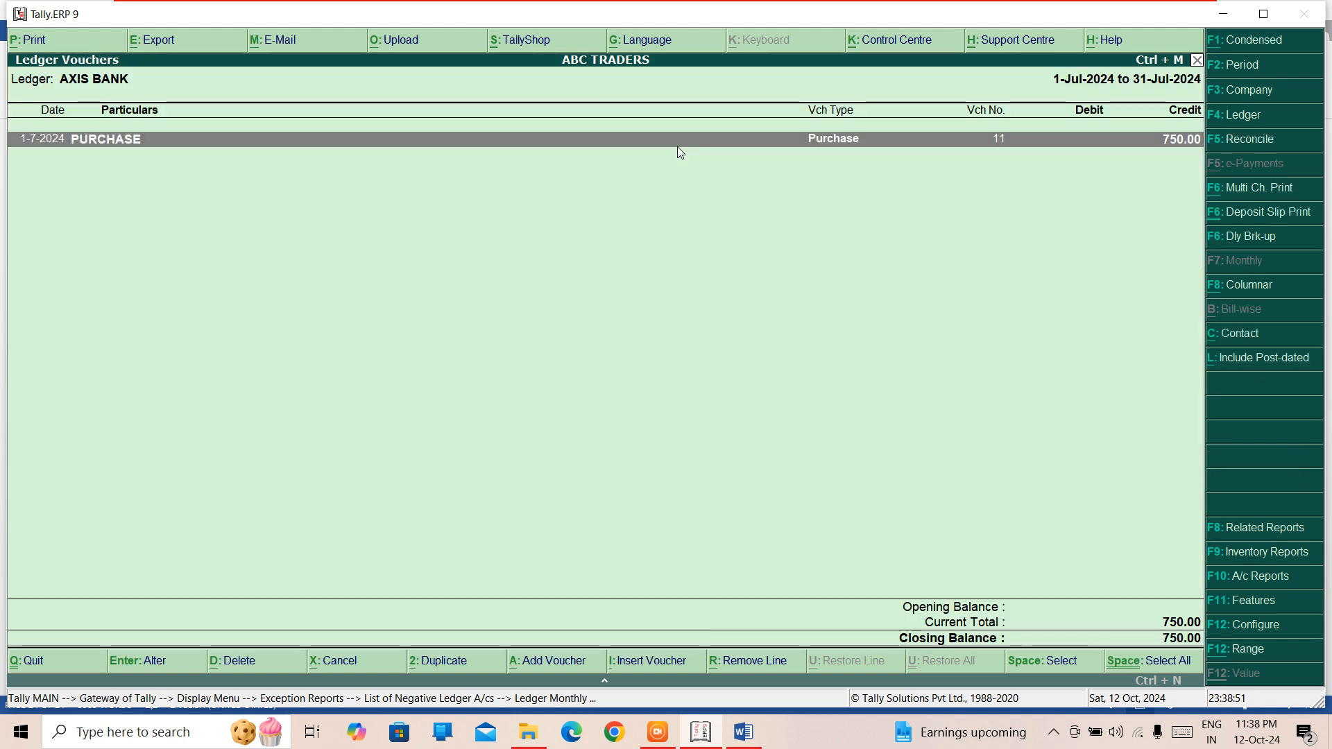
{"action": "key", "text": "Escape"}
{"action": "key", "text": "Escape"}
{"action": "key", "text": "Escape"}
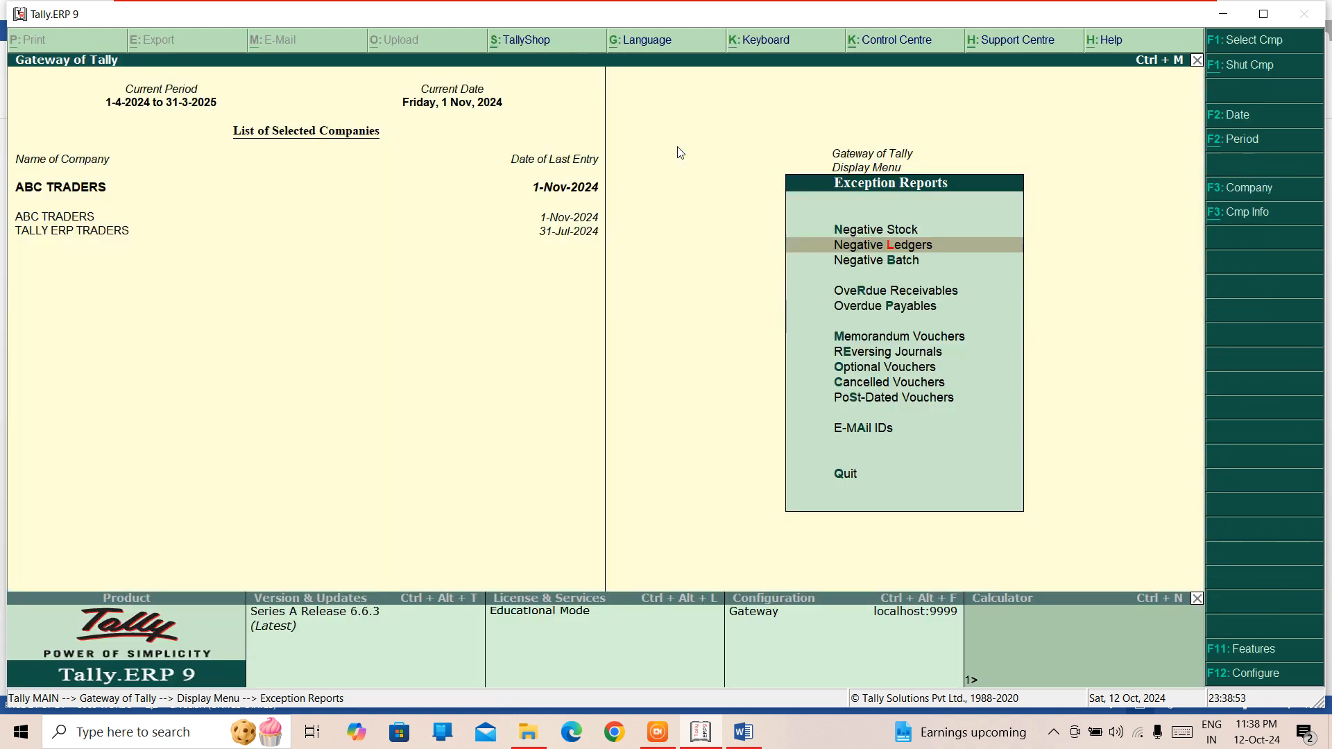
- View the Negative Batch report and return to Exception Reports
{"action": "key", "text": "Down"}
{"action": "key", "text": "Return"}
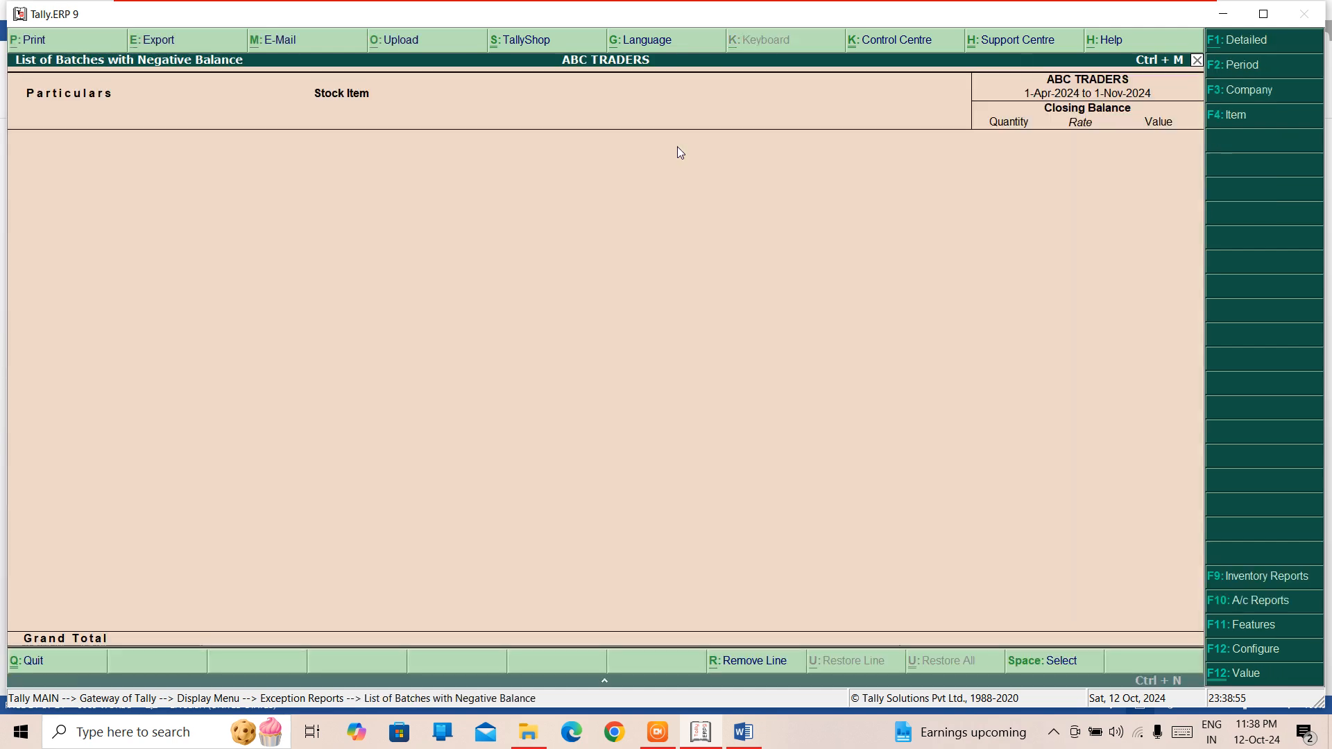
{"action": "key", "text": "Escape"}
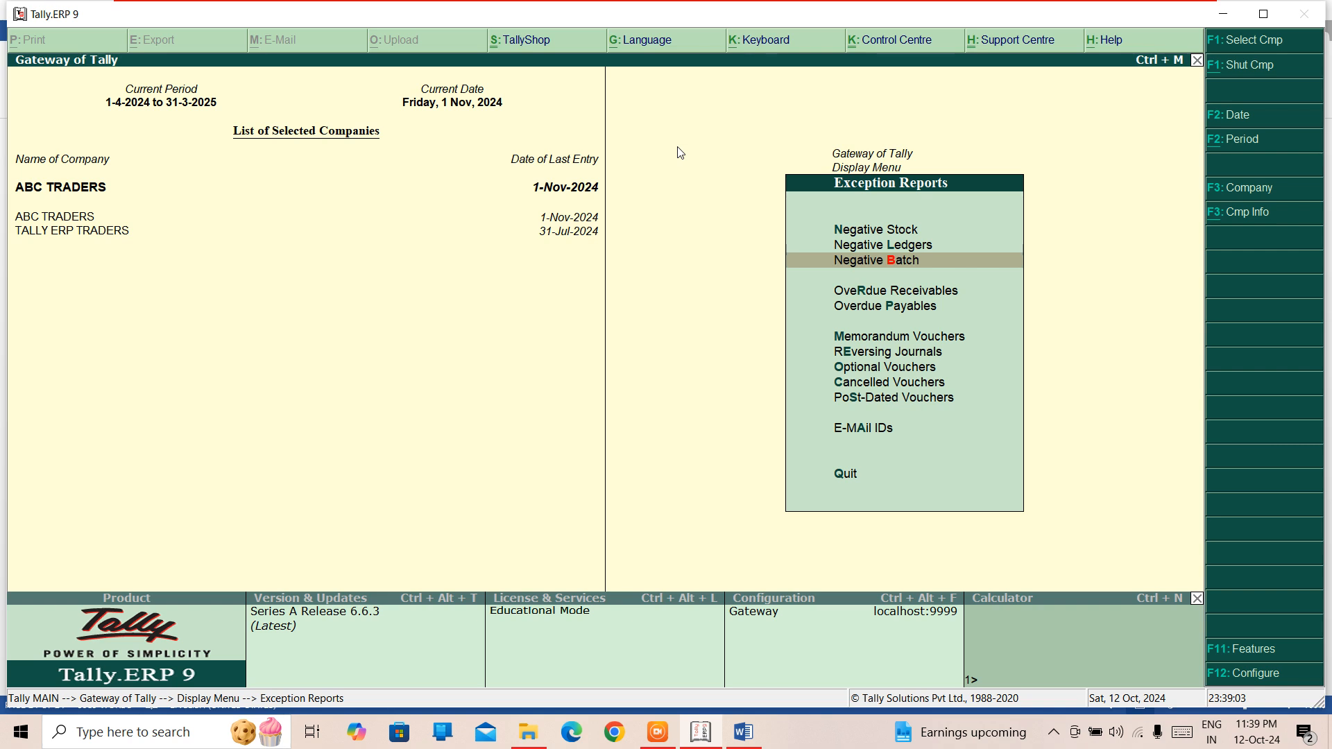
- Check the batch-wise details and batch expiry date settings in the Inventory Features of ABC TRADERS, and leave without changing them
{"action": "key", "text": "F11"}
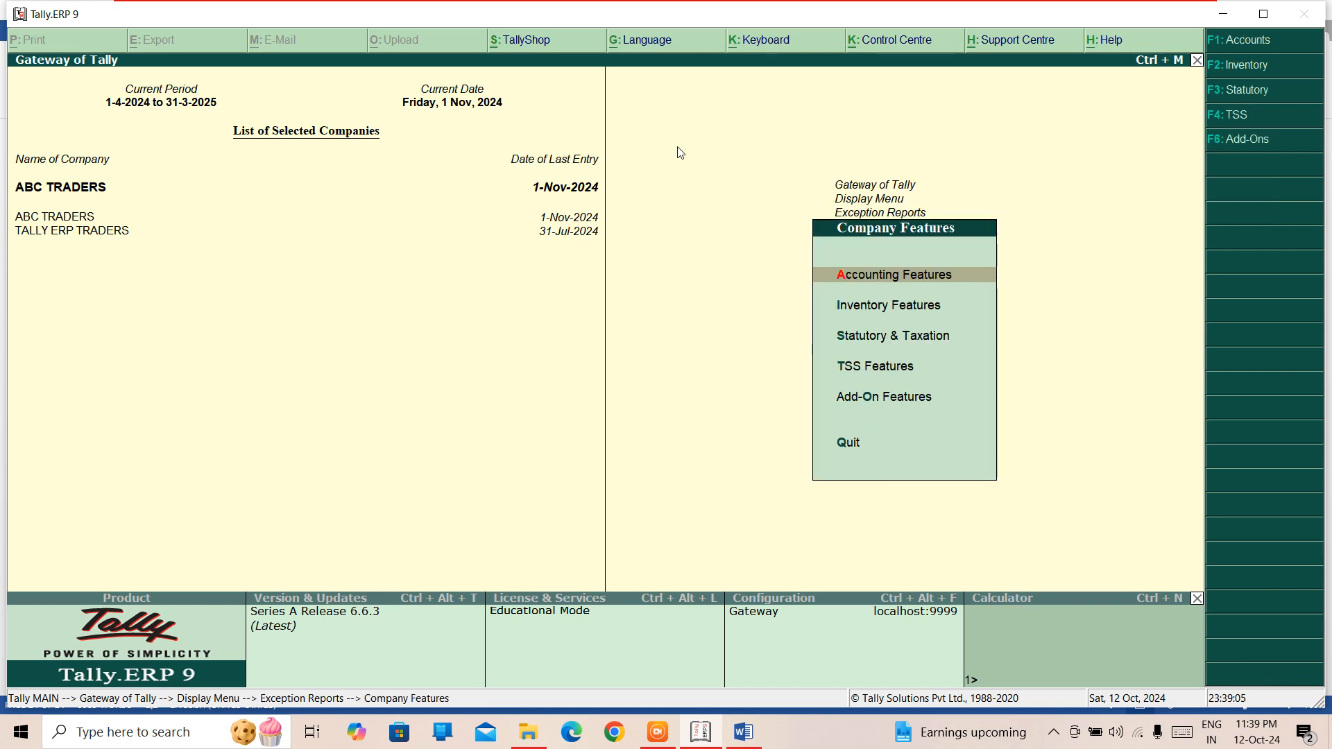
{"action": "key", "text": "Down"}
{"action": "key", "text": "Return"}
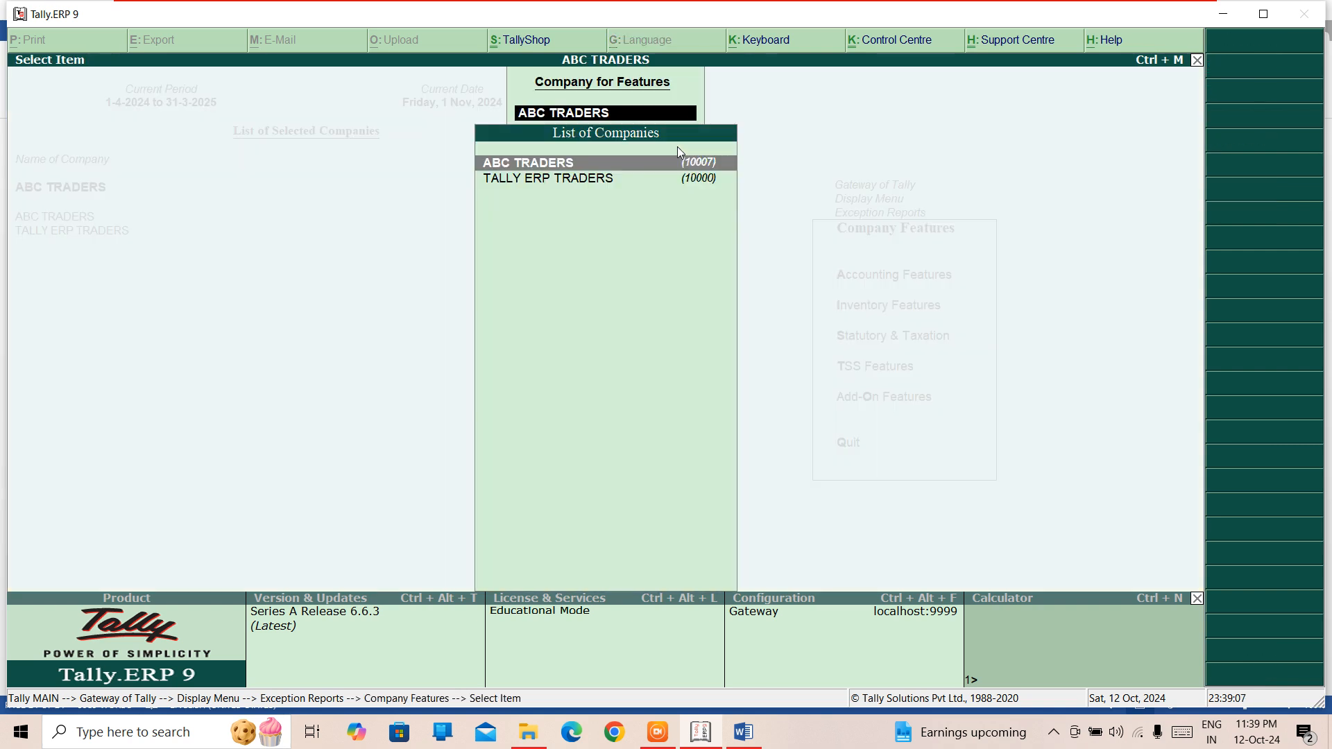
{"action": "key", "text": "Return"}
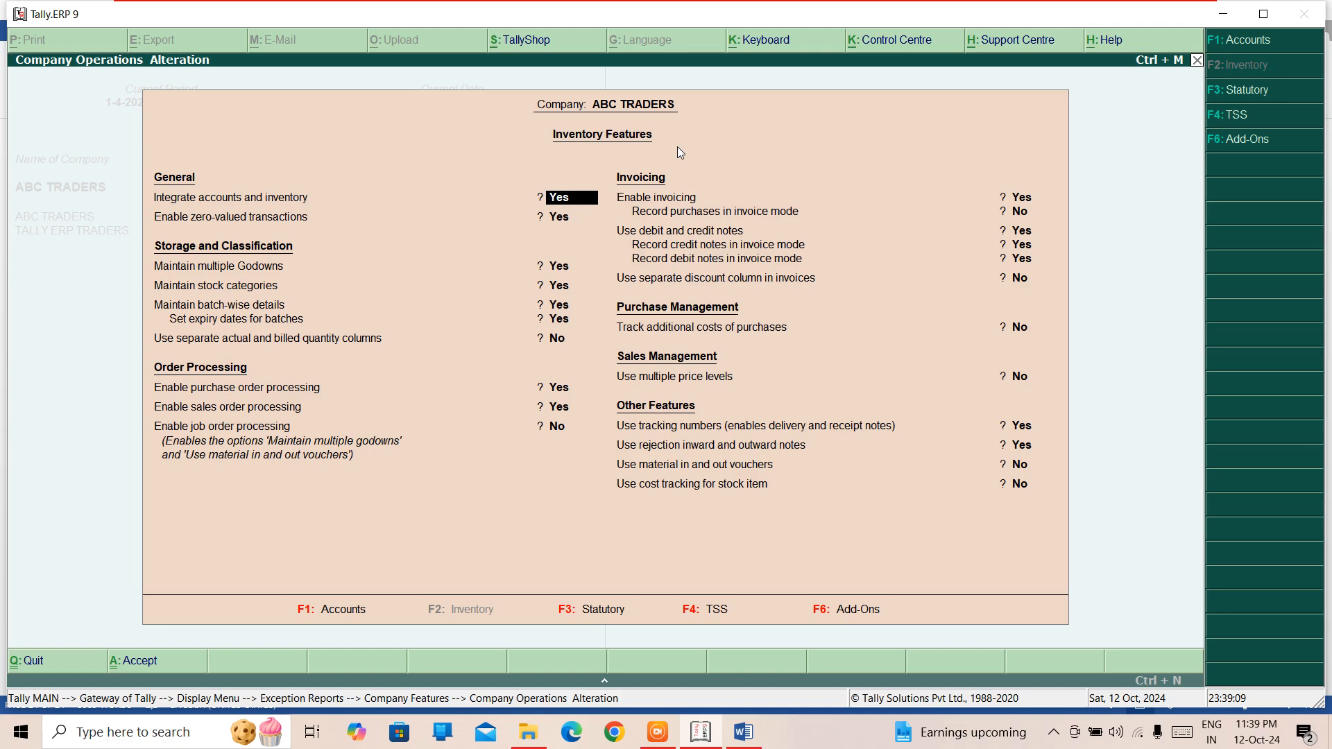
{"action": "key", "text": "Down"}
{"action": "key", "text": "Down"}
{"action": "key", "text": "Down"}
{"action": "key", "text": "Down"}
{"action": "key", "text": "Down"}
{"action": "key", "text": "Down"}
{"action": "key", "text": "Up"}
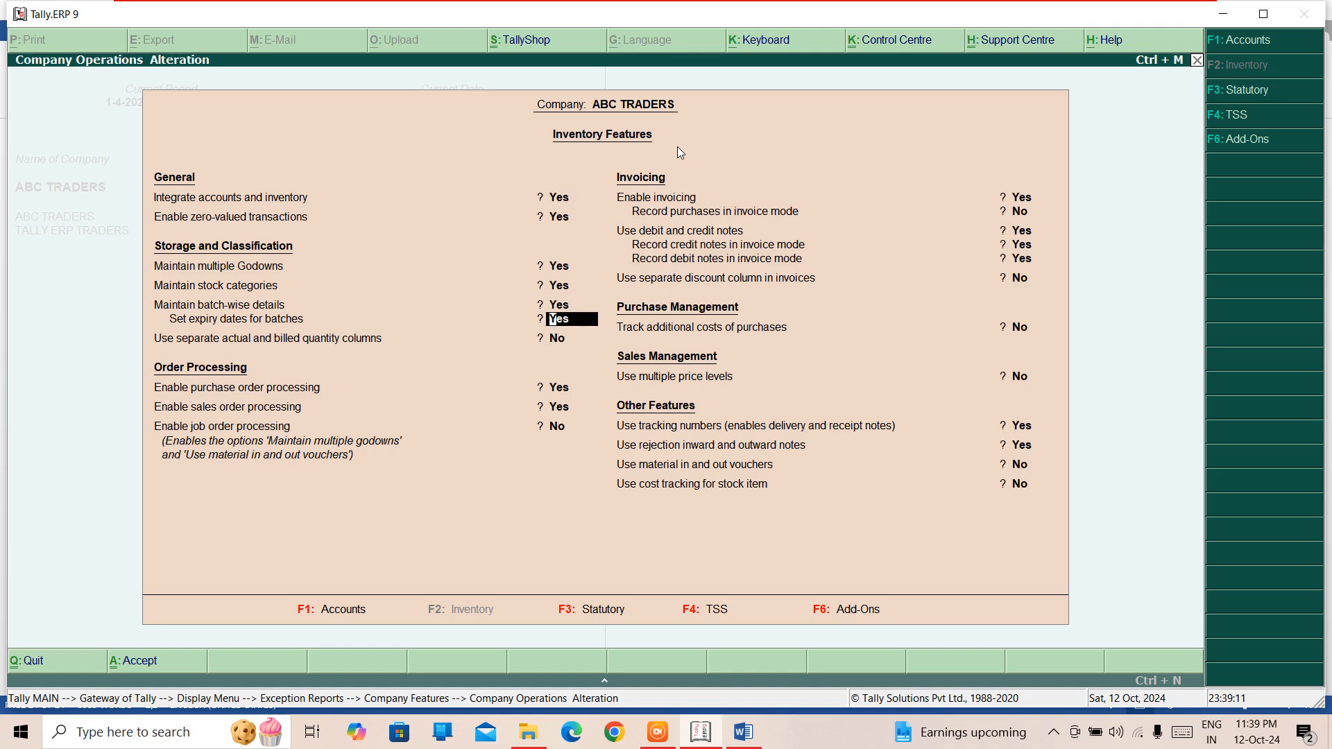
{"action": "key", "text": "Escape"}
{"action": "key", "text": "y"}
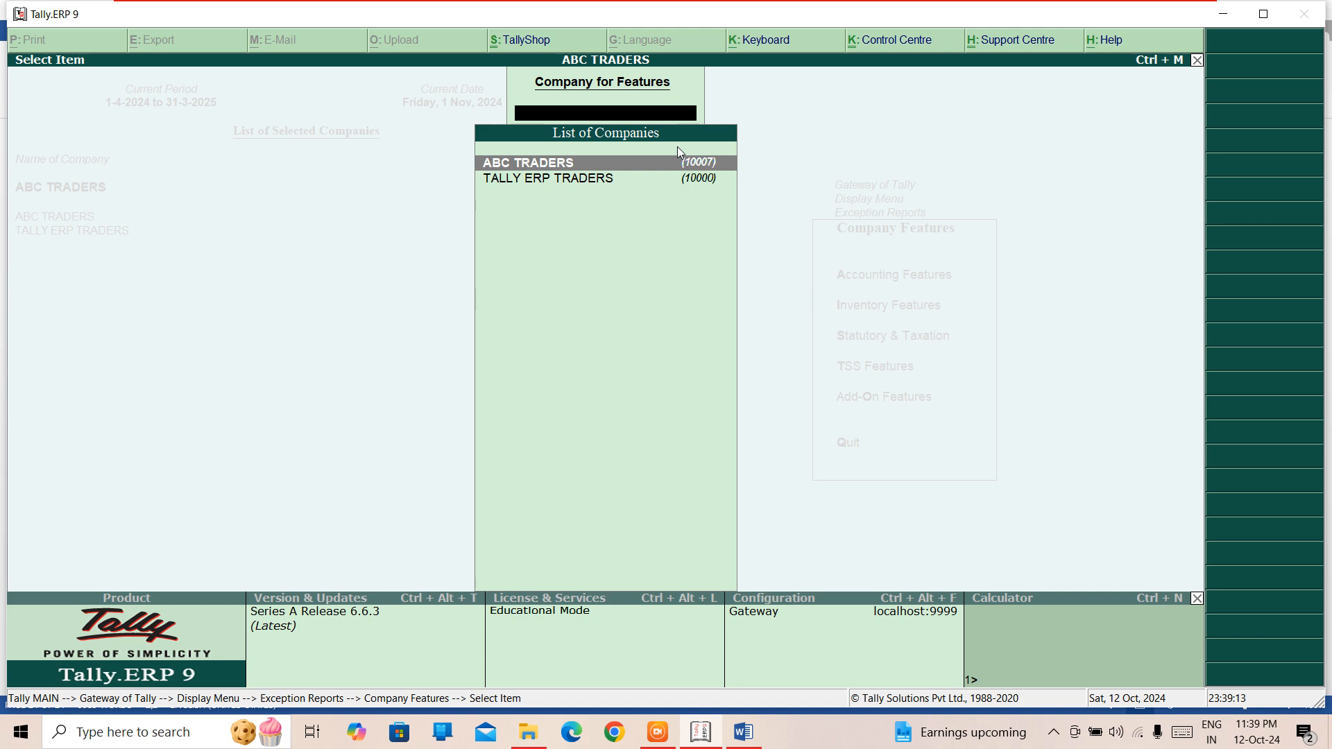
{"action": "key", "text": "Escape"}
{"action": "key", "text": "Escape"}
{"action": "key", "text": "Escape"}
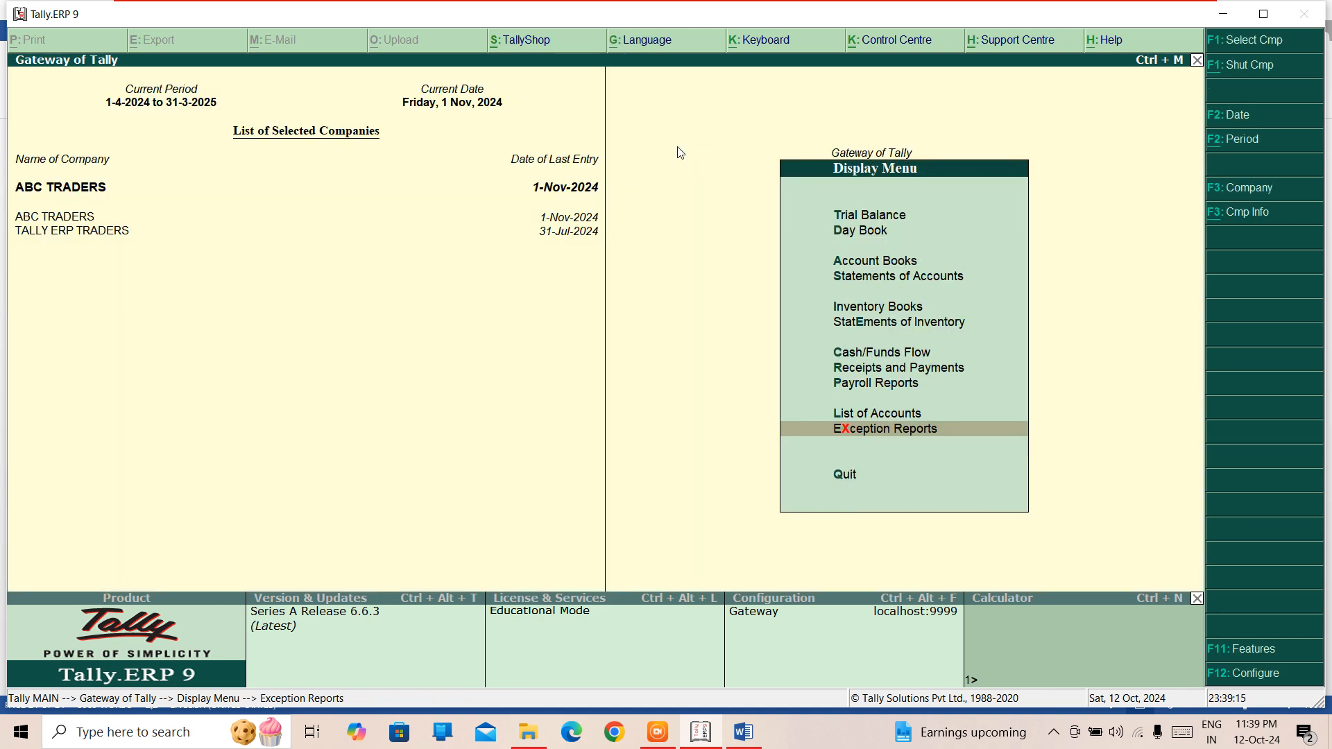
- Open the Overdue Receivables report from Exception Reports
{"action": "key", "text": "Return"}
{"action": "key", "text": "Down"}
{"action": "key", "text": "Down"}
{"action": "key", "text": "Down"}
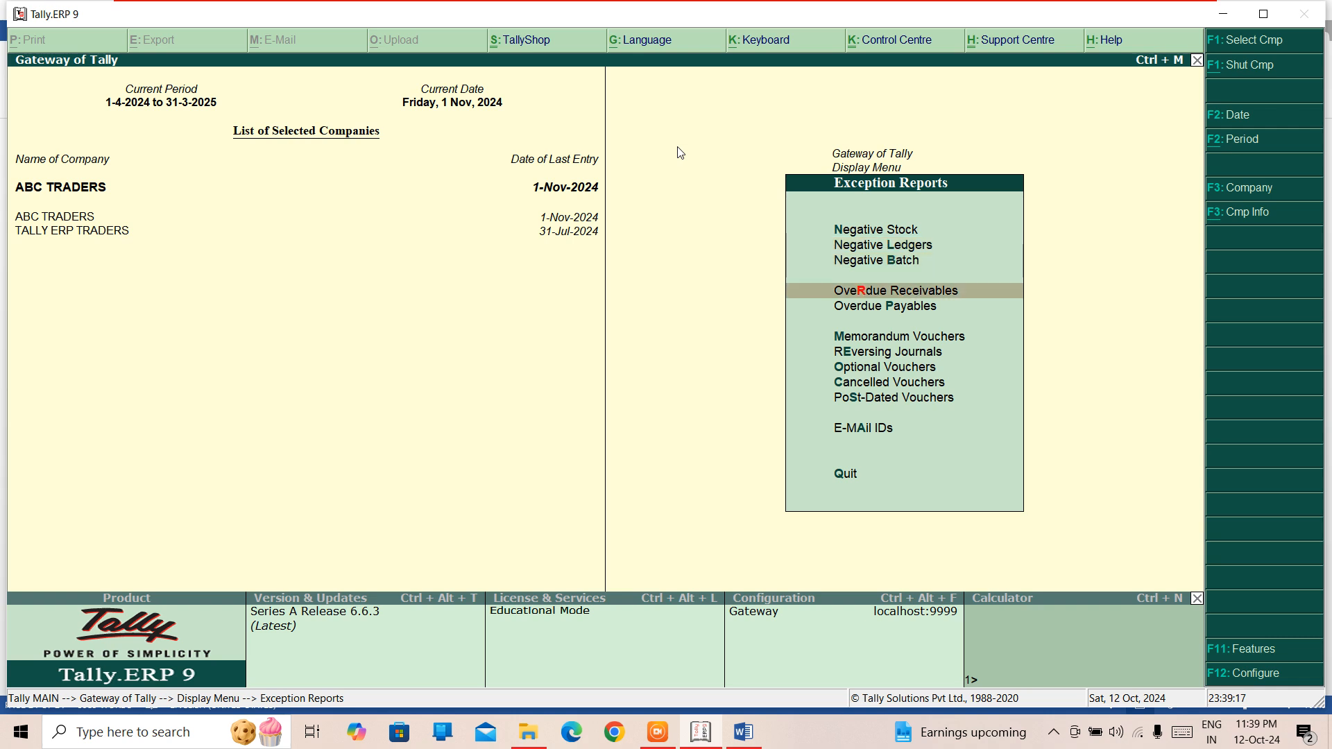
{"action": "key", "text": "Return"}
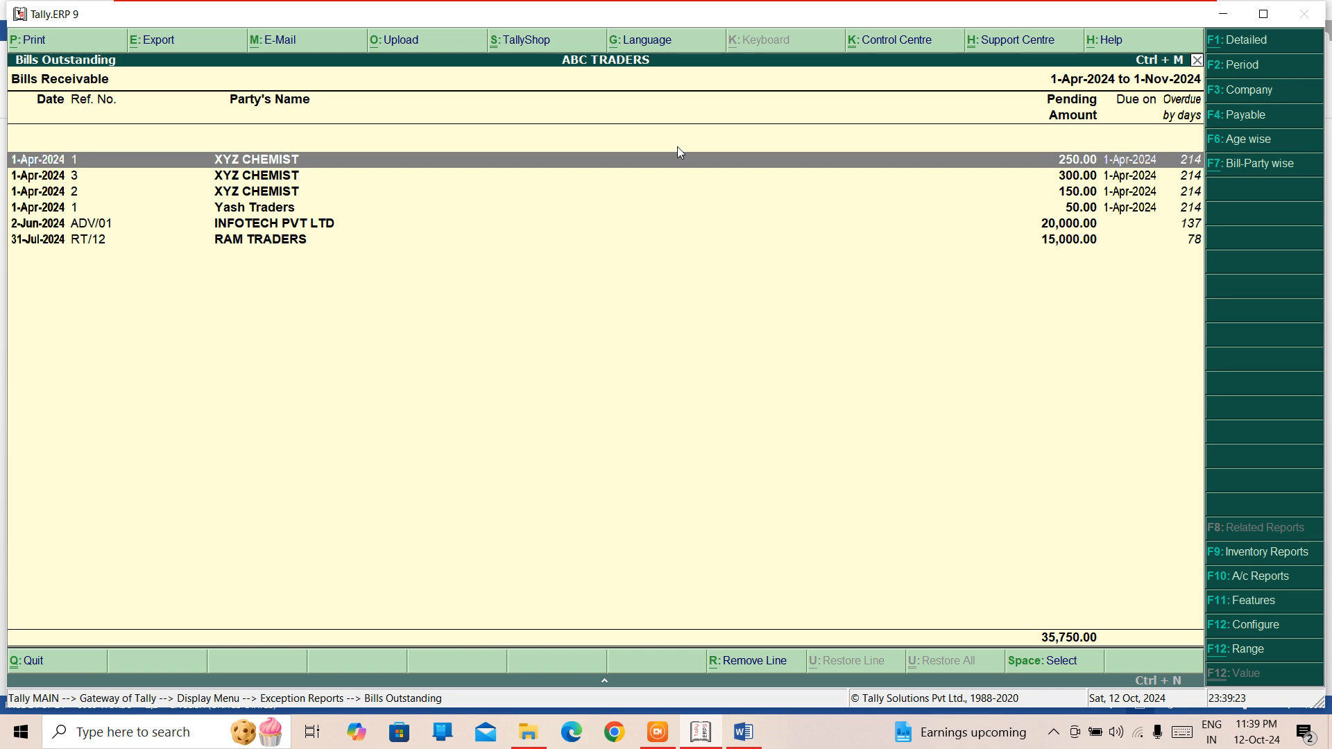
- Go through the receivable bills down to RAM TRADERS, expand the report to detailed view and close it
{"action": "key", "text": "Down"}
{"action": "key", "text": "Down"}
{"action": "key", "text": "Down"}
{"action": "key", "text": "Down"}
{"action": "key", "text": "Down"}
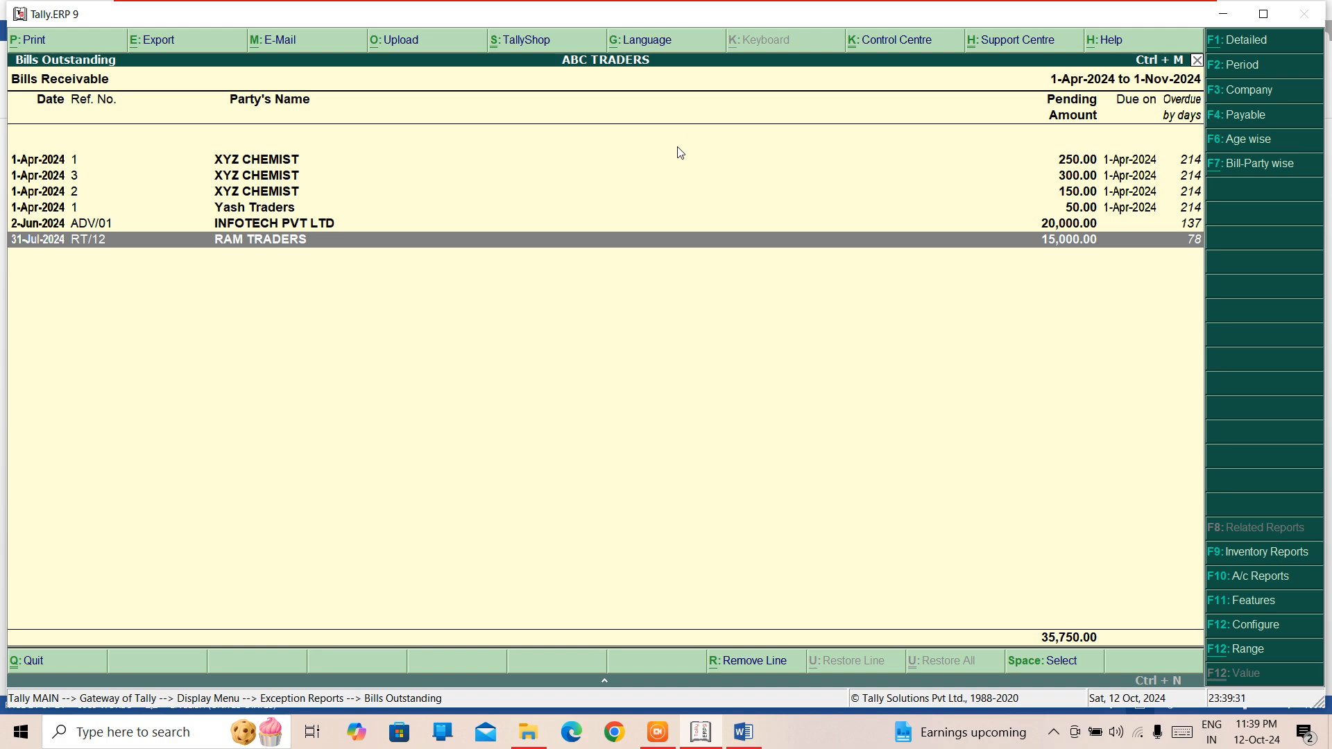
{"action": "key", "text": "alt+F1"}
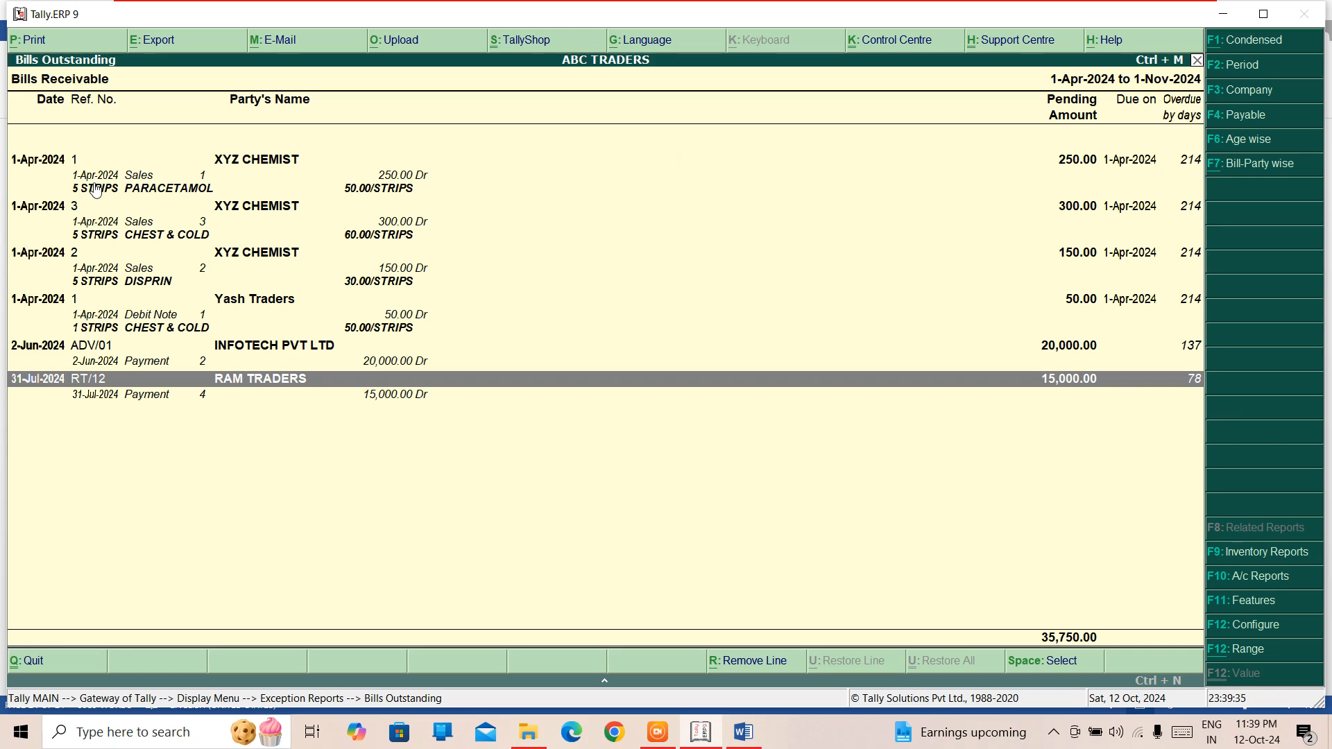
{"action": "key", "text": "Escape"}
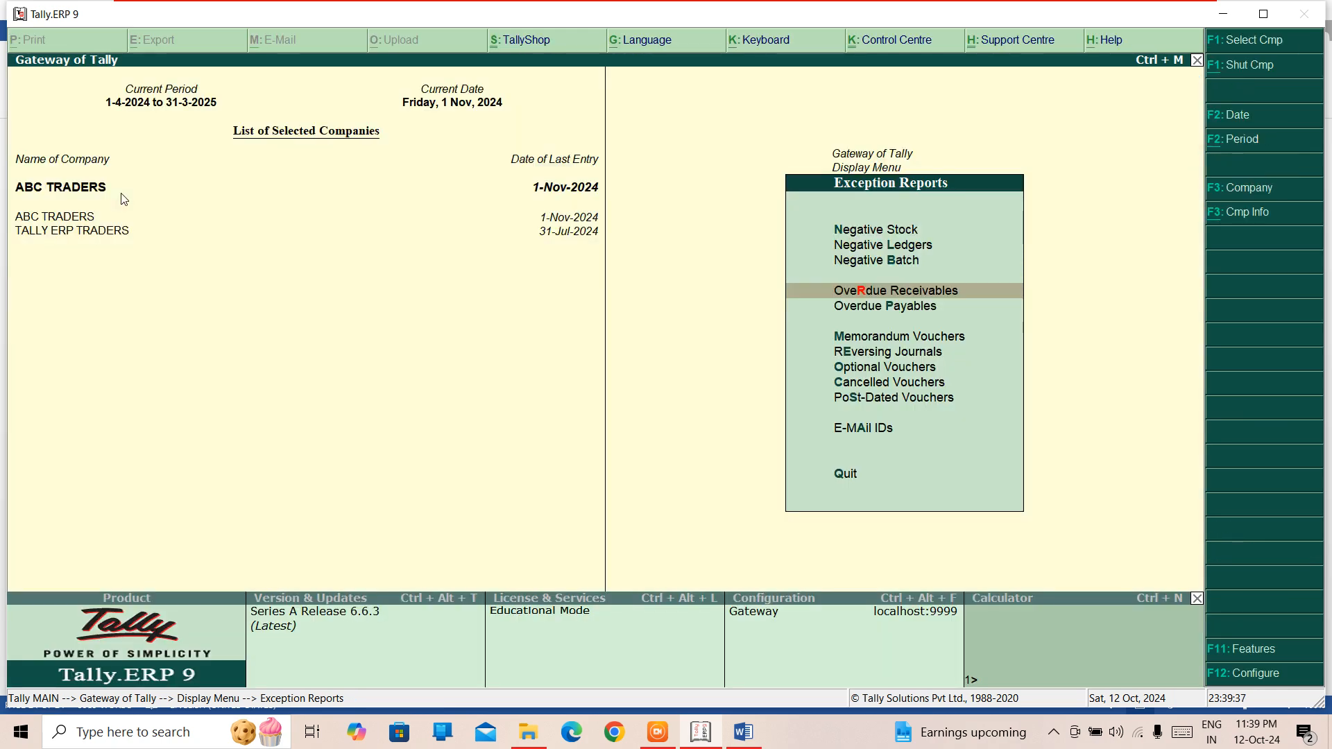
- View the Overdue Payables report and return to Exception Reports
{"action": "key", "text": "Down"}
{"action": "key", "text": "Return"}
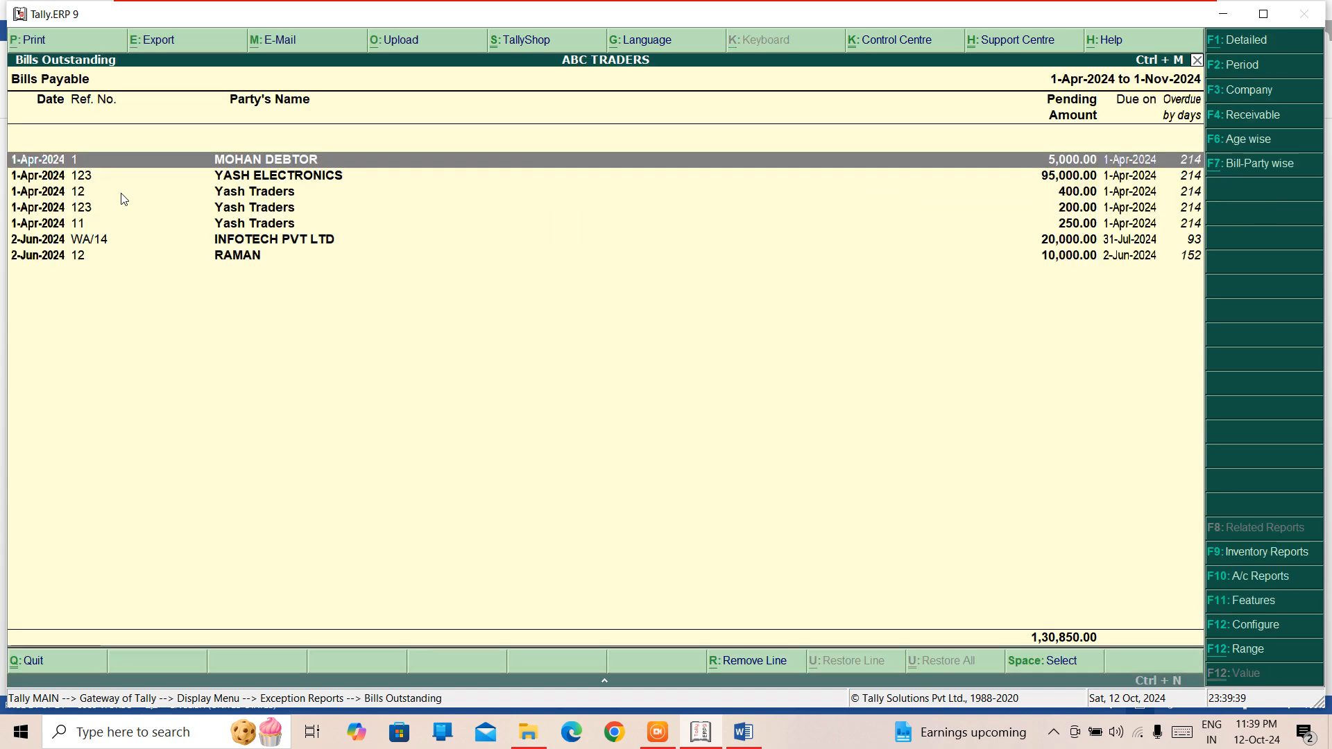
{"action": "key", "text": "Escape"}
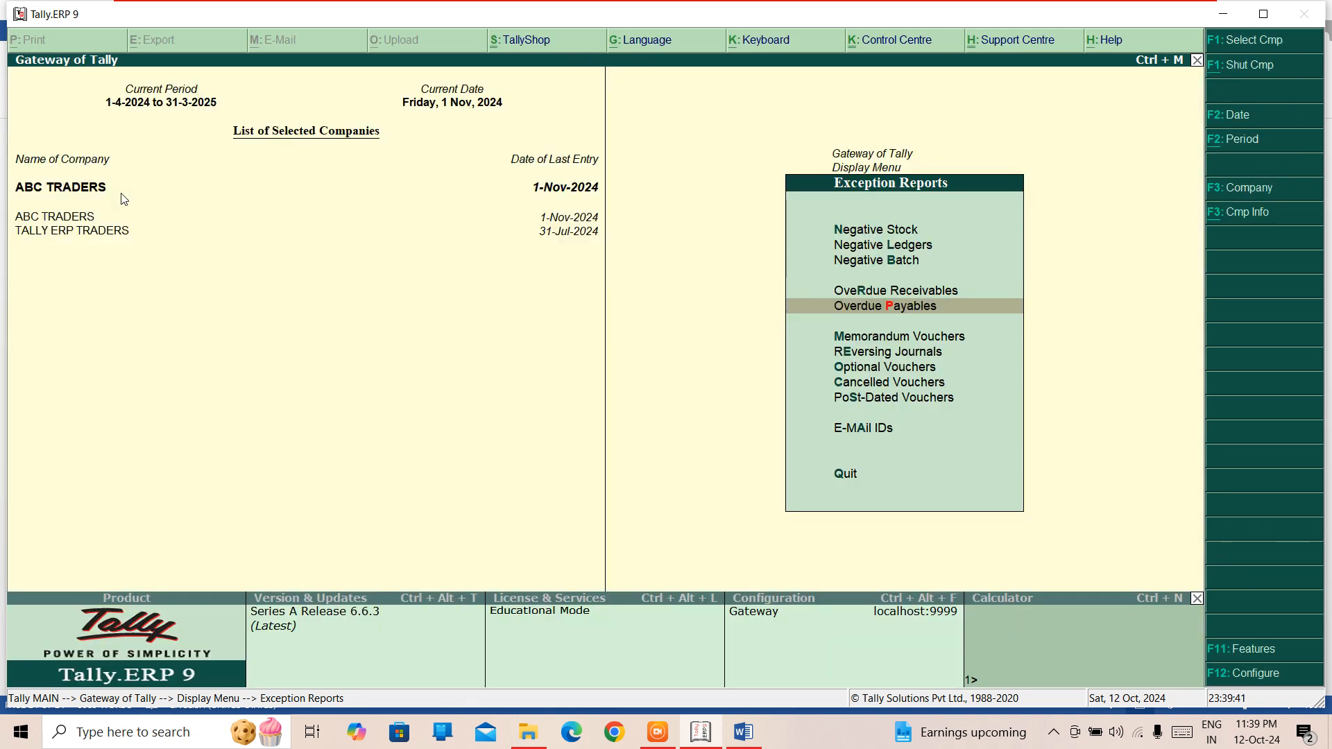
- Open and close the Memorandum Vouchers report, and move on through the exception reports to Cancelled Vouchers
{"action": "key", "text": "Down"}
{"action": "key", "text": "Return"}
{"action": "key", "text": "Escape"}
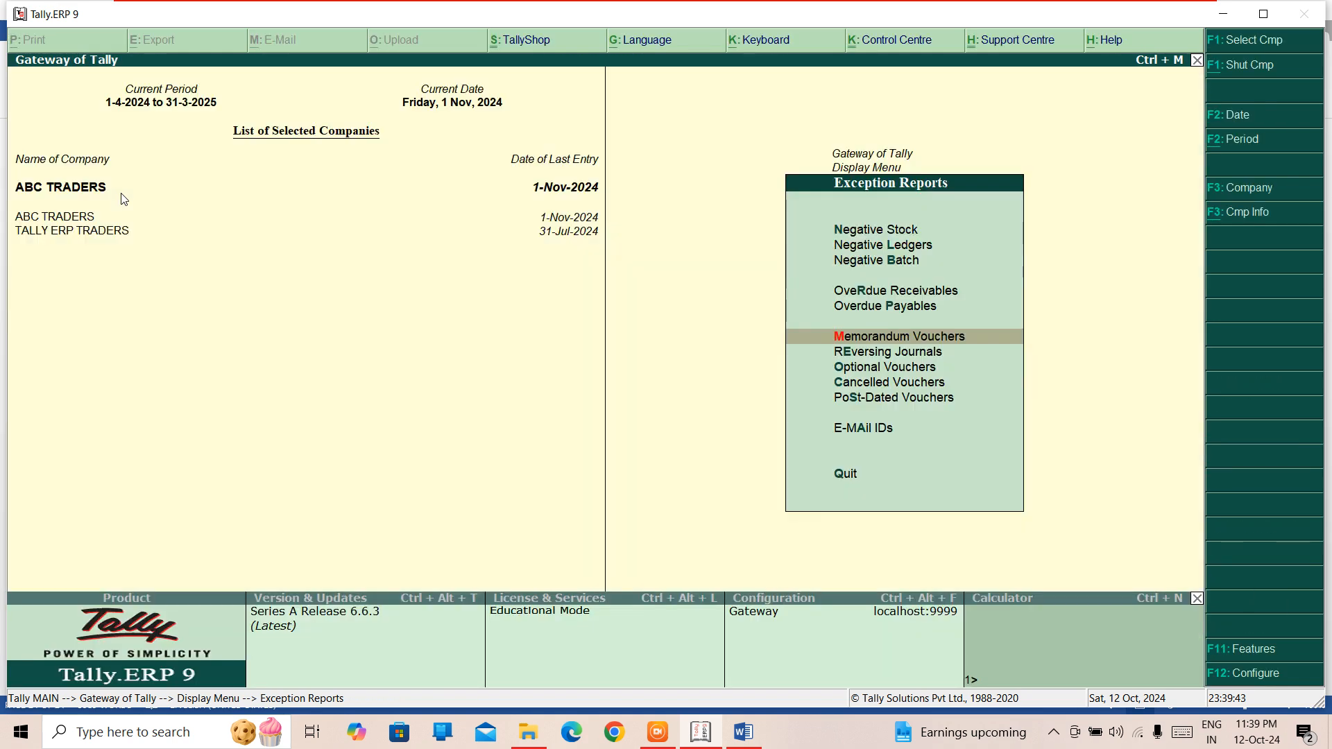
{"action": "key", "text": "Down"}
{"action": "key", "text": "Down"}
{"action": "key", "text": "Down"}
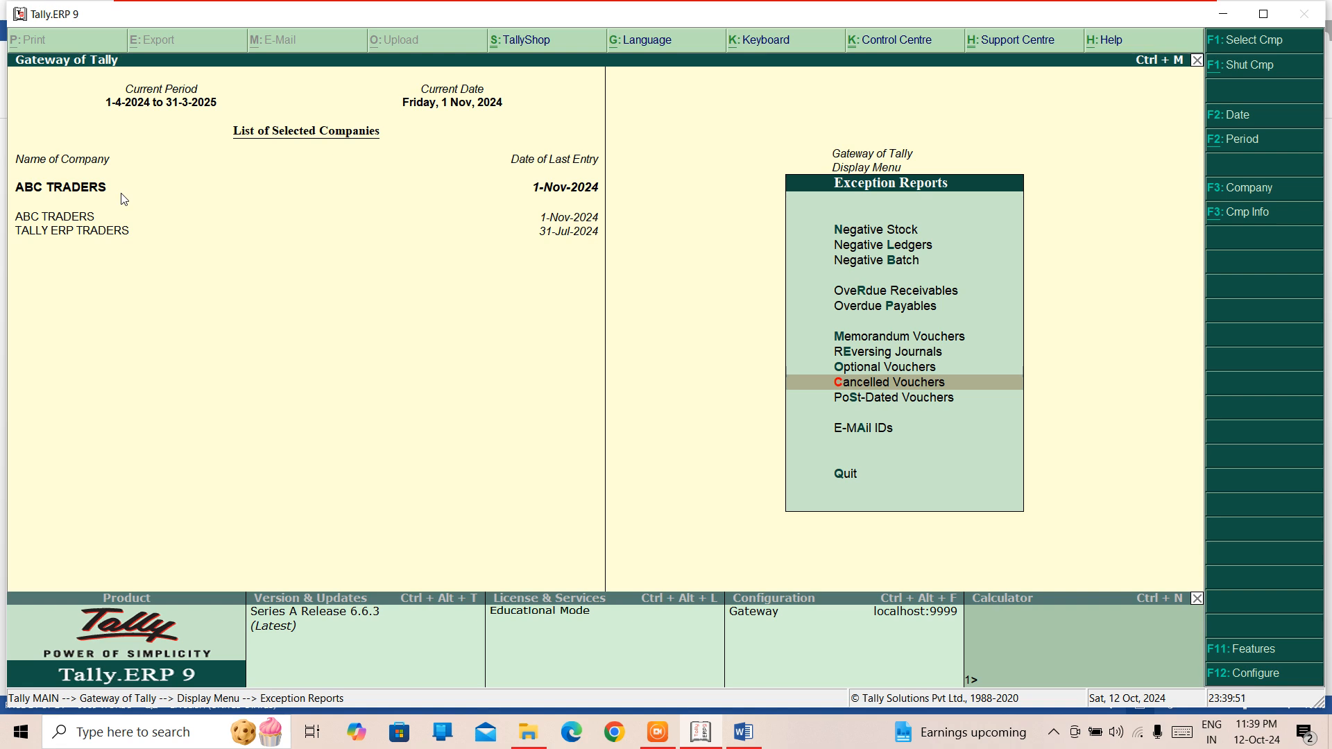
- Leave Exception Reports and open the Day Book from the Display menu
{"action": "key", "text": "Escape"}
{"action": "key", "text": "Down"}
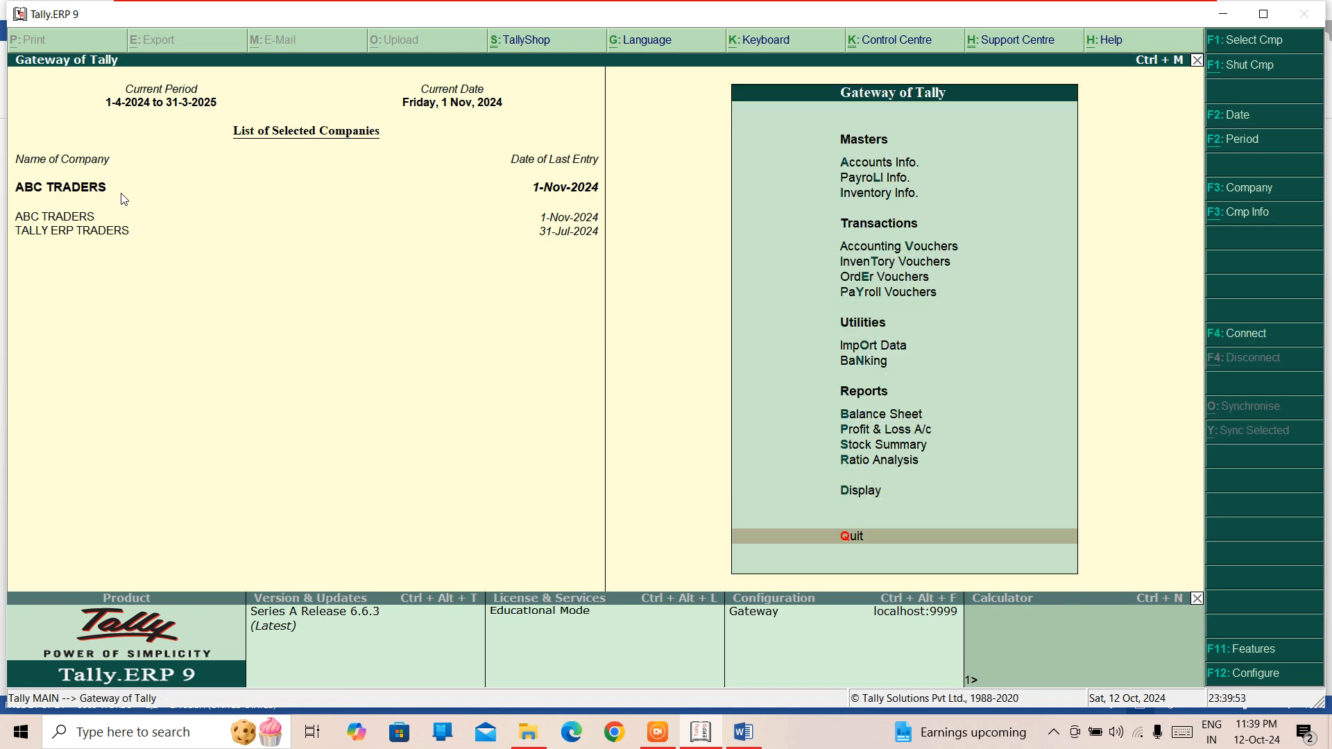
{"action": "key", "text": "Up"}
{"action": "key", "text": "Return"}
{"action": "key", "text": "Down"}
{"action": "key", "text": "Return"}
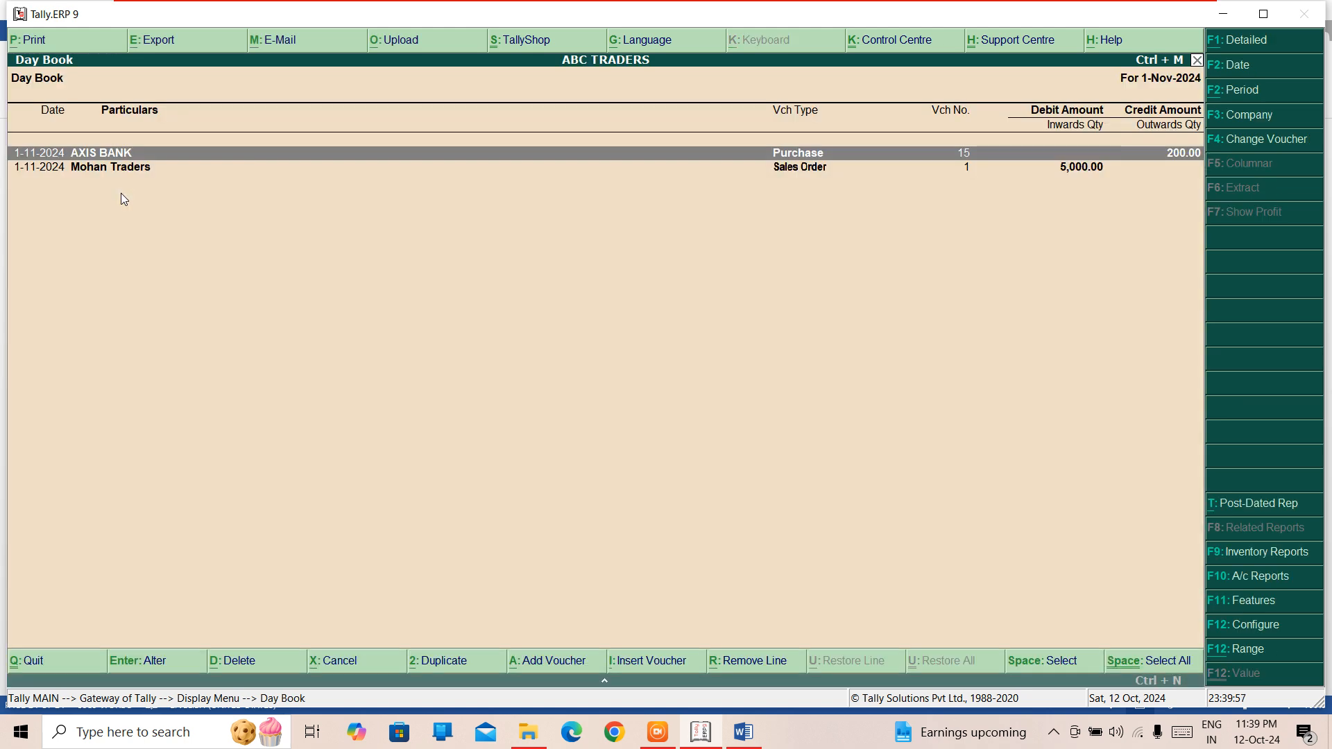
- Cancel the AXIS BANK purchase voucher of 1-Nov-2024 in the Day Book and return to the Display Menu
{"action": "key", "text": "alt+x"}
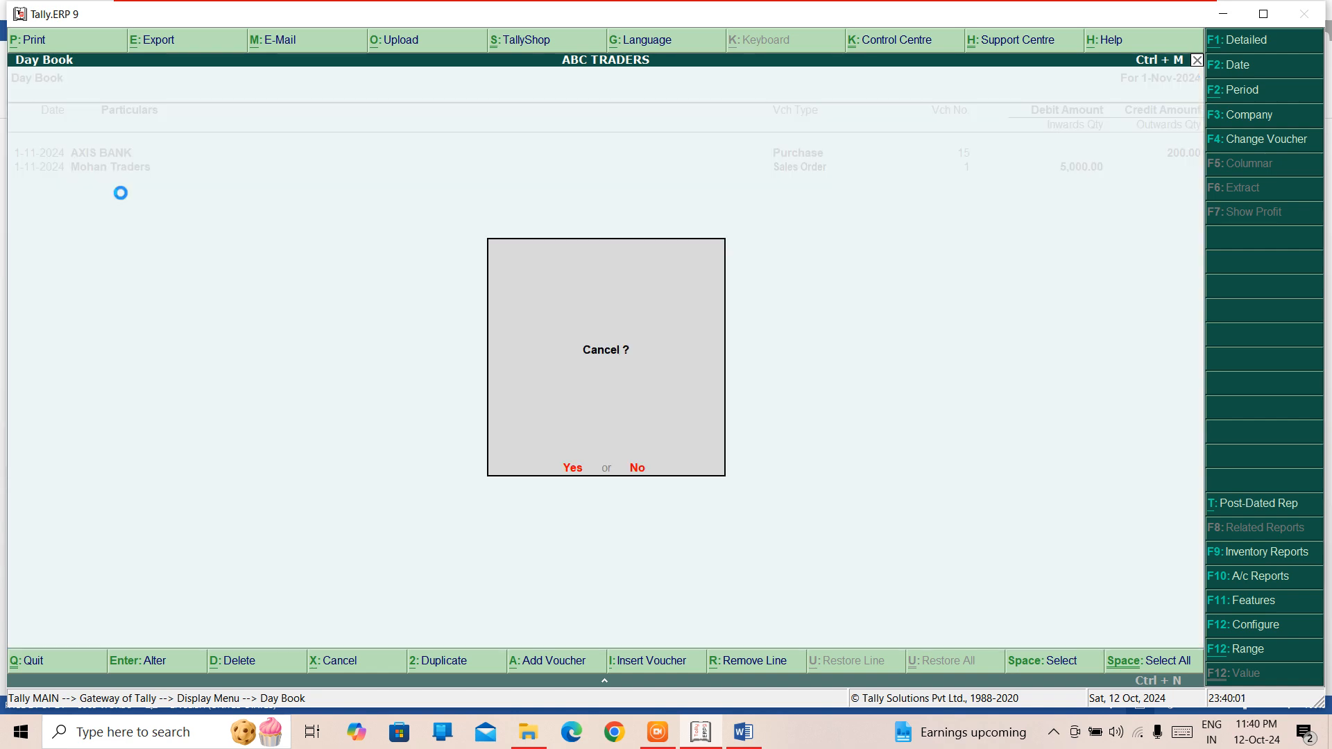
{"action": "key", "text": "y"}
{"action": "key", "text": "Escape"}
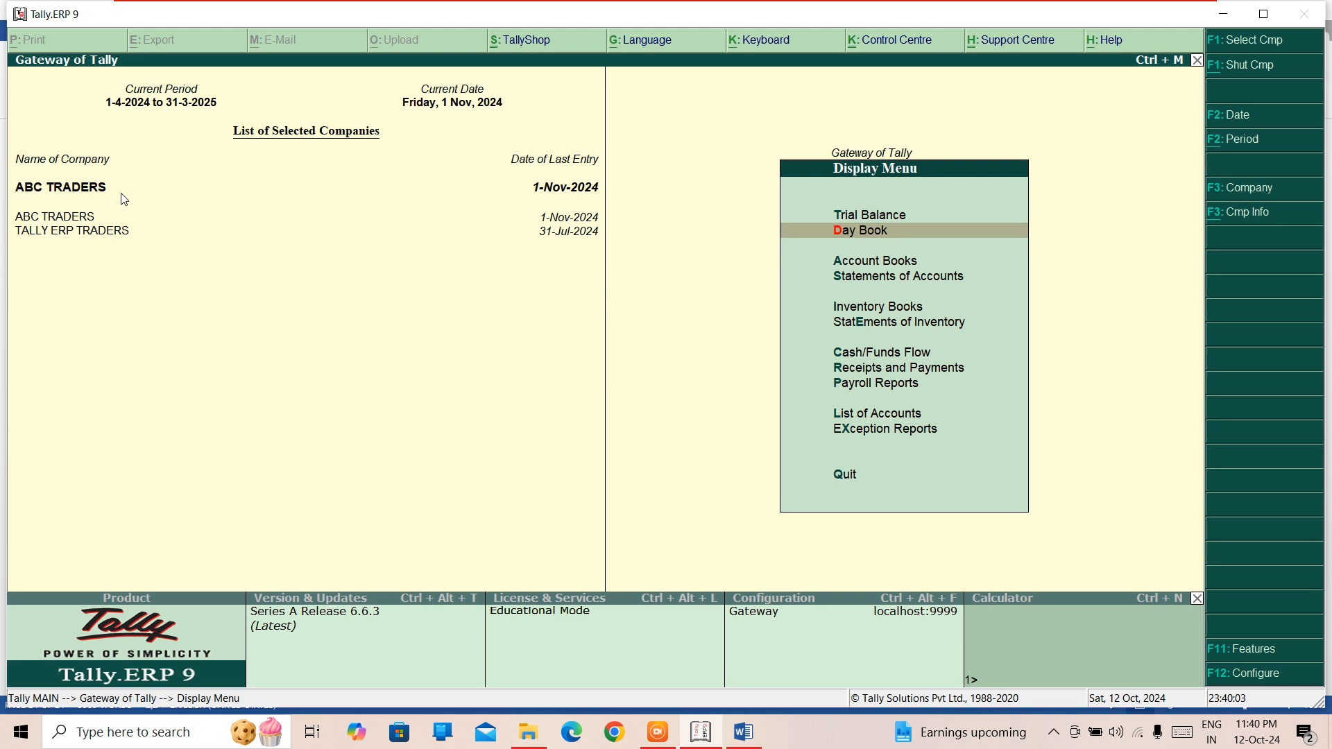
- Open the Cancelled Vouchers report from Exception Reports
{"action": "key", "text": "Down"}
{"action": "key", "text": "Down"}
{"action": "key", "text": "Down"}
{"action": "key", "text": "Down"}
{"action": "key", "text": "Down"}
{"action": "key", "text": "Down"}
{"action": "key", "text": "Down"}
{"action": "key", "text": "Down"}
{"action": "key", "text": "Down"}
{"action": "key", "text": "Down"}
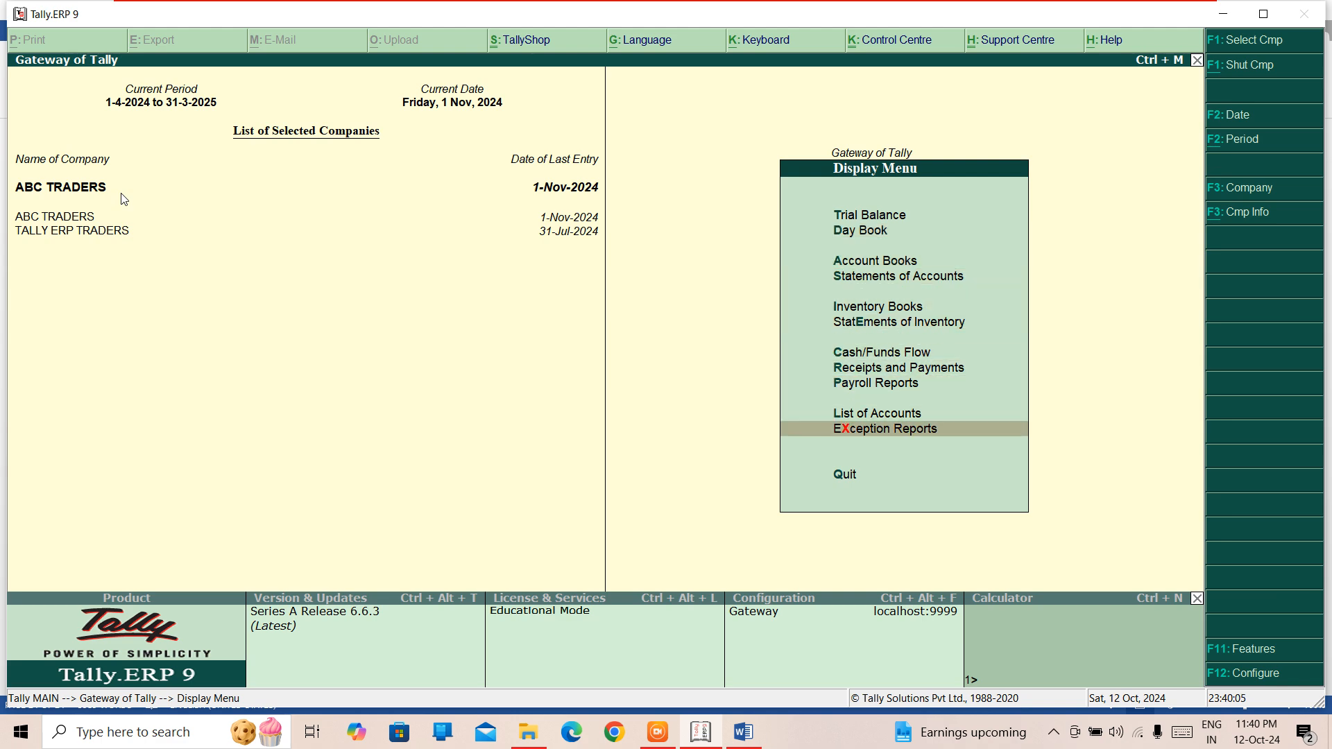
{"action": "key", "text": "Up"}
{"action": "key", "text": "Return"}
{"action": "key", "text": "Down"}
{"action": "key", "text": "Down"}
{"action": "key", "text": "Down"}
{"action": "key", "text": "Down"}
{"action": "key", "text": "Down"}
{"action": "key", "text": "Down"}
{"action": "key", "text": "Down"}
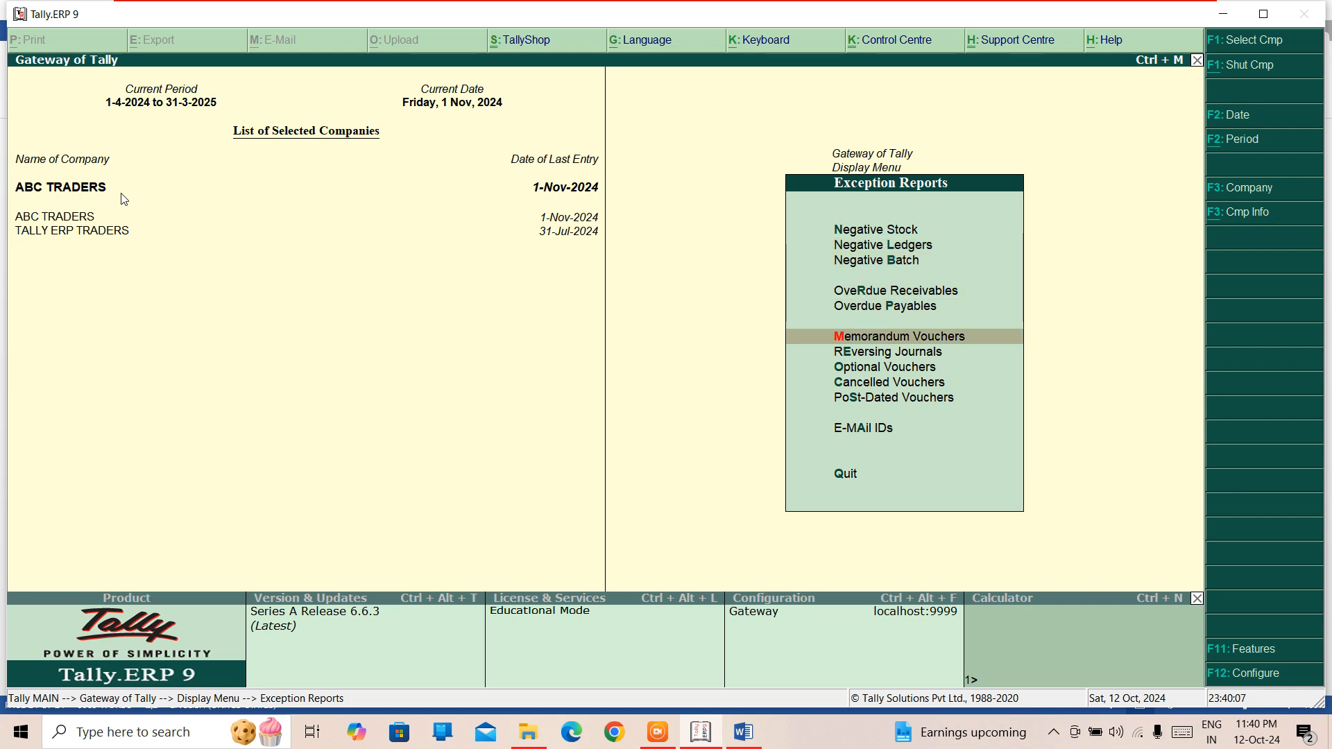
{"action": "key", "text": "Down"}
{"action": "key", "text": "Return"}
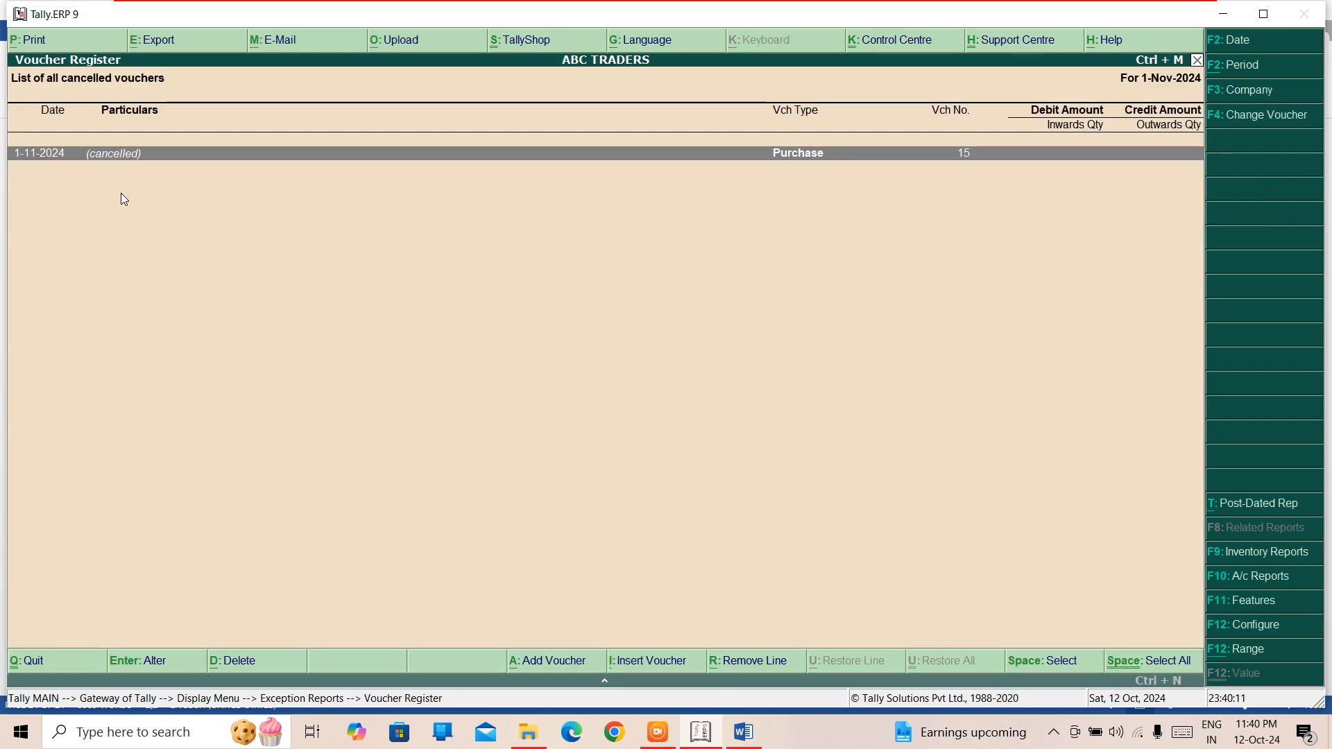
- View the cancelled purchase voucher from the report, quit it without changes and return to Exception Reports
{"action": "key", "text": "Return"}
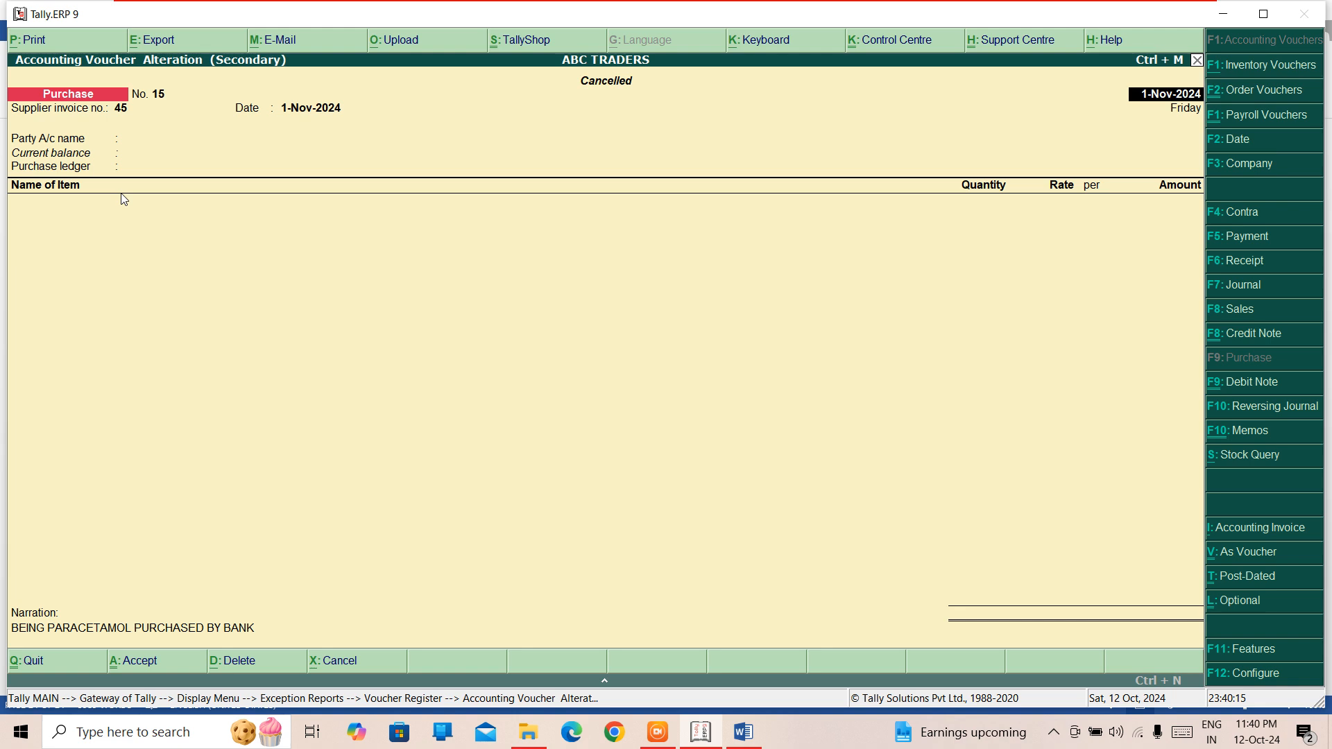
{"action": "key", "text": "Escape"}
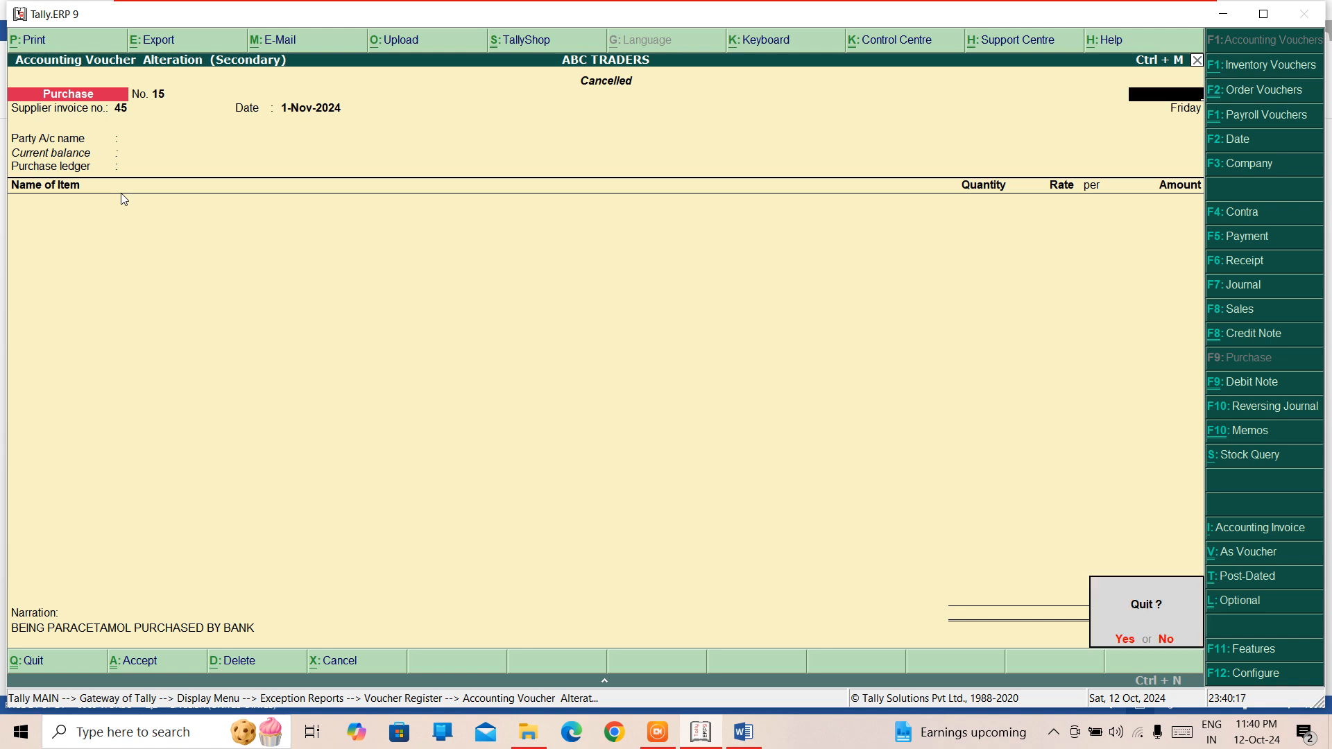
{"action": "key", "text": "Return"}
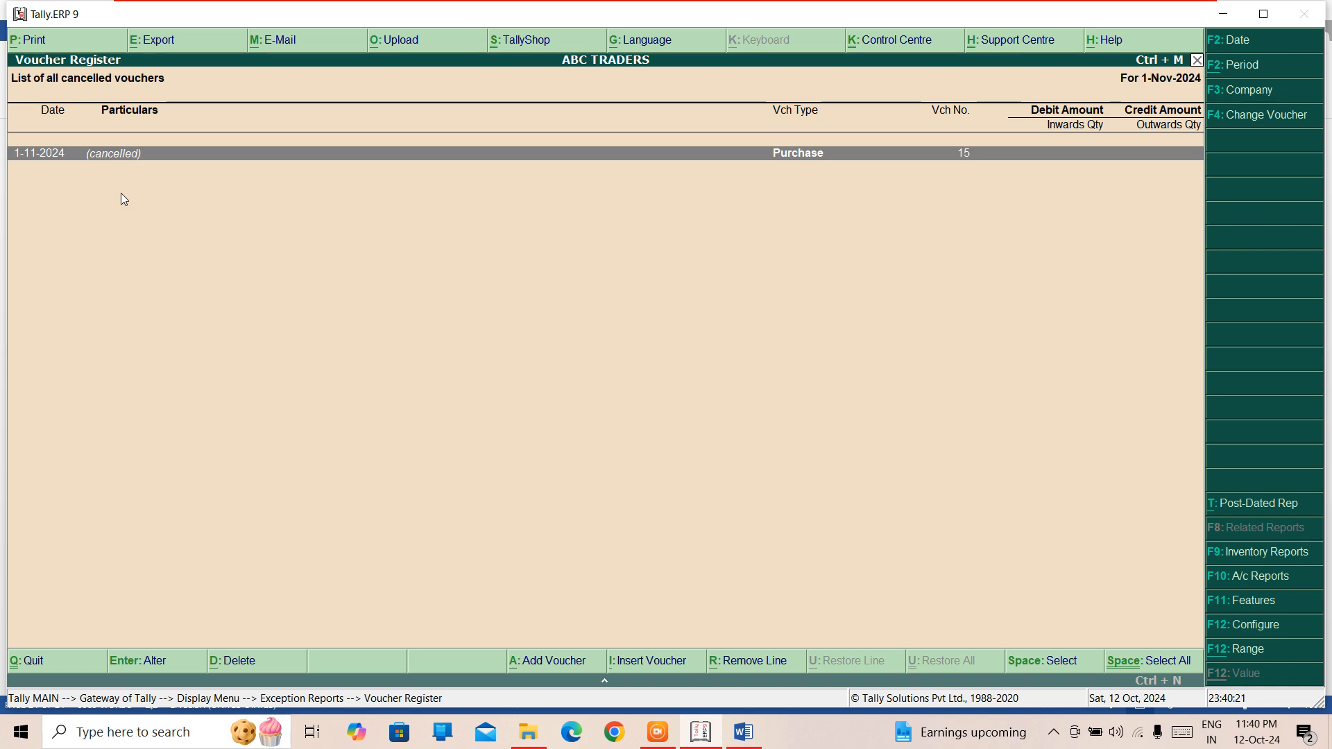
{"action": "key", "text": "Escape"}
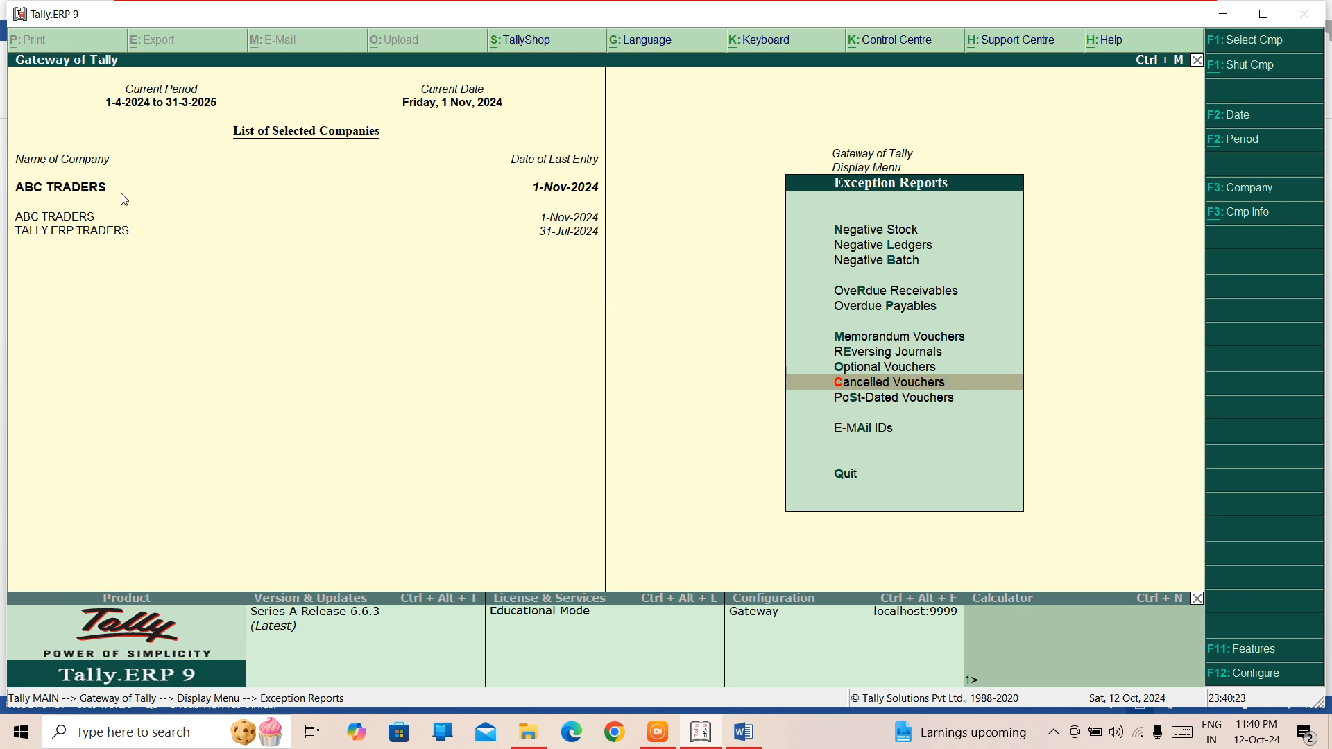
- Open the E-Mail IDs report, look through the ledger list and its contact columns, and close it
{"action": "key", "text": "Down"}
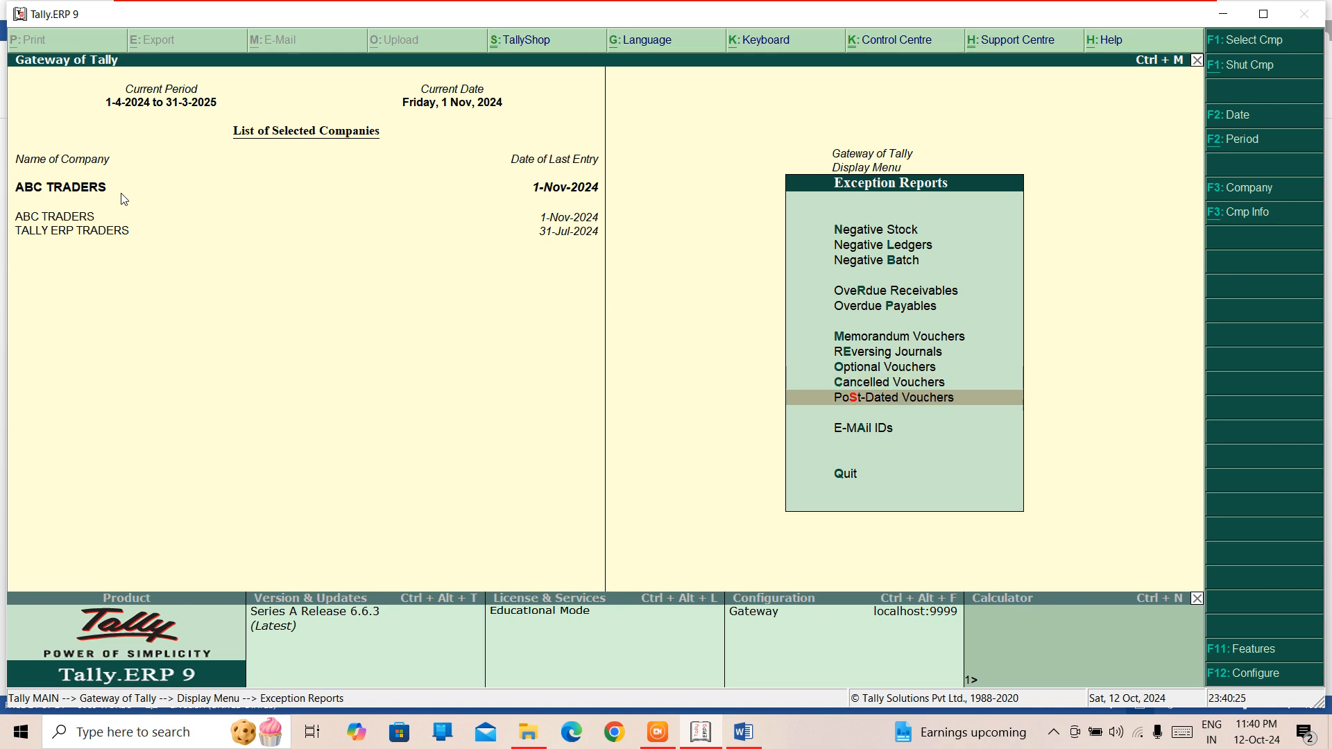
{"action": "key", "text": "Down"}
{"action": "key", "text": "Return"}
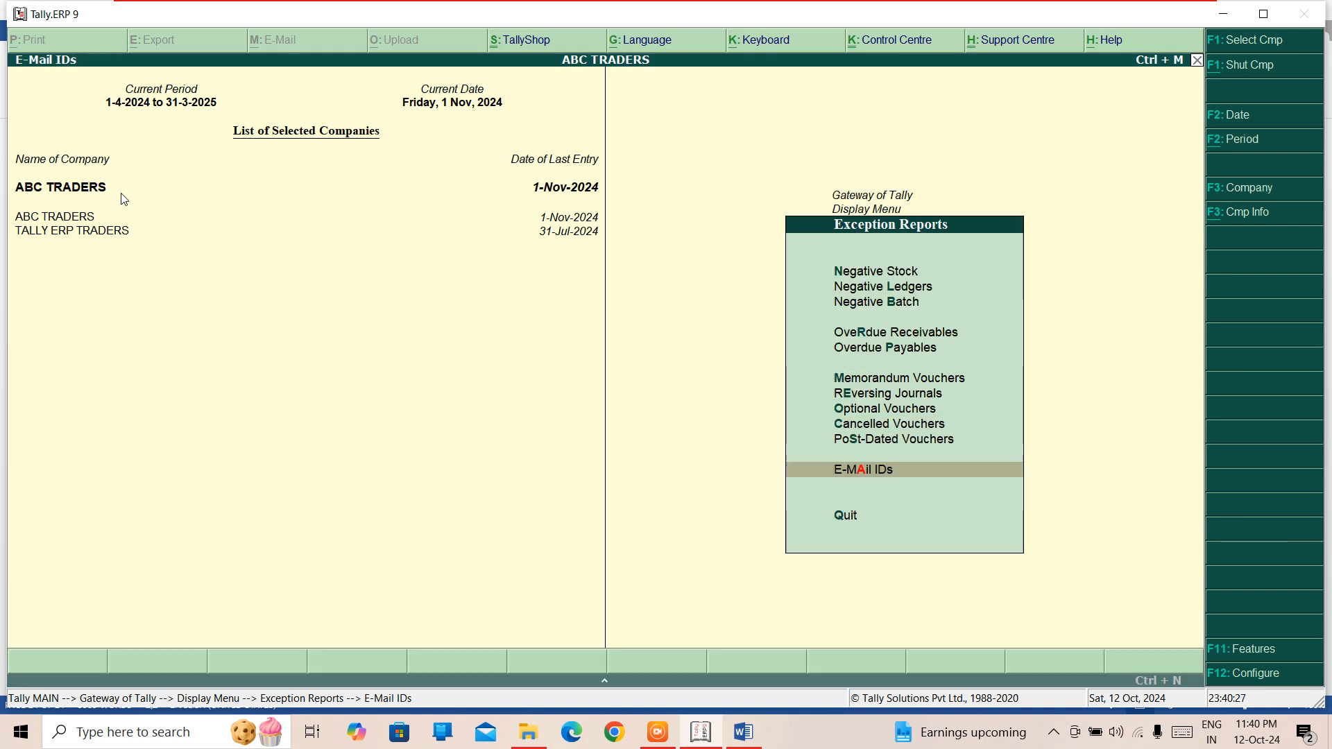
{"action": "key", "text": "Down"}
{"action": "key", "text": "Down"}
{"action": "key", "text": "Down"}
{"action": "key", "text": "Down"}
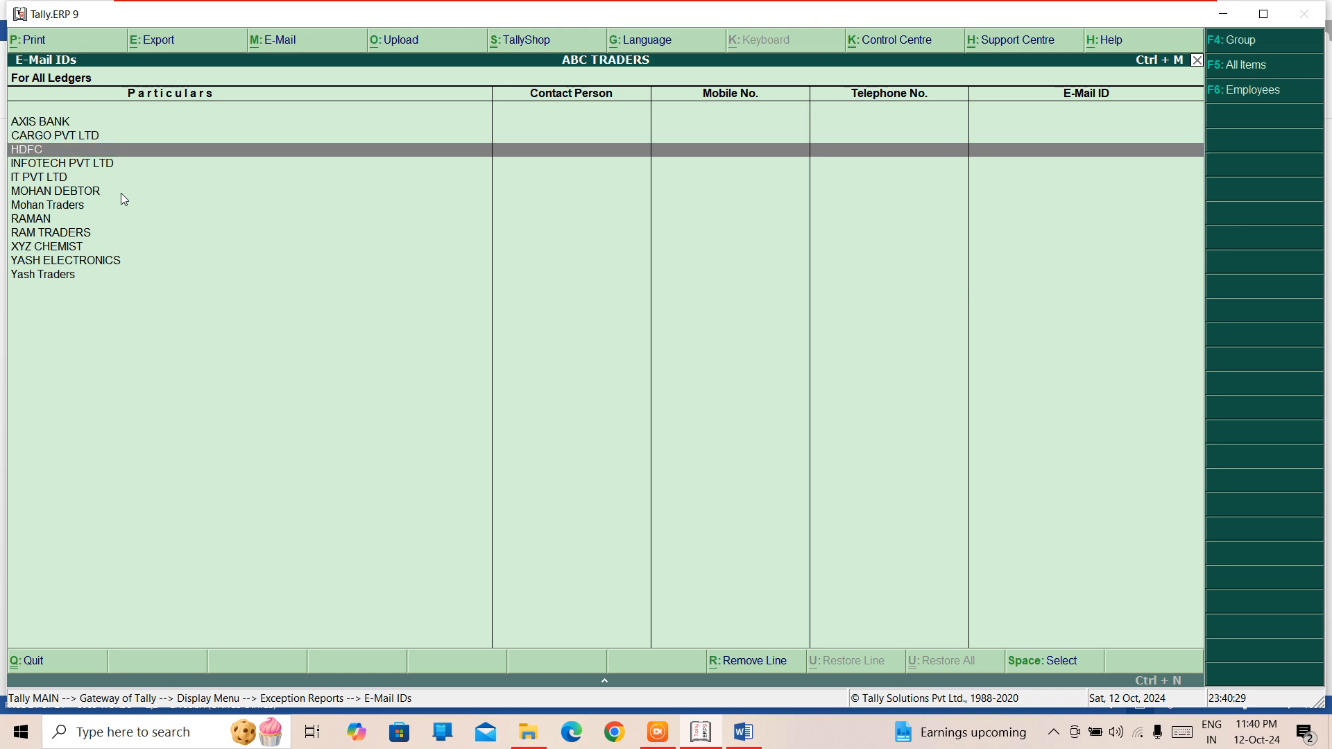
{"action": "key", "text": "Up"}
{"action": "key", "text": "Up"}
{"action": "key", "text": "Up"}
{"action": "key", "text": "Up"}
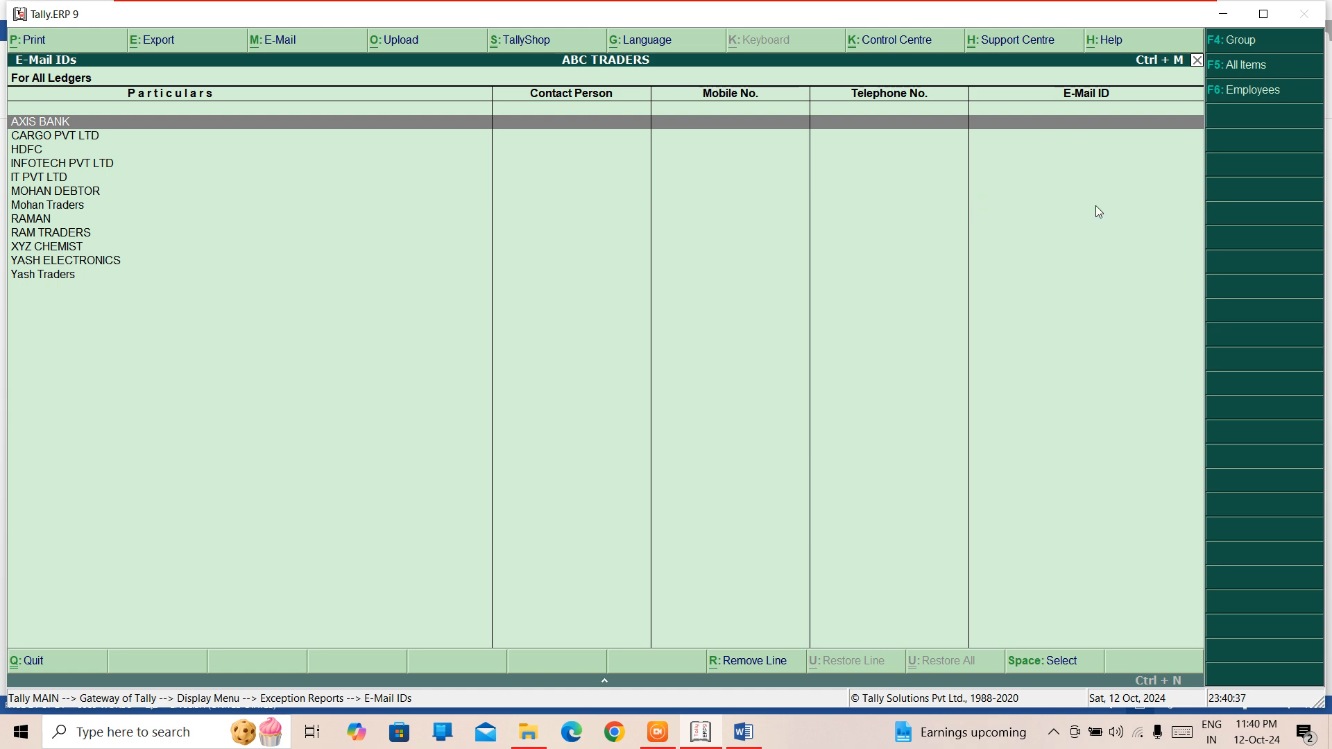
{"action": "key", "text": "Escape"}
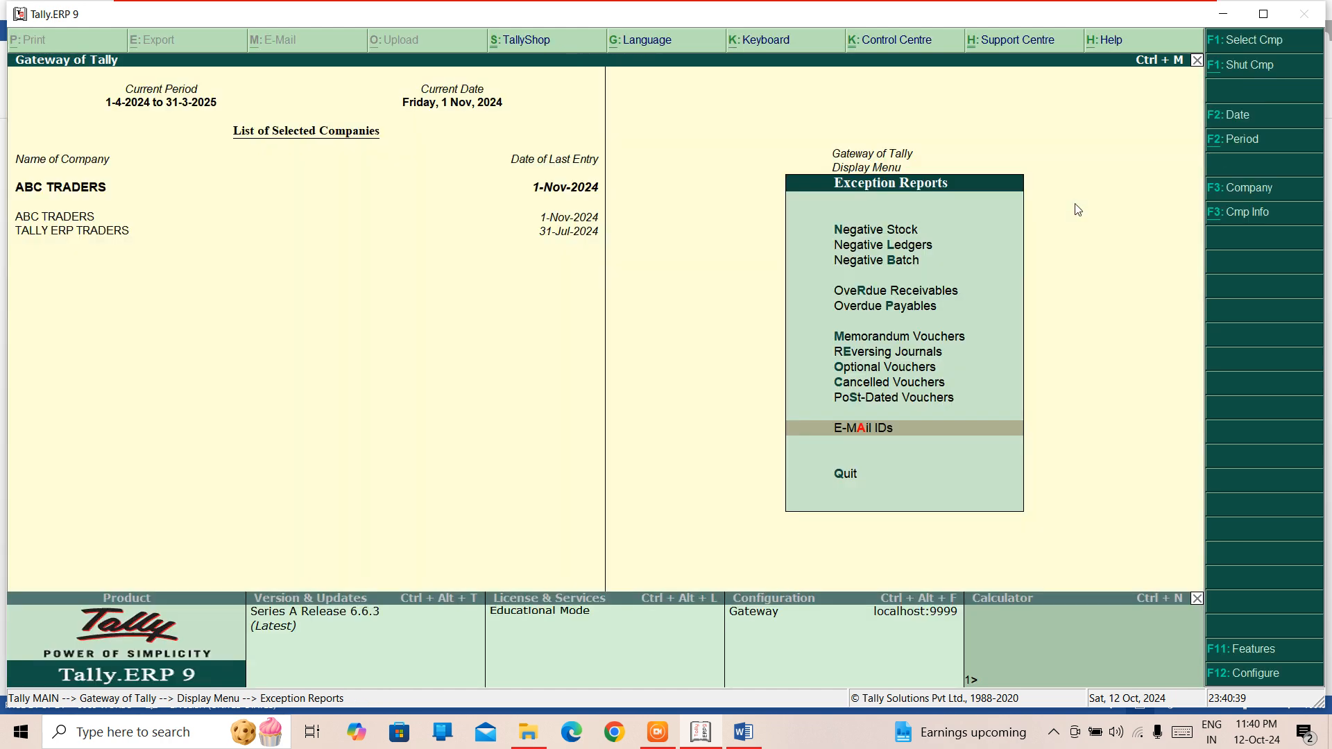
- Leave Exception Reports for the Gateway of Tally and highlight the Quit option
{"action": "key", "text": "Escape"}
{"action": "key", "text": "Escape"}
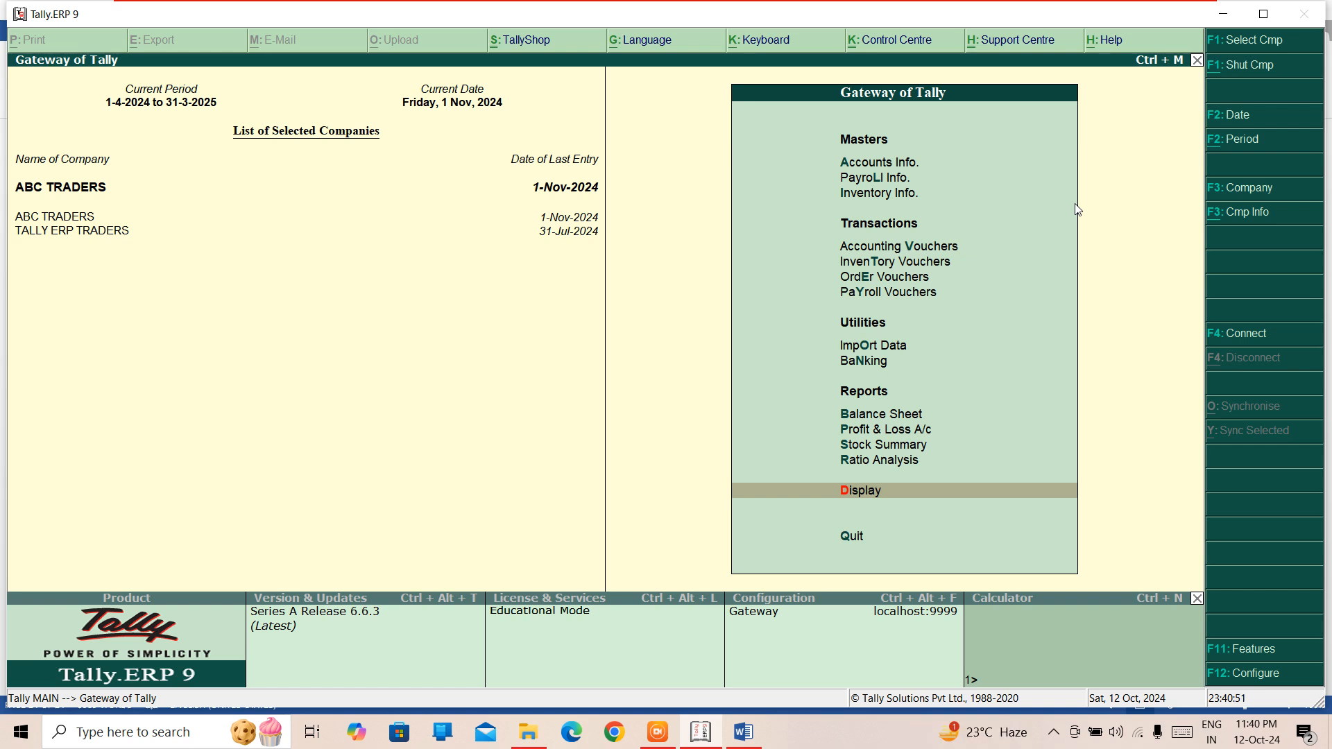
{"action": "key", "text": "Down"}
{"action": "key", "text": "Down"}
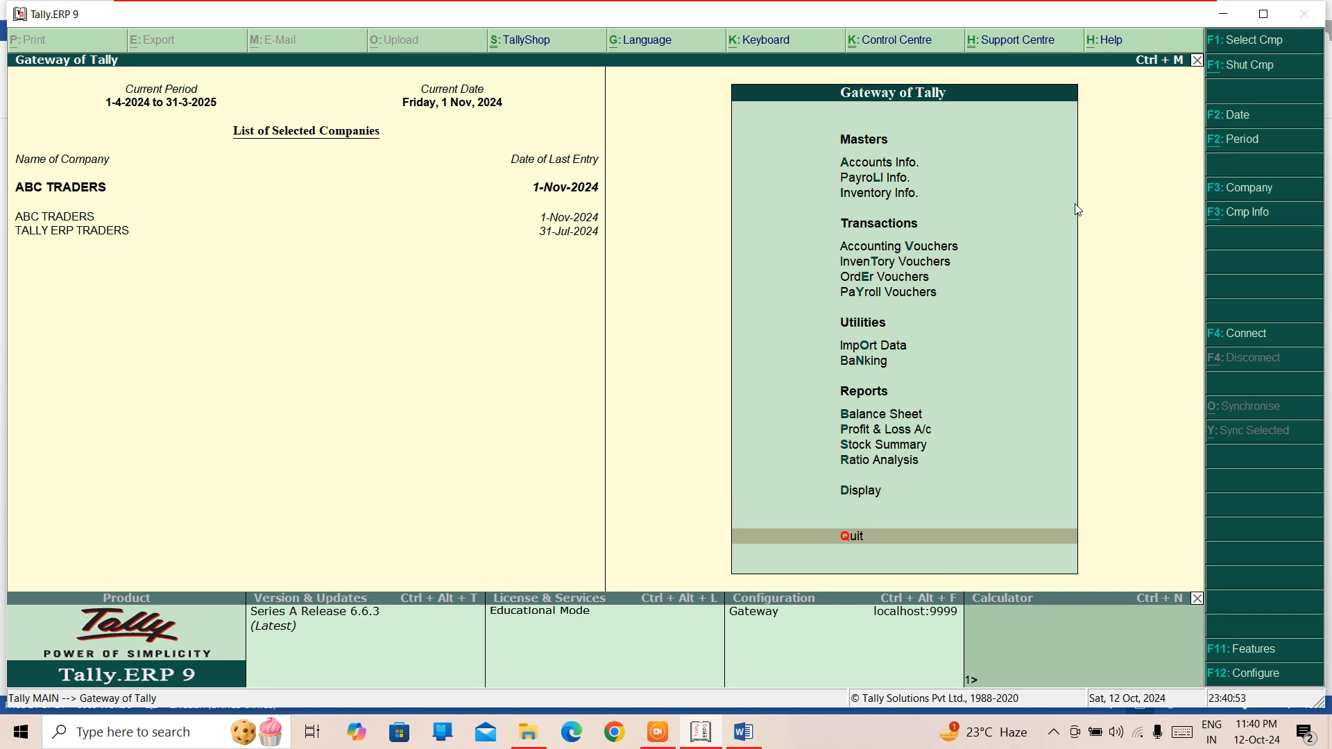